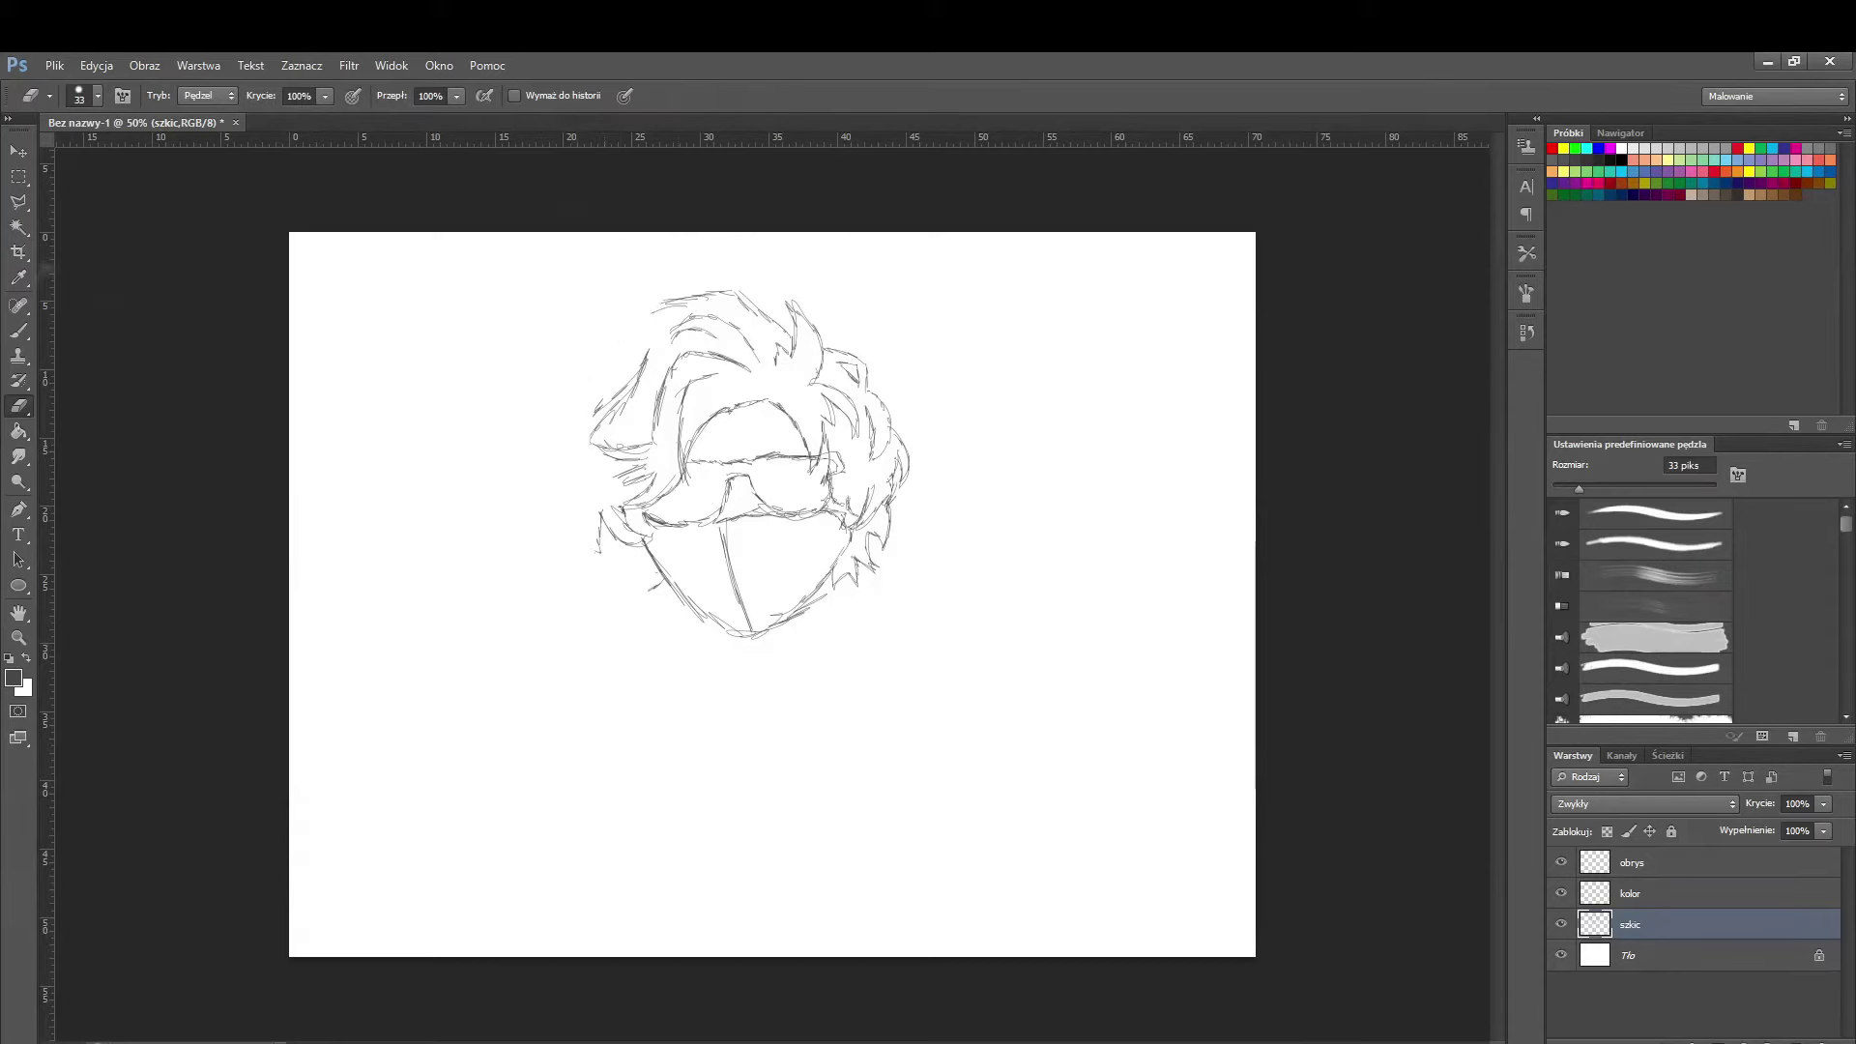
- Sketch the loose hair strands on the left side of the head and the collar and neck lines below the chin
key("ctrl+z")
left_click_drag(611, 379, 585, 437)
left_click_drag(628, 383, 588, 437)
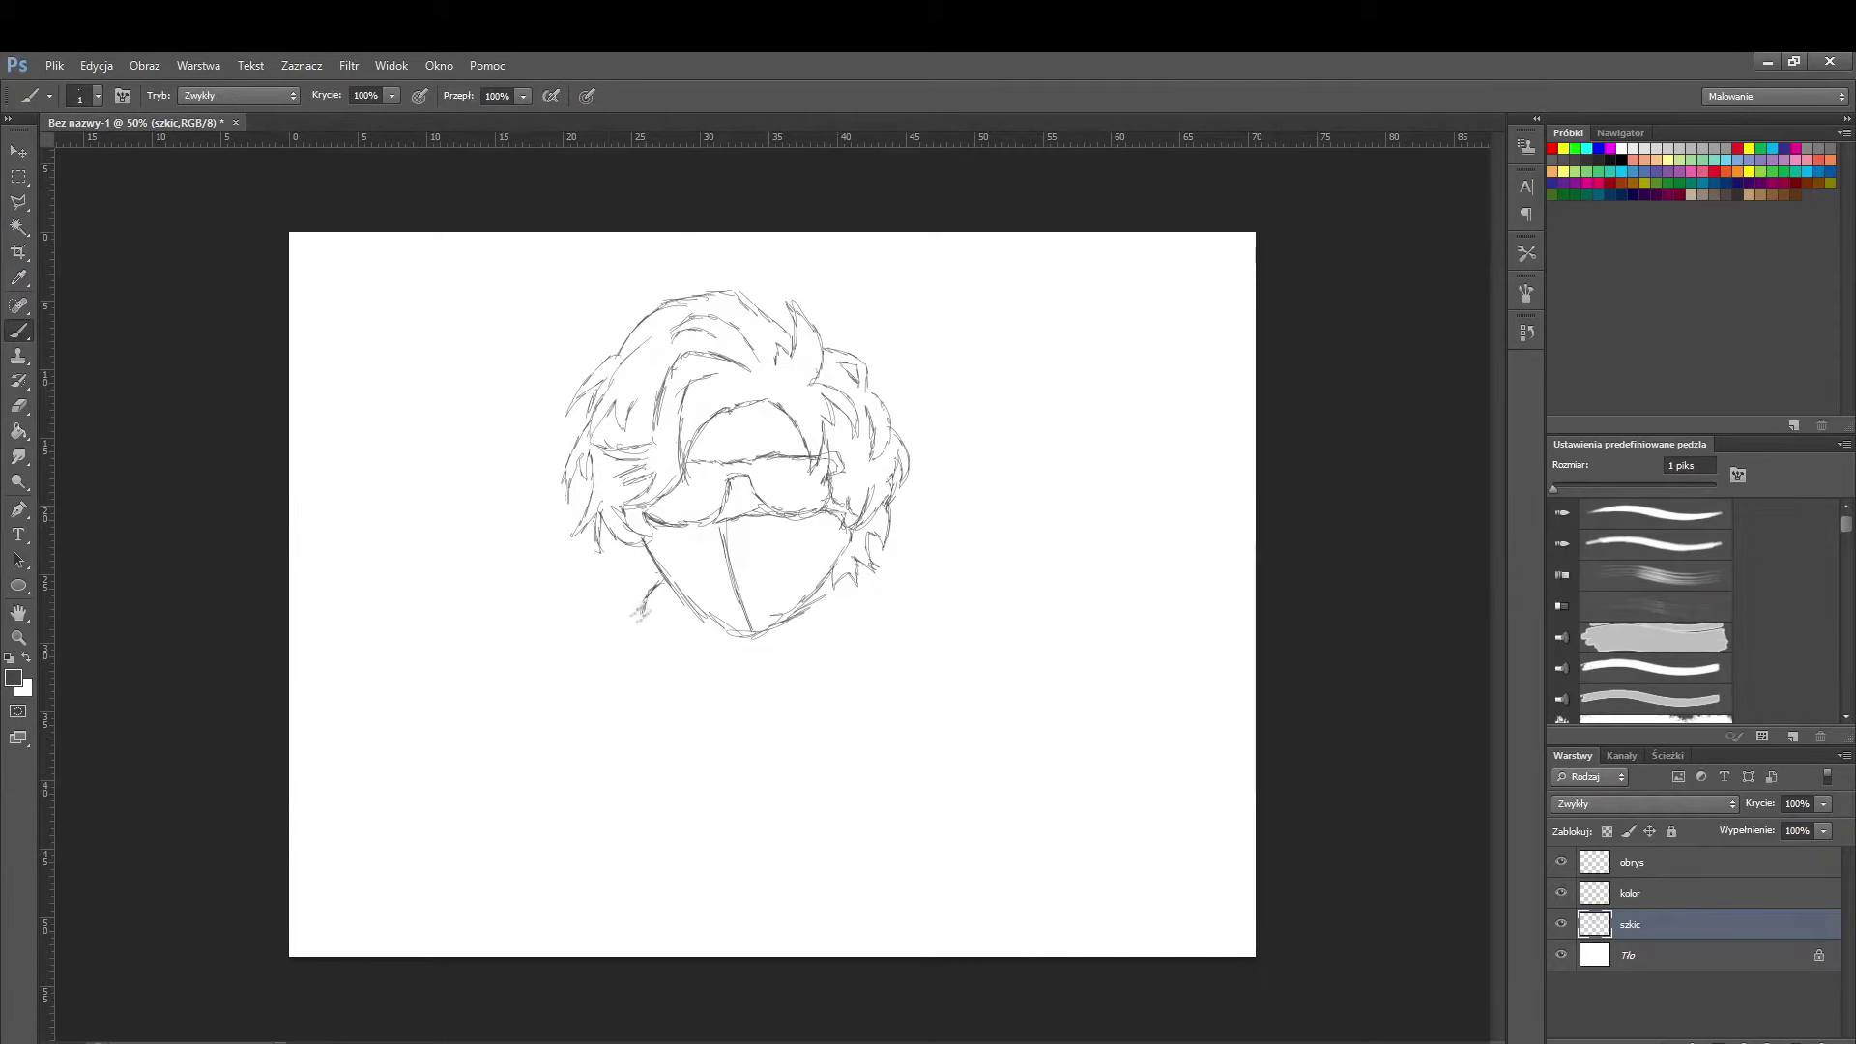
left_click_drag(721, 627, 732, 673)
left_click_drag(841, 585, 778, 667)
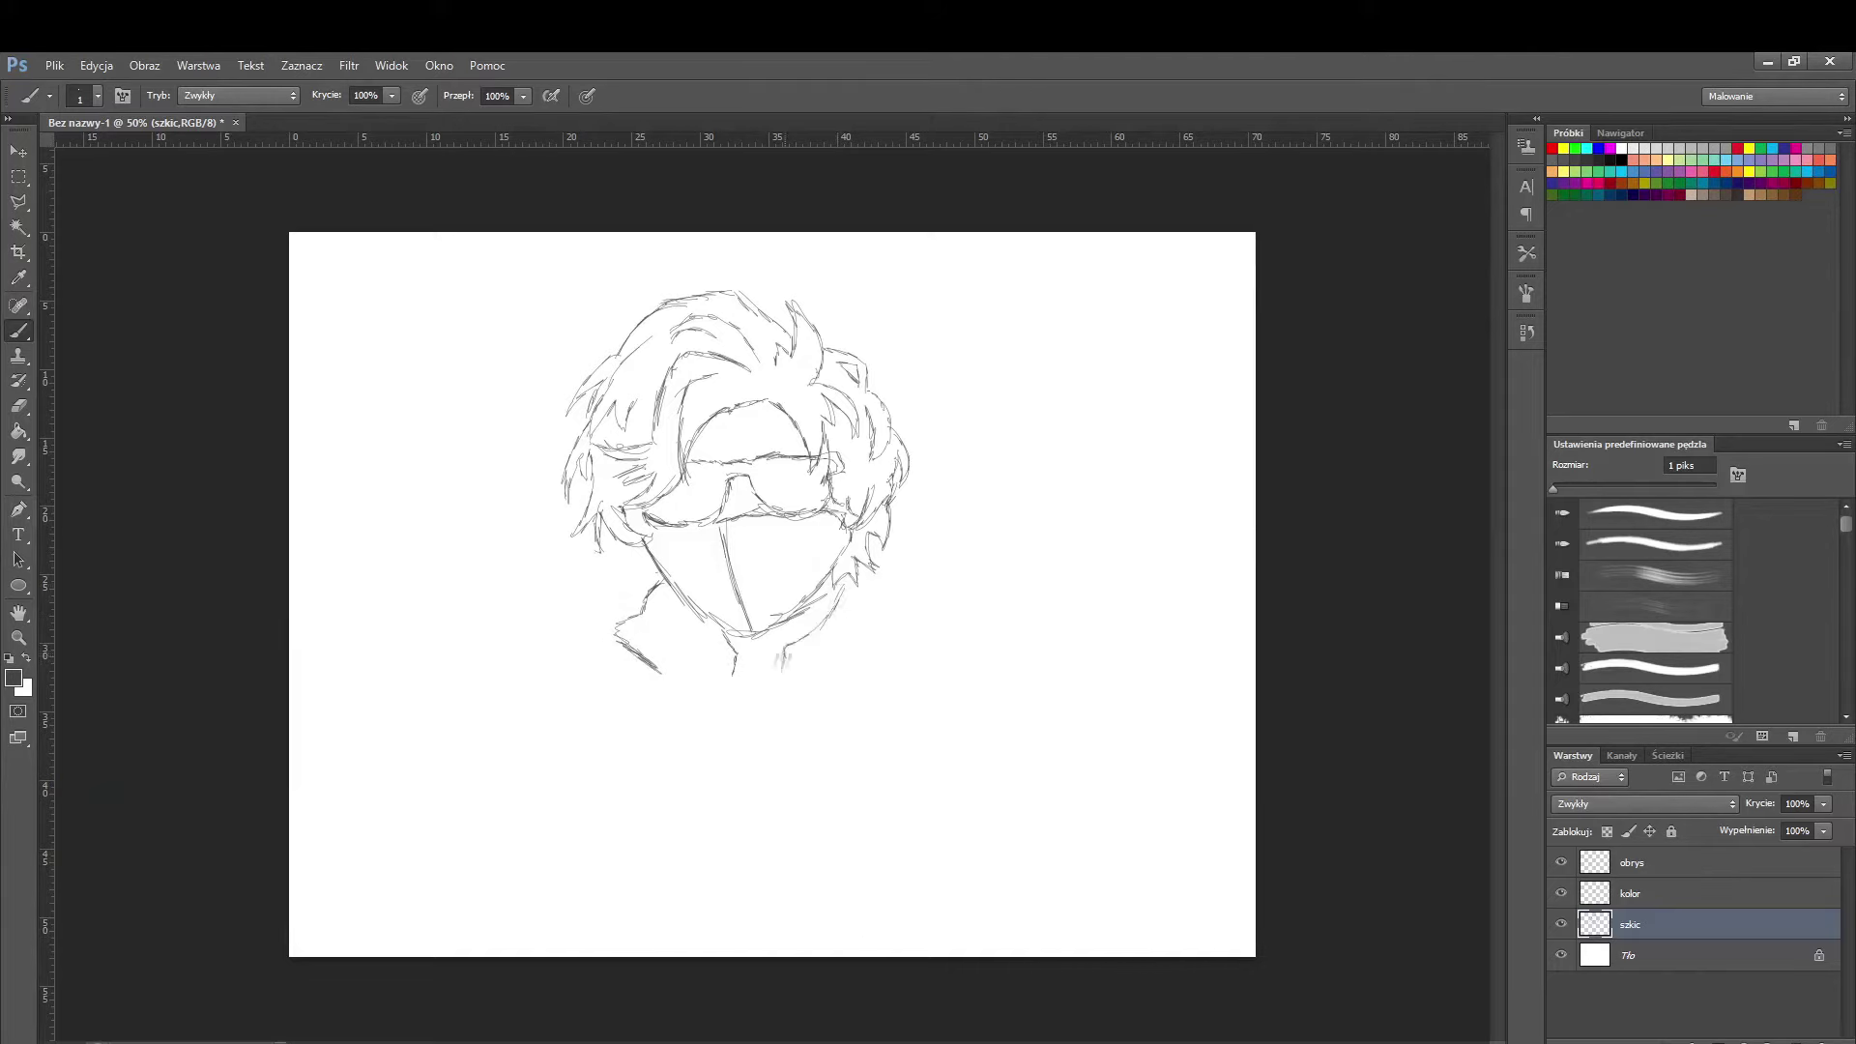
- Sketch the right shoulder and sleeve outline, and shift the whole sketch down and left on the canvas
left_click_drag(890, 557, 943, 601)
left_click_drag(1063, 783, 1092, 841)
key("v")
left_click_drag(749, 300, 676, 290)
left_click(19, 330)
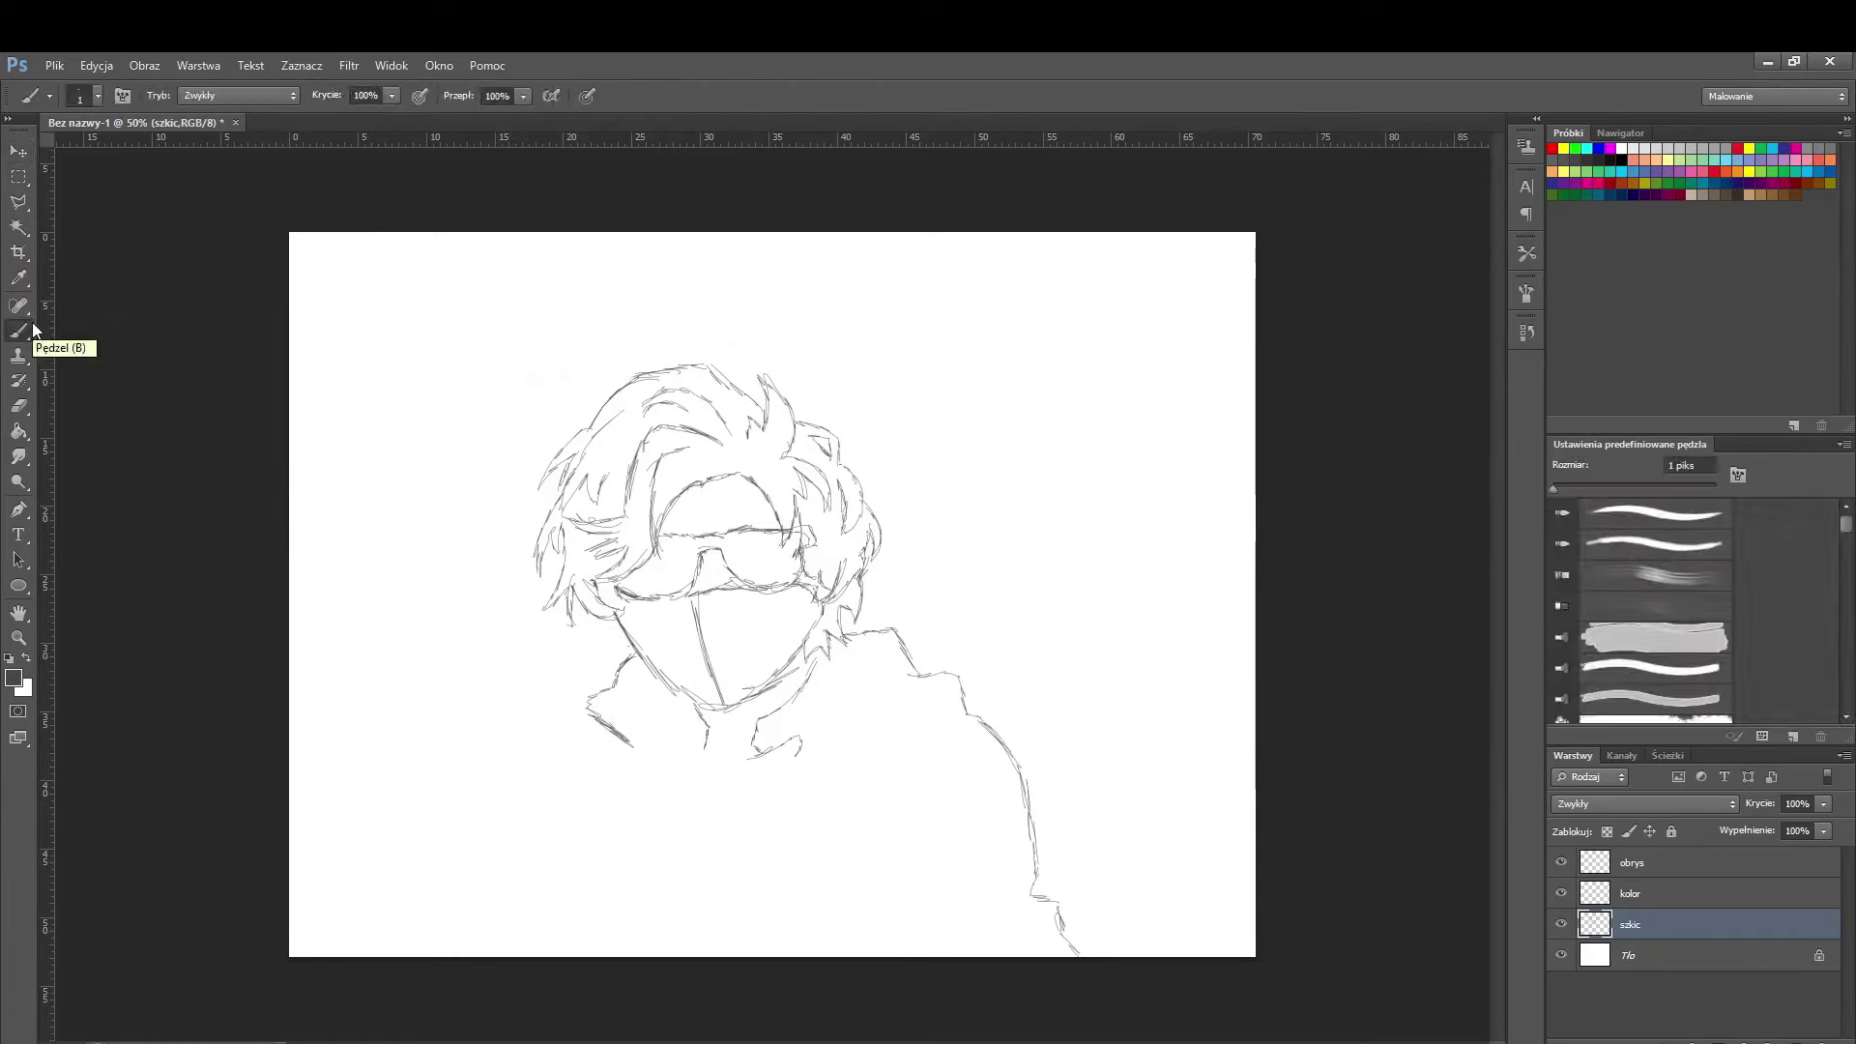
- Refine the right sleeve outline and move the sketch further left and slightly up to make room for the torso
left_click_drag(957, 657, 1051, 894)
key("v")
left_click_drag(745, 323, 745, 383)
left_click(18, 331)
- Sketch the left arm's outline with its open cuff and undo the last stray stroke
mouse_move(558, 704)
left_mouse_down()
mouse_move(404, 938)
mouse_move(544, 811)
mouse_move(555, 926)
left_mouse_up()
left_click_drag(595, 875, 575, 919)
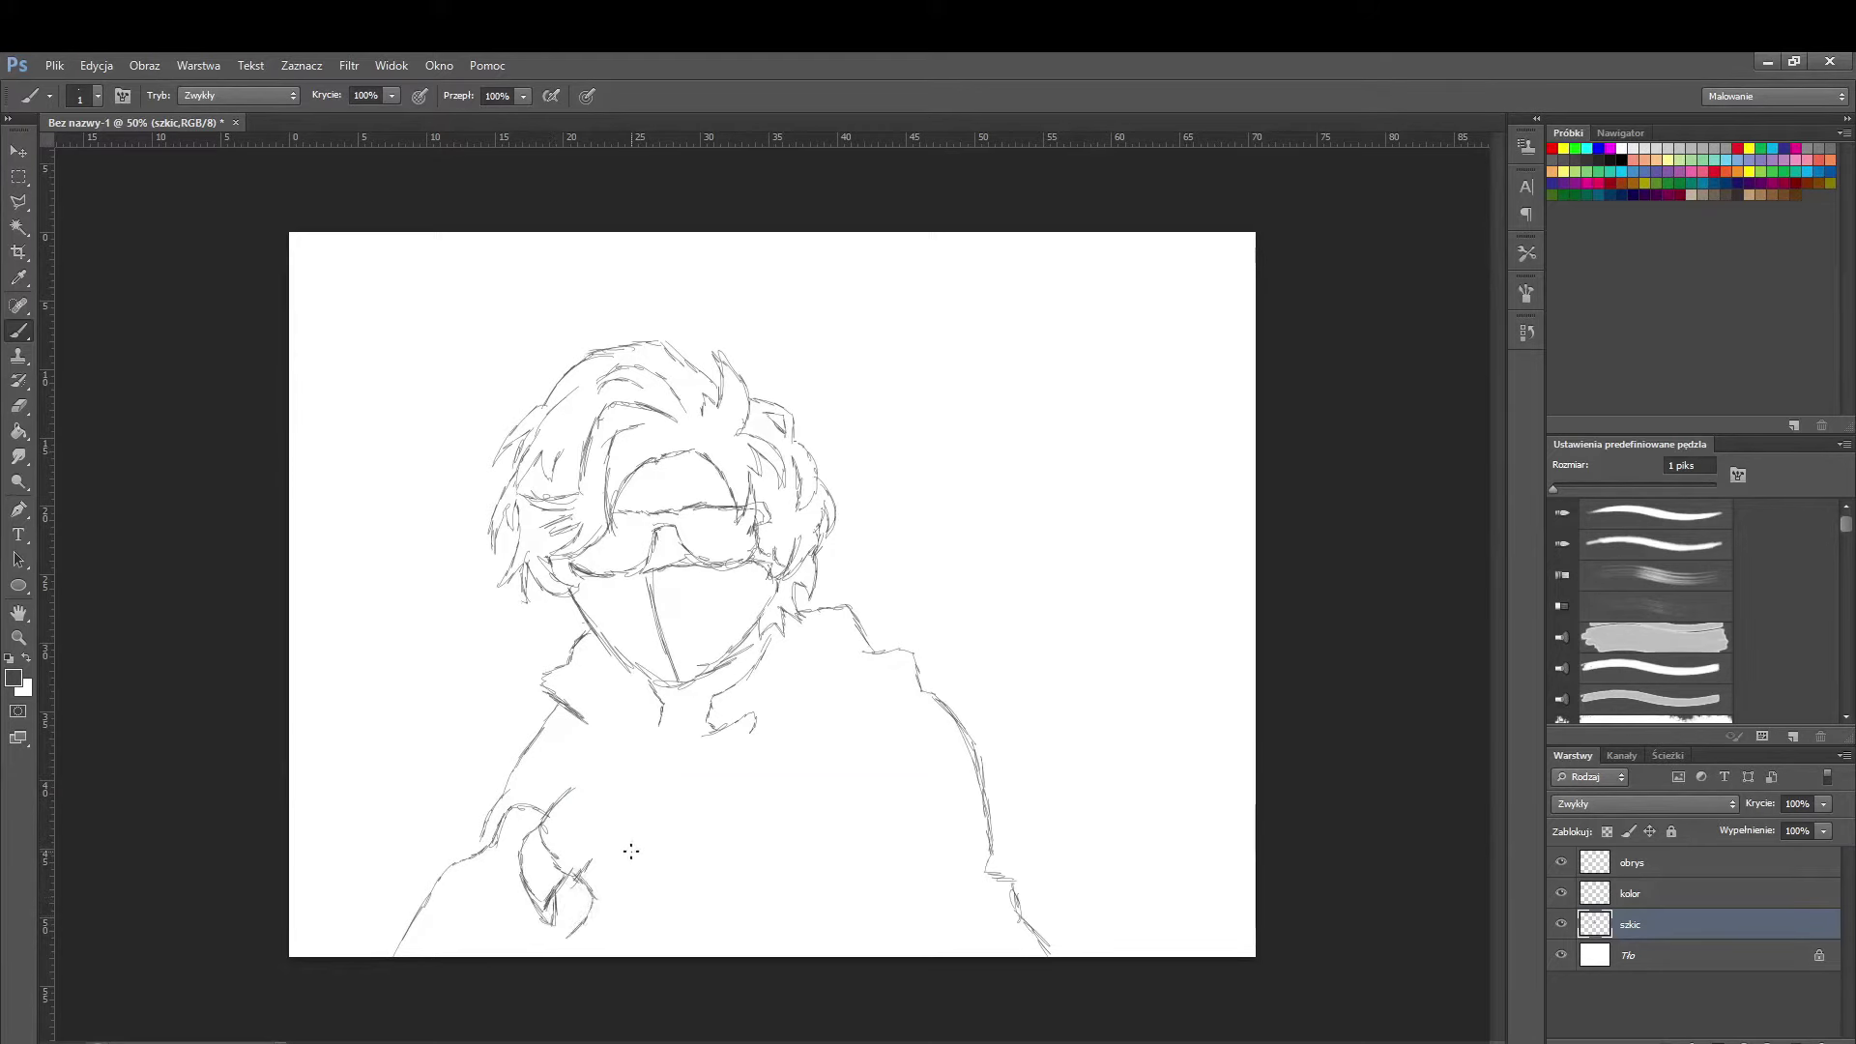
key("ctrl+z")
- Sketch the lower edge of the right sleeve and the fold lines at its shoulder and hem
left_click_drag(744, 940, 764, 952)
left_click_drag(923, 933, 1005, 926)
mouse_move(940, 712)
left_mouse_down()
mouse_move(959, 731)
mouse_move(865, 758)
left_mouse_up()
left_click_drag(967, 756, 920, 794)
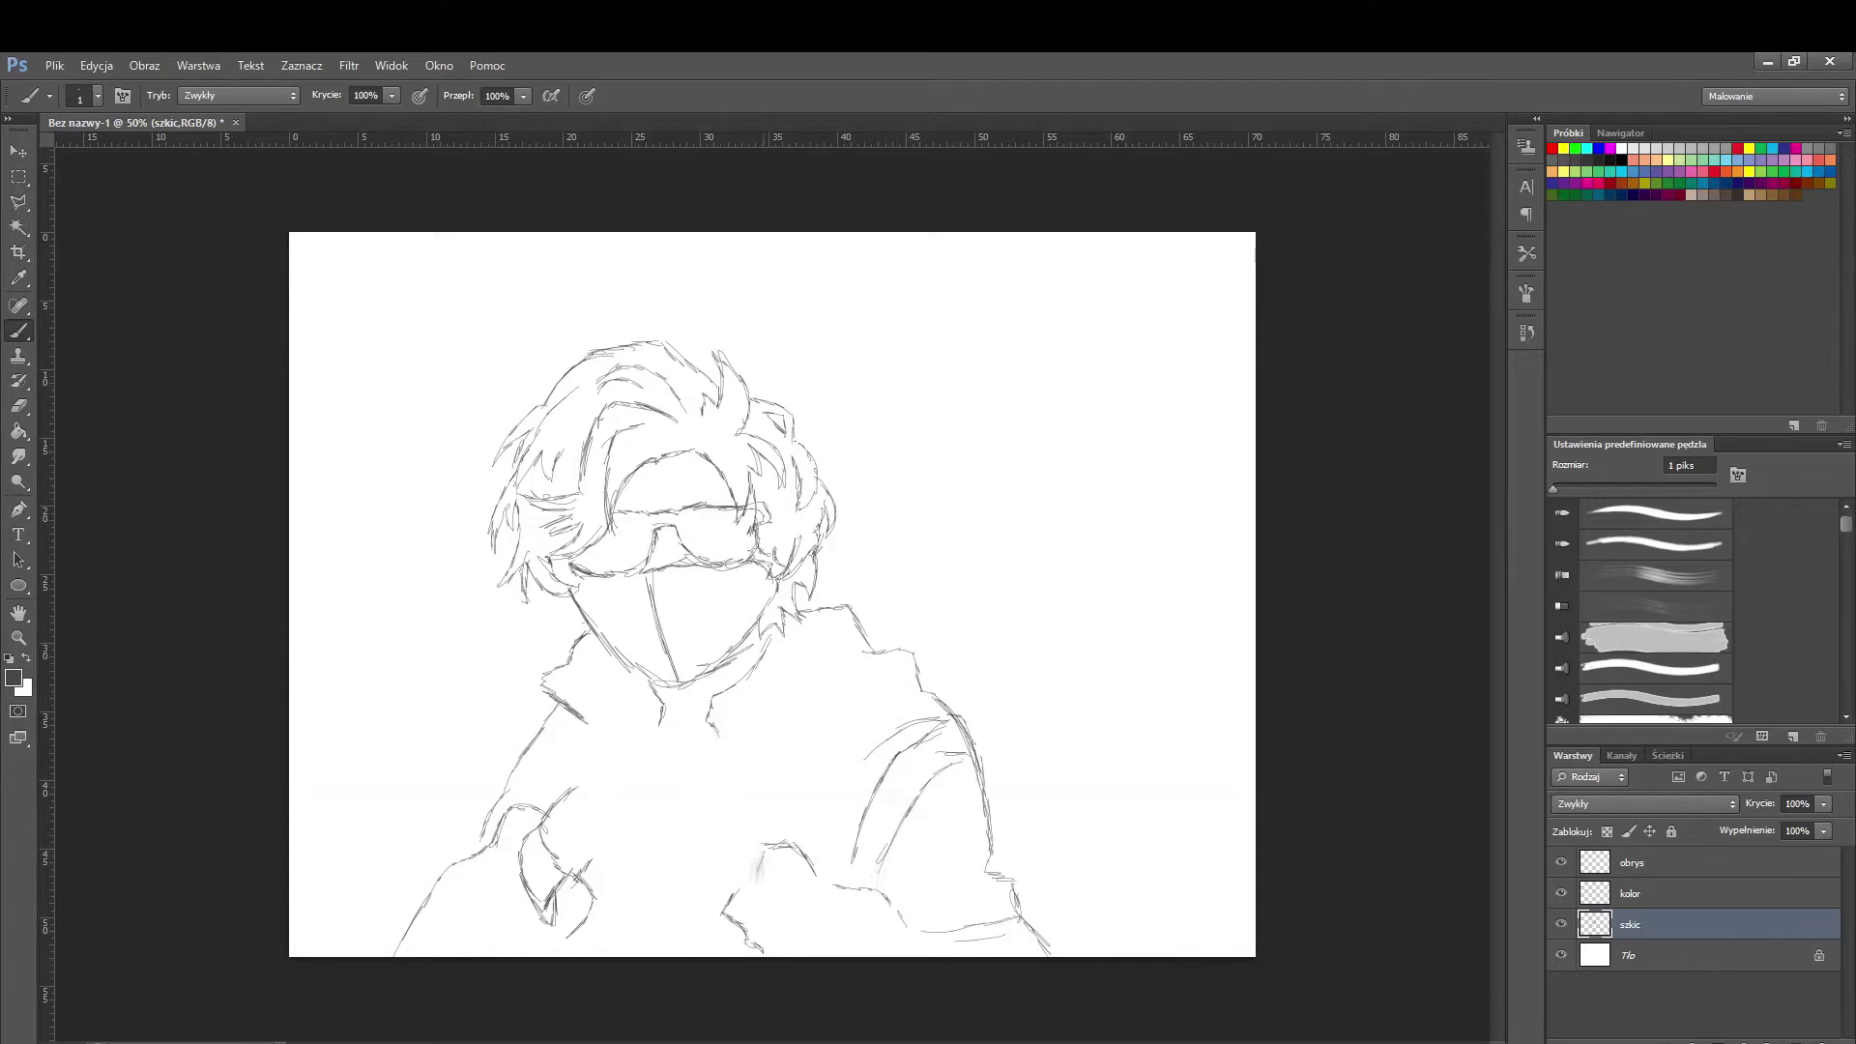
- Sketch the clasped hands with interlaced fingers and right cuff, plus the jacket's drawstring beneath them
mouse_move(751, 850)
left_mouse_down()
mouse_move(778, 860)
mouse_move(721, 882)
left_mouse_up()
mouse_move(583, 845)
left_mouse_down()
mouse_move(665, 861)
mouse_move(676, 843)
left_mouse_up()
mouse_move(558, 812)
left_mouse_down()
mouse_move(668, 773)
mouse_move(602, 752)
mouse_move(703, 773)
left_mouse_up()
mouse_move(605, 706)
left_mouse_down()
mouse_move(669, 740)
mouse_move(663, 788)
left_mouse_up()
mouse_move(655, 725)
left_mouse_down()
mouse_move(607, 782)
mouse_move(687, 791)
left_mouse_up()
mouse_move(609, 763)
left_mouse_down()
mouse_move(693, 798)
mouse_move(676, 851)
left_mouse_up()
mouse_move(628, 756)
left_mouse_down()
mouse_move(708, 708)
mouse_move(696, 731)
mouse_move(735, 727)
mouse_move(814, 795)
left_mouse_up()
left_click_drag(621, 861, 626, 929)
left_click_drag(630, 862, 640, 932)
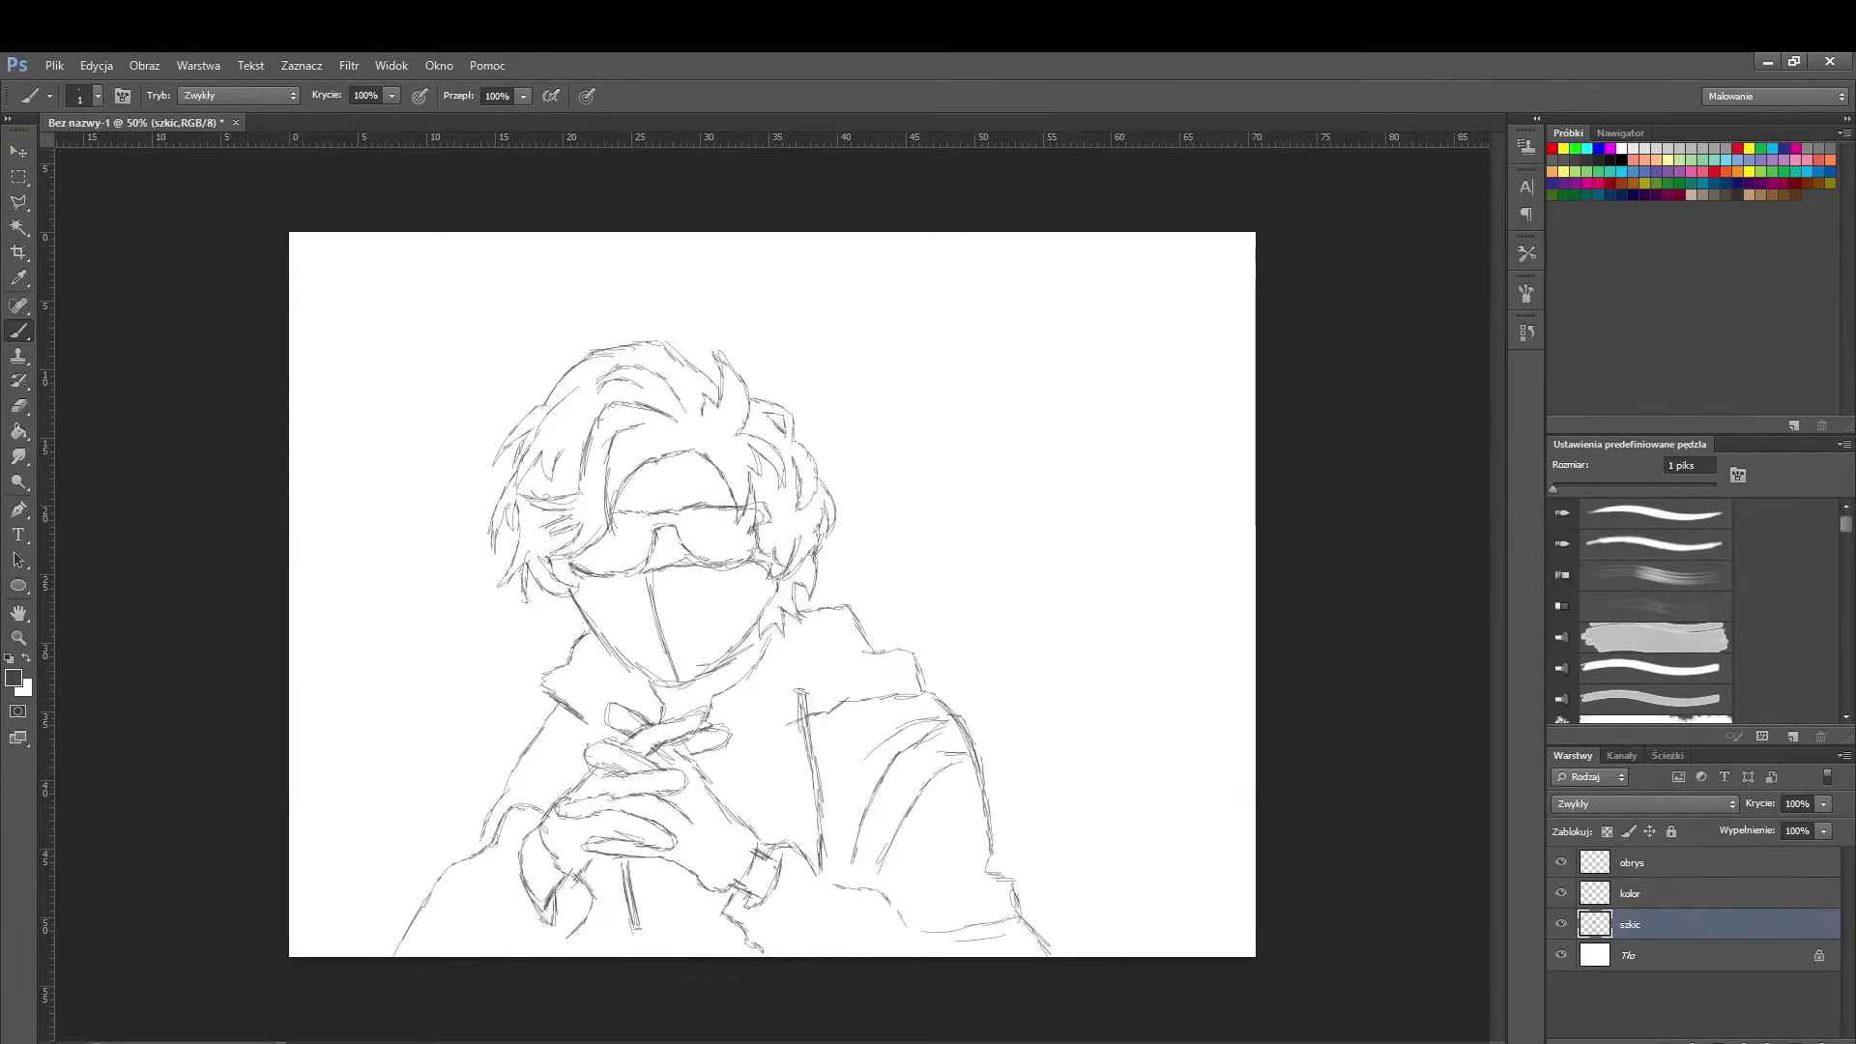
- On the obrys layer, ink the right-side hair curls and the crown with a 6 px black brush
key("alt+bracketright")
key("alt+bracketright")
key("bracketright")
key("bracketright")
key("bracketright")
key("bracketright")
key("bracketright")
right_click(1204, 661)
key("Escape")
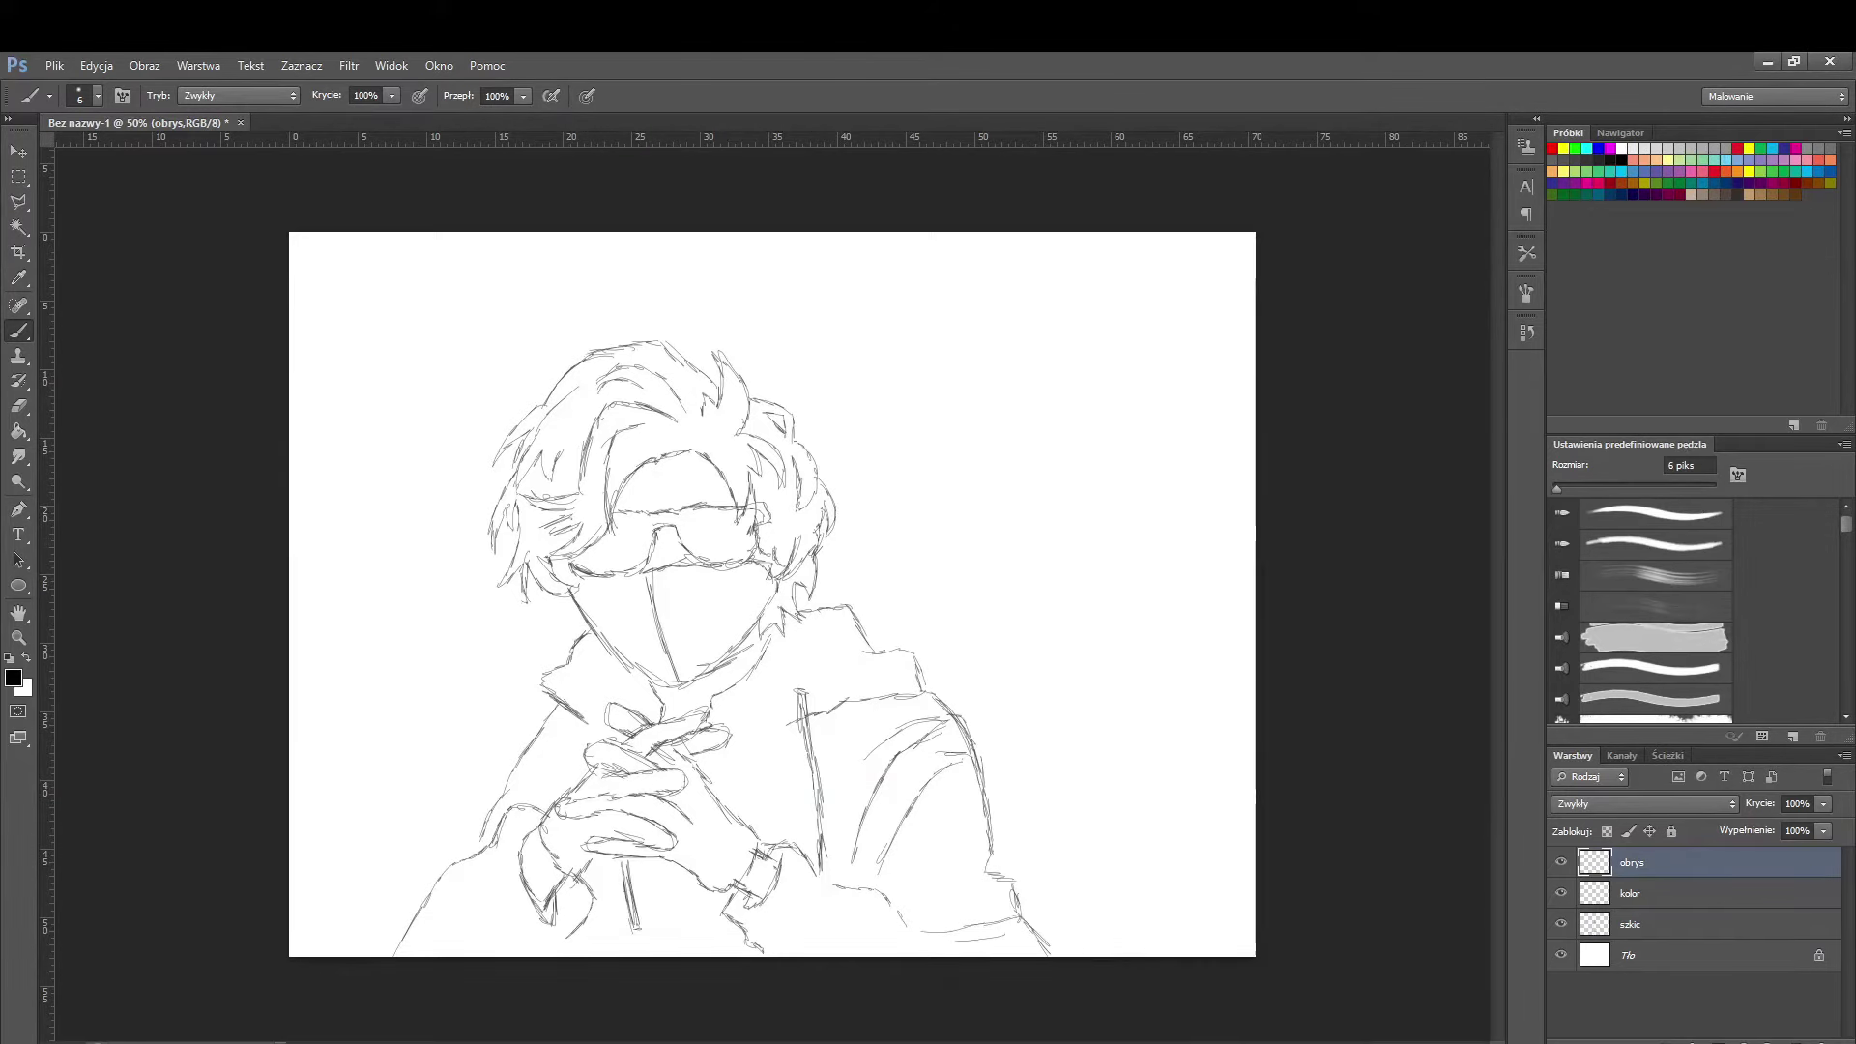
left_click_drag(820, 514, 791, 437)
mouse_move(740, 431)
left_mouse_down()
mouse_move(796, 447)
mouse_move(787, 431)
left_mouse_up()
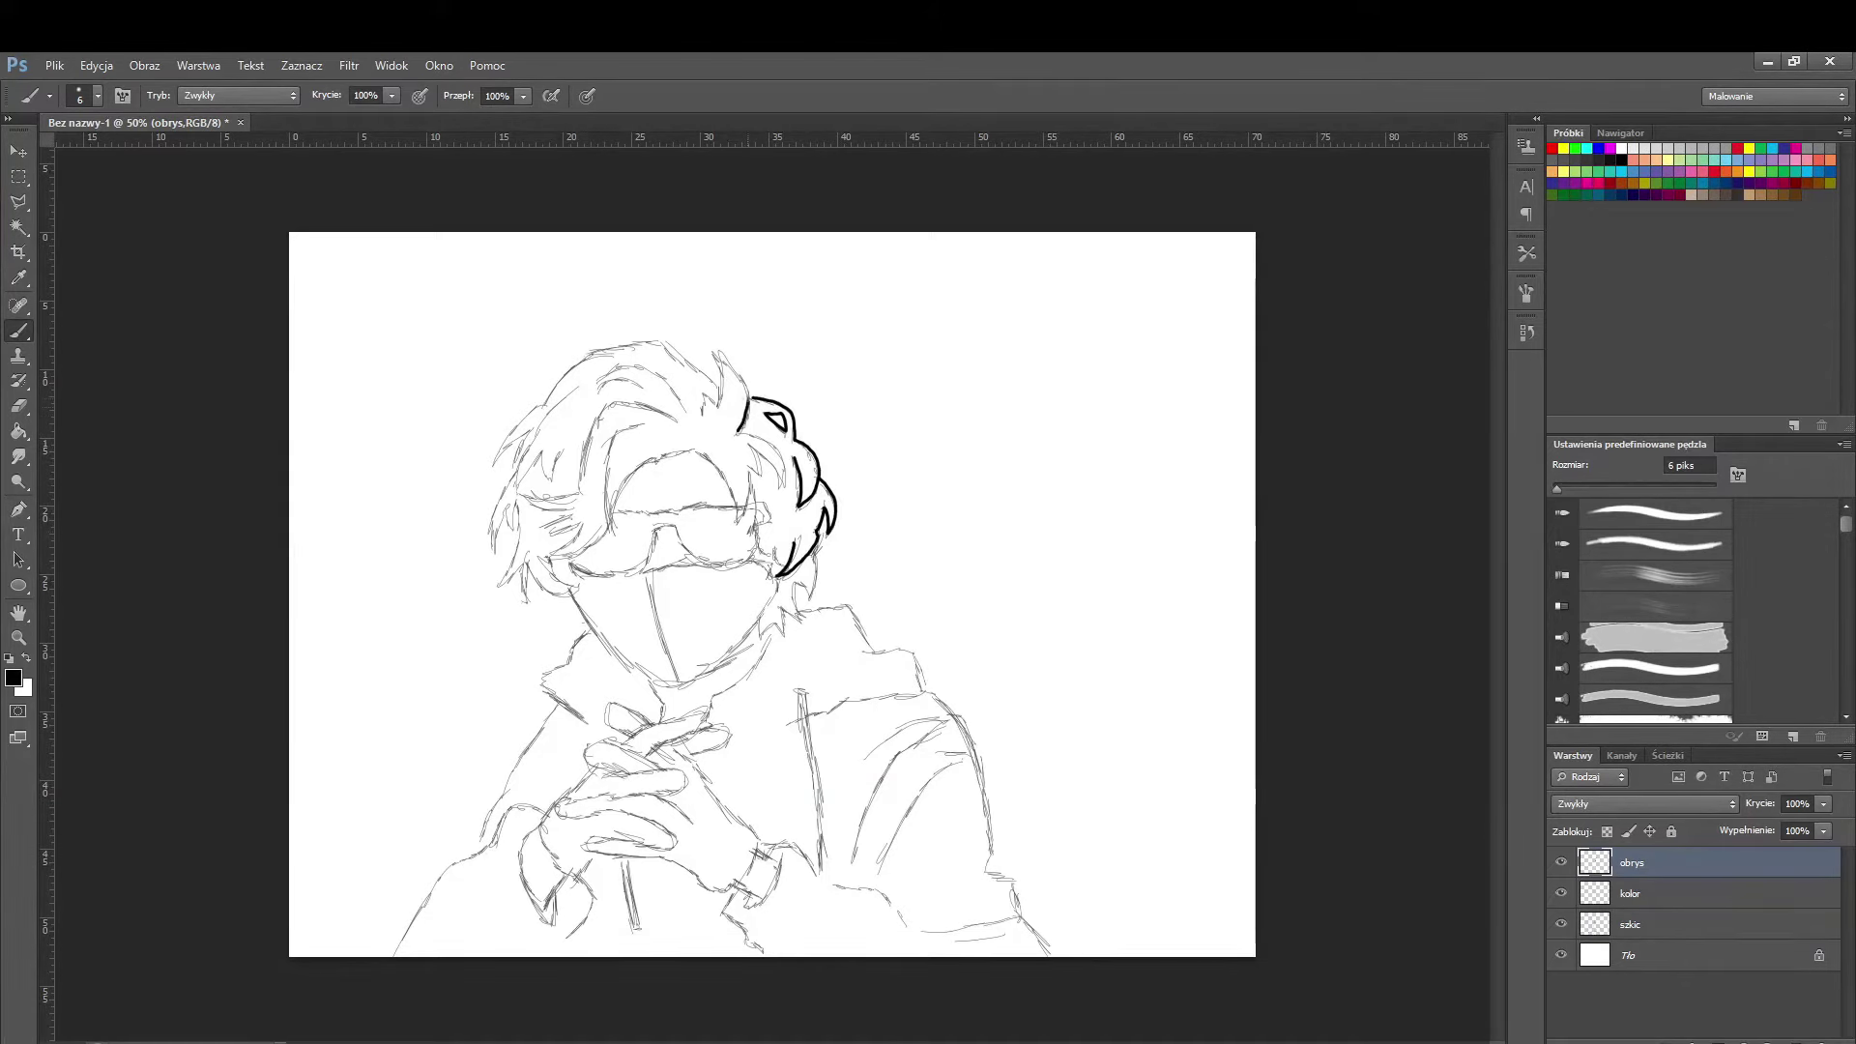
left_click_drag(655, 345, 720, 383)
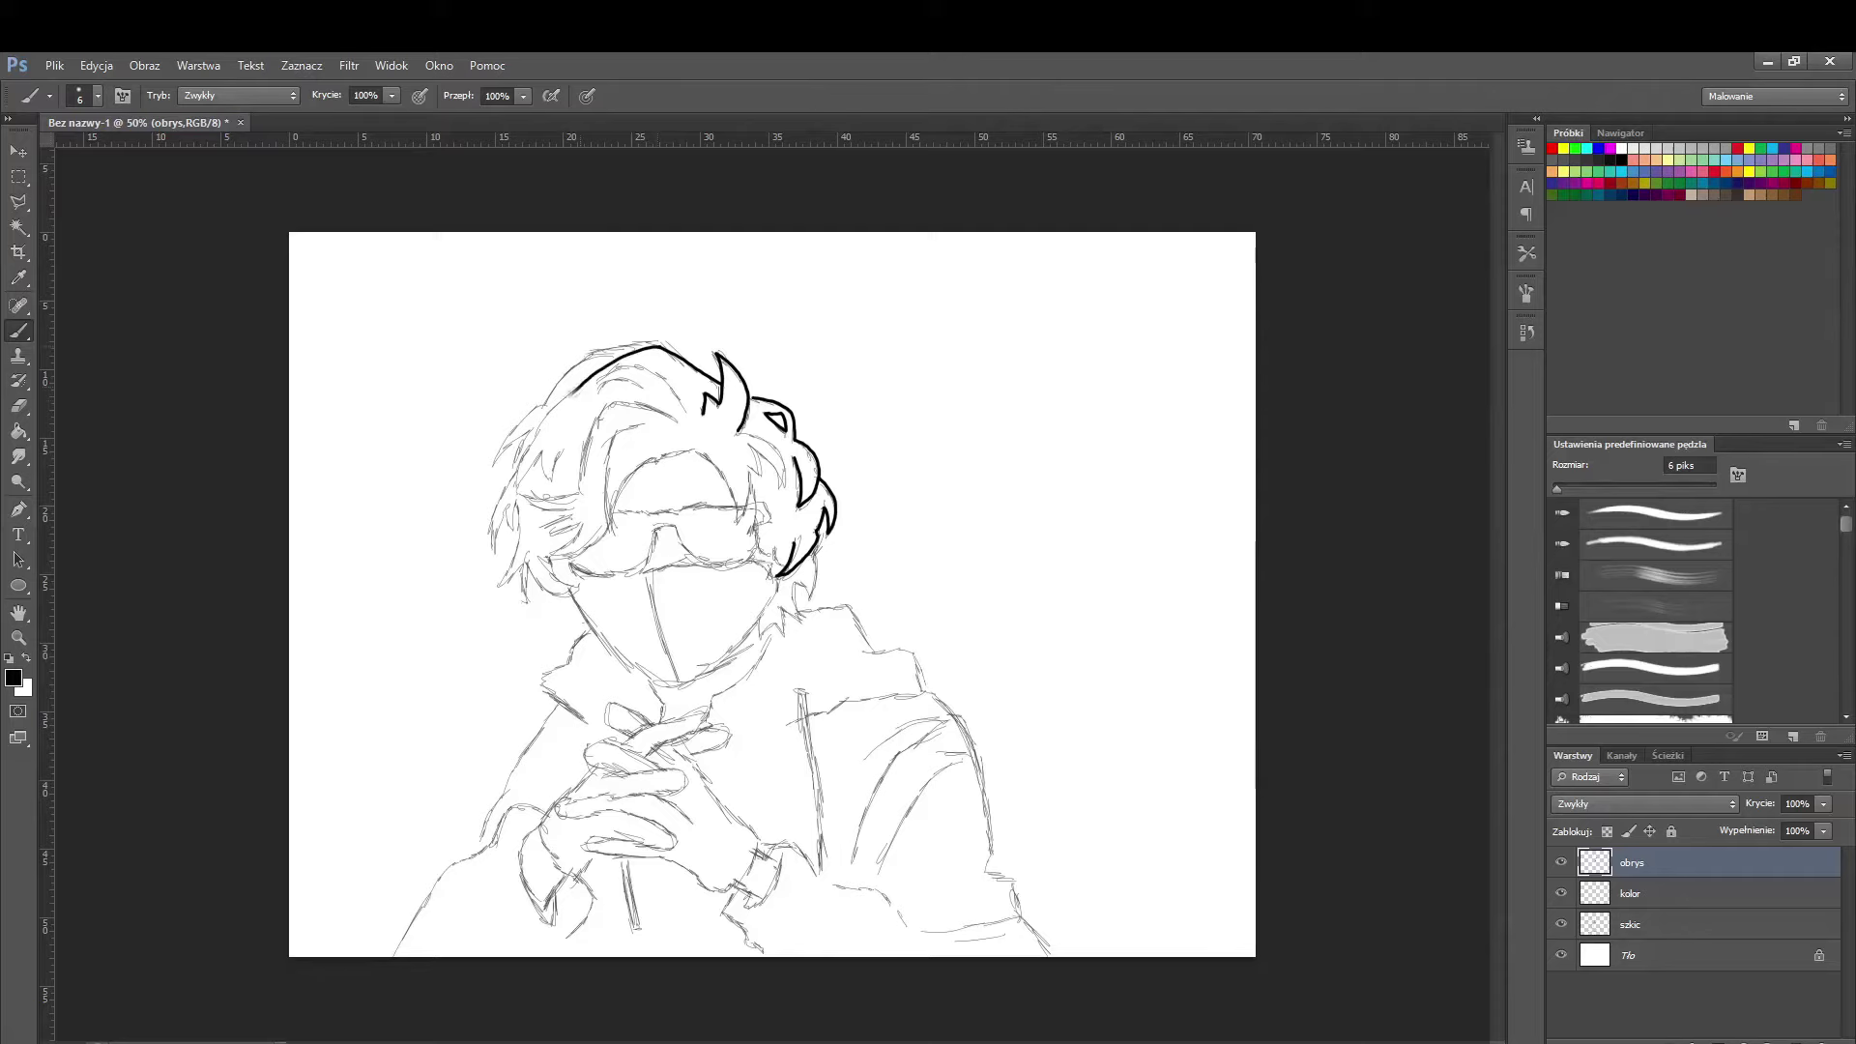
- Ink the left-side hair strands, the fringe around the forehead and the inner hair lines
left_click_drag(537, 450, 578, 425)
mouse_move(513, 501)
left_mouse_down()
mouse_move(541, 604)
mouse_move(580, 586)
left_mouse_up()
mouse_move(676, 415)
left_mouse_down()
mouse_move(564, 493)
mouse_move(550, 561)
left_mouse_up()
left_click_drag(630, 425, 606, 485)
left_click_drag(752, 468, 744, 509)
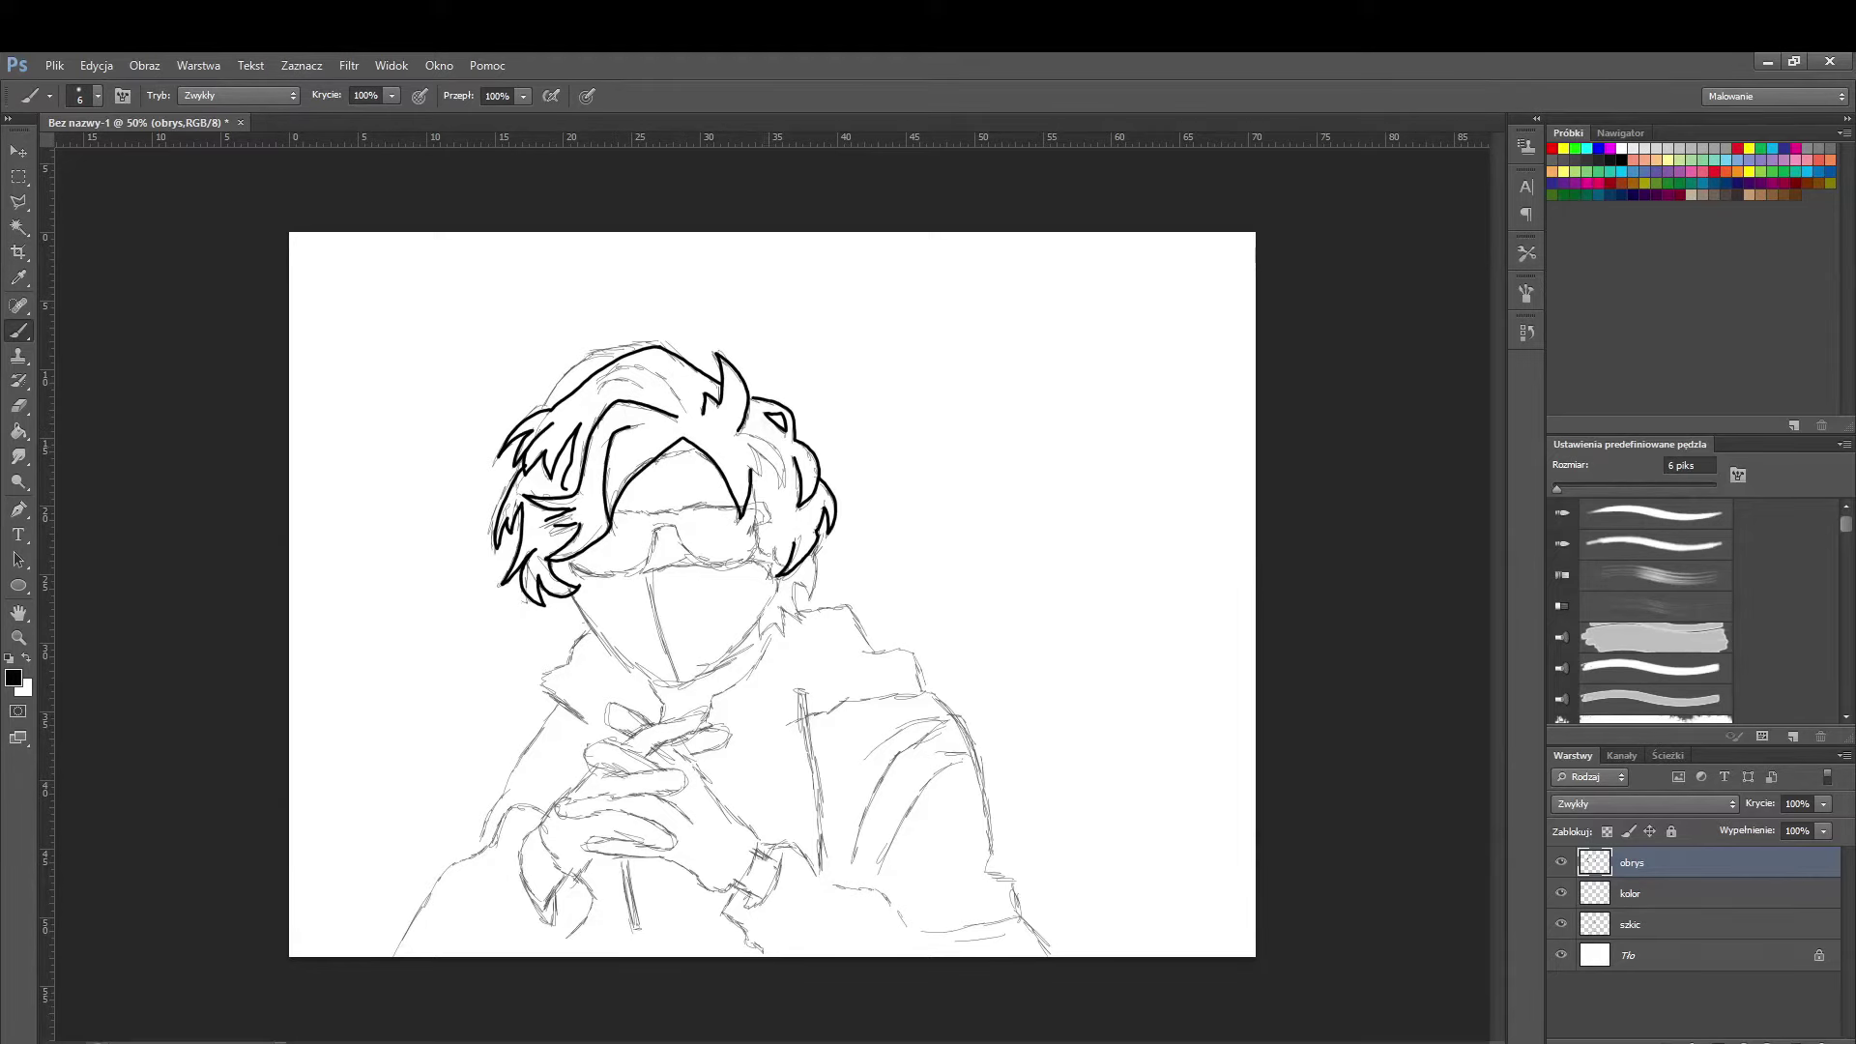
left_click_drag(600, 385, 685, 416)
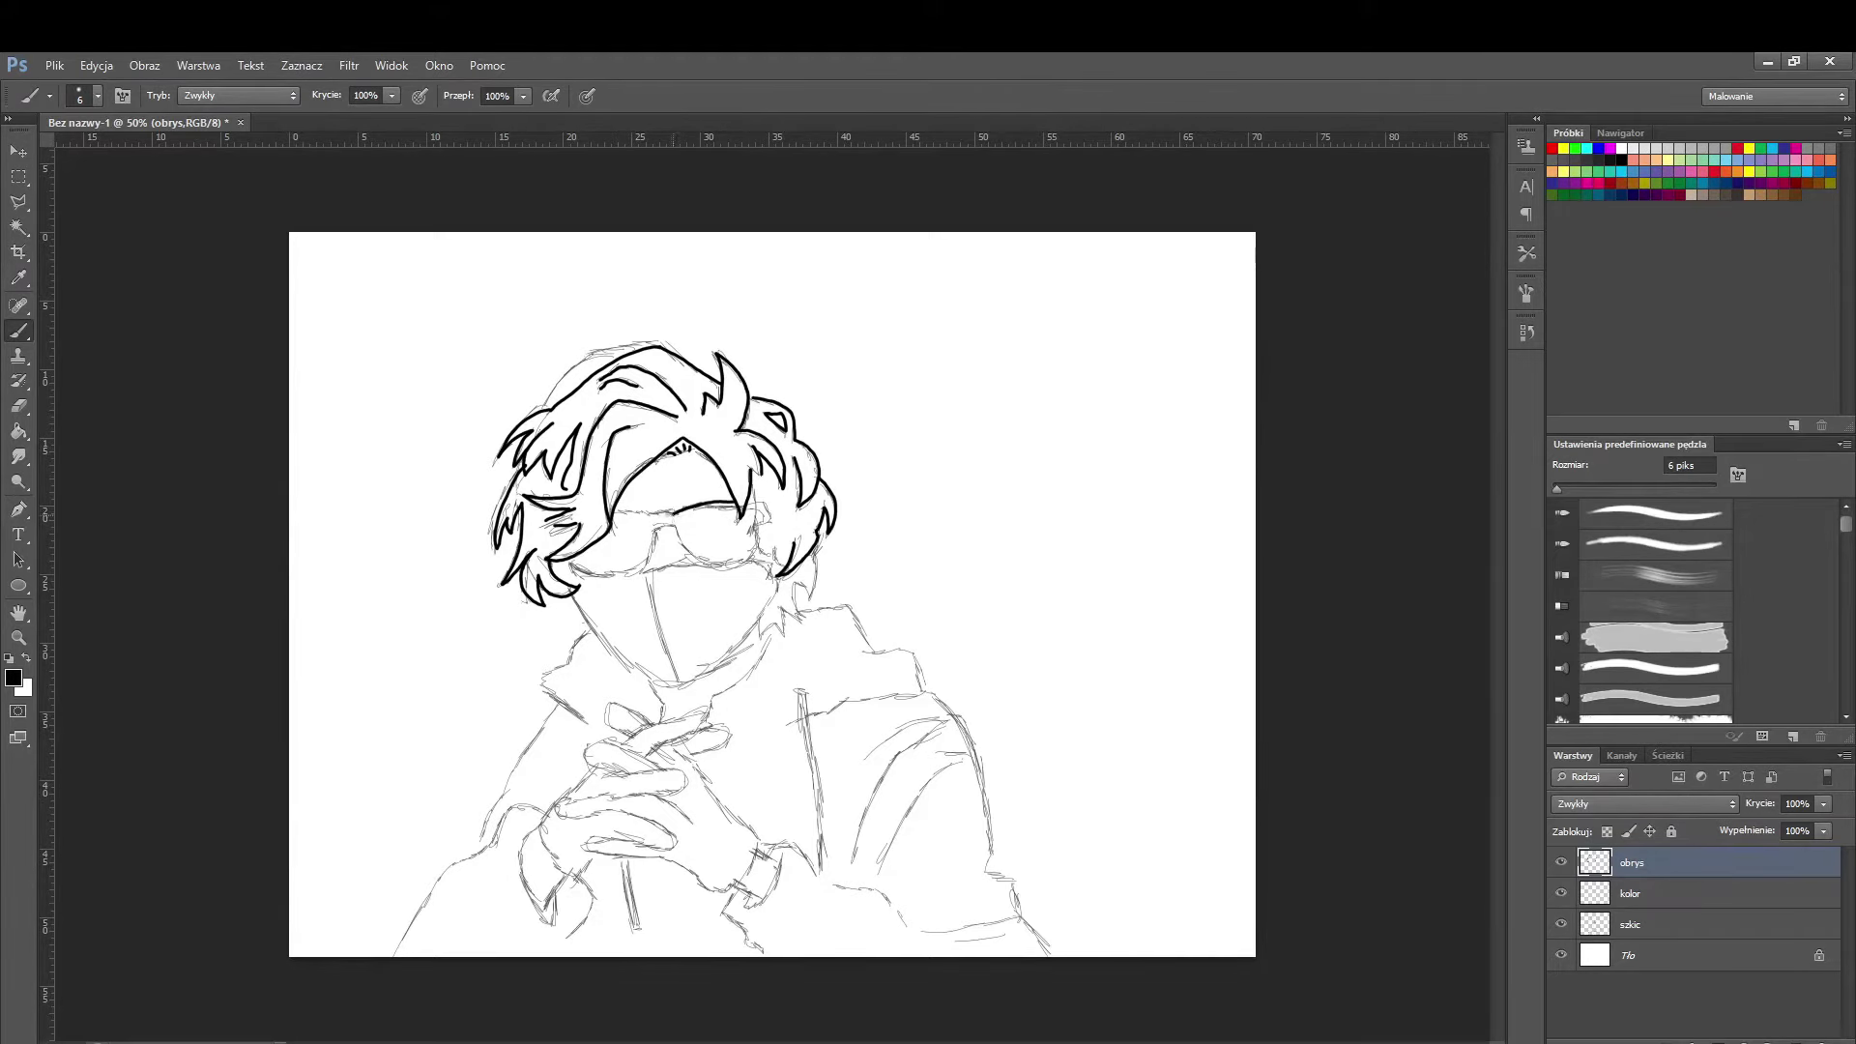
- Ink the sunglasses and the face mask with its central seam
left_click_drag(672, 522, 767, 503)
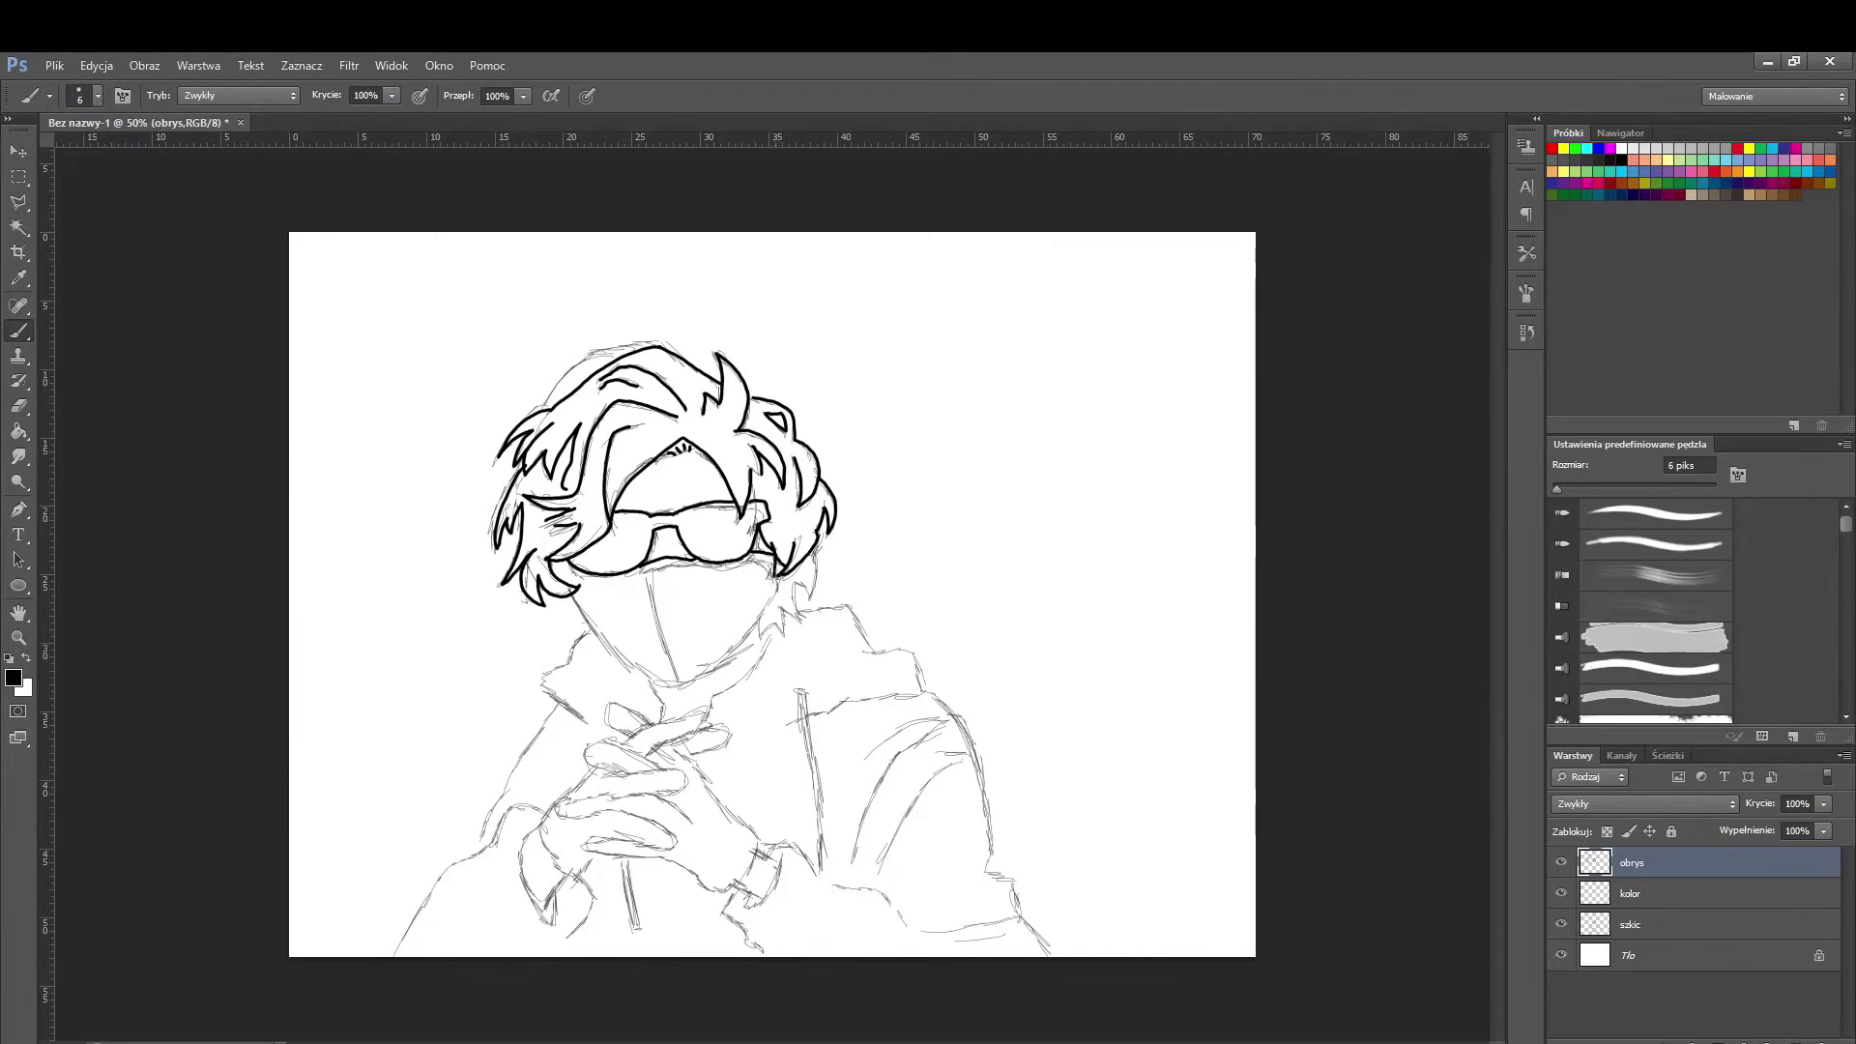
left_click_drag(570, 592, 672, 684)
left_click_drag(649, 566, 677, 681)
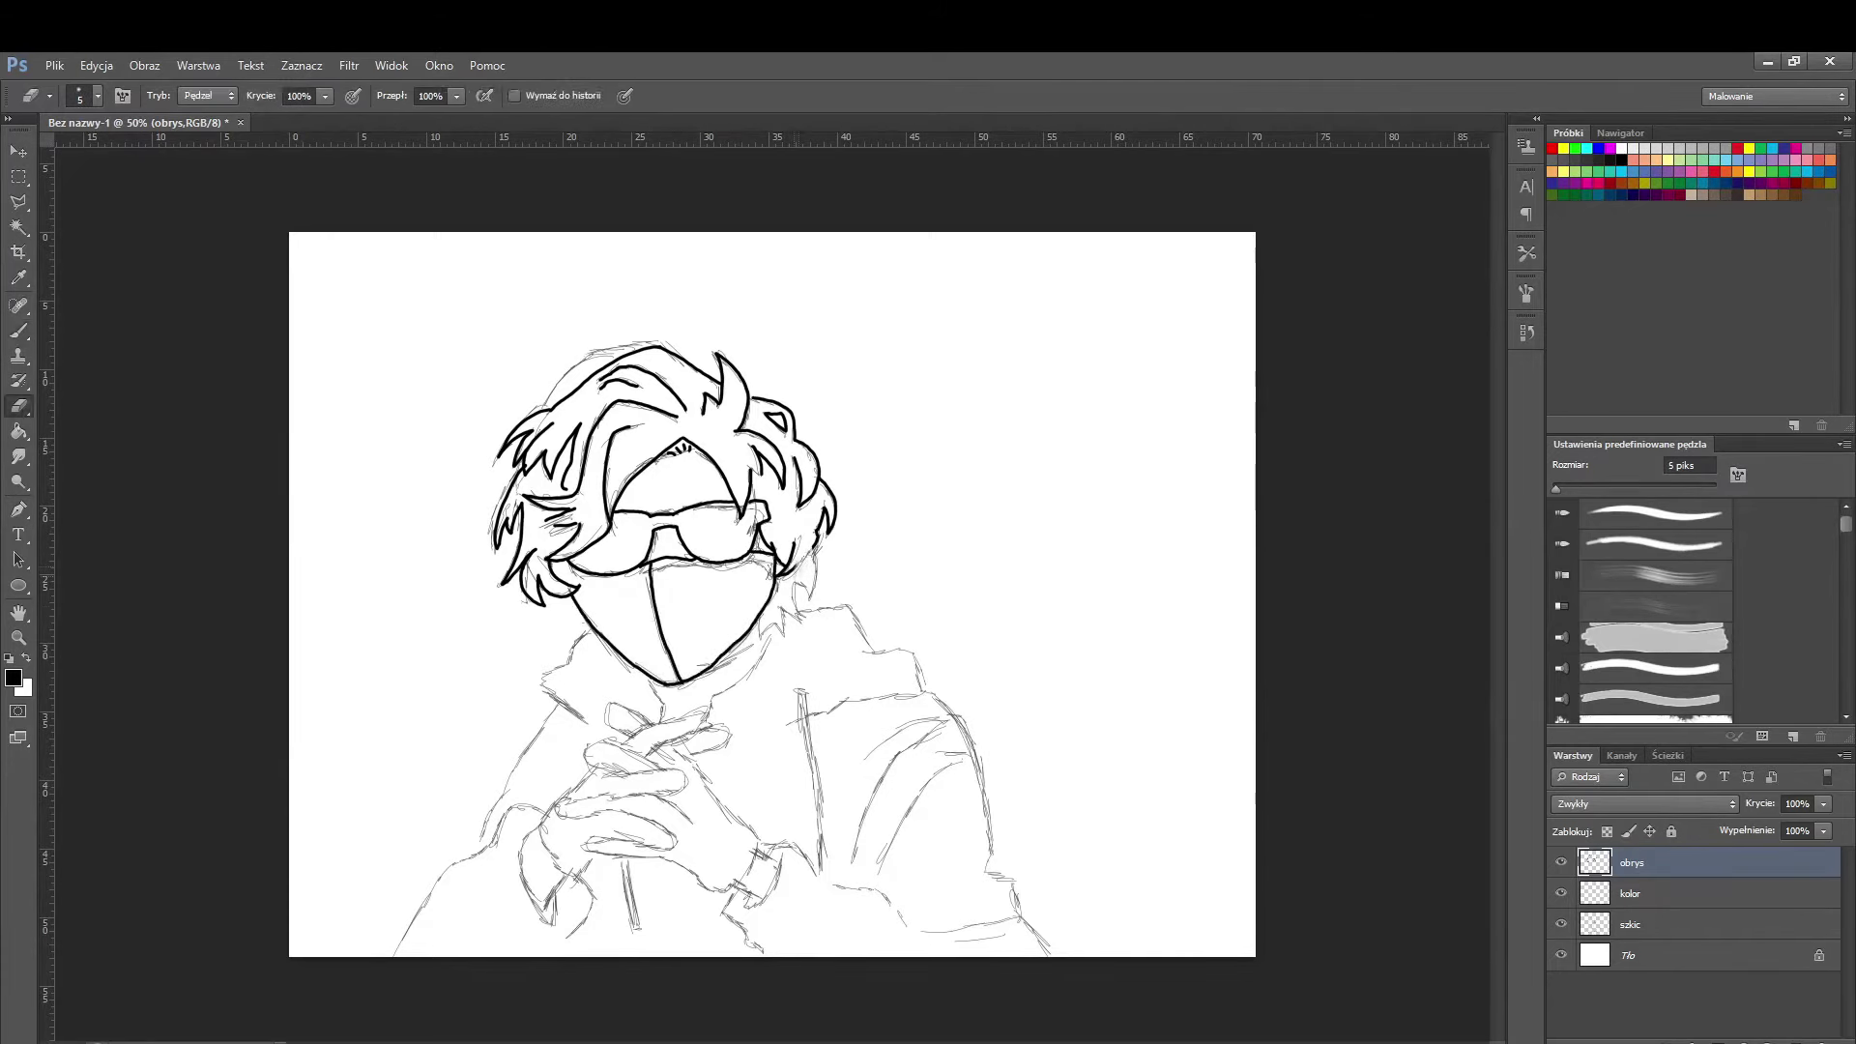
- Ink the hair strands at the nape and the jacket's outline along the collar, both sleeves and cuffs
left_click_drag(814, 553, 759, 633)
mouse_move(592, 634)
left_mouse_down()
mouse_move(585, 717)
mouse_move(395, 955)
left_mouse_up()
left_click_drag(539, 828, 572, 875)
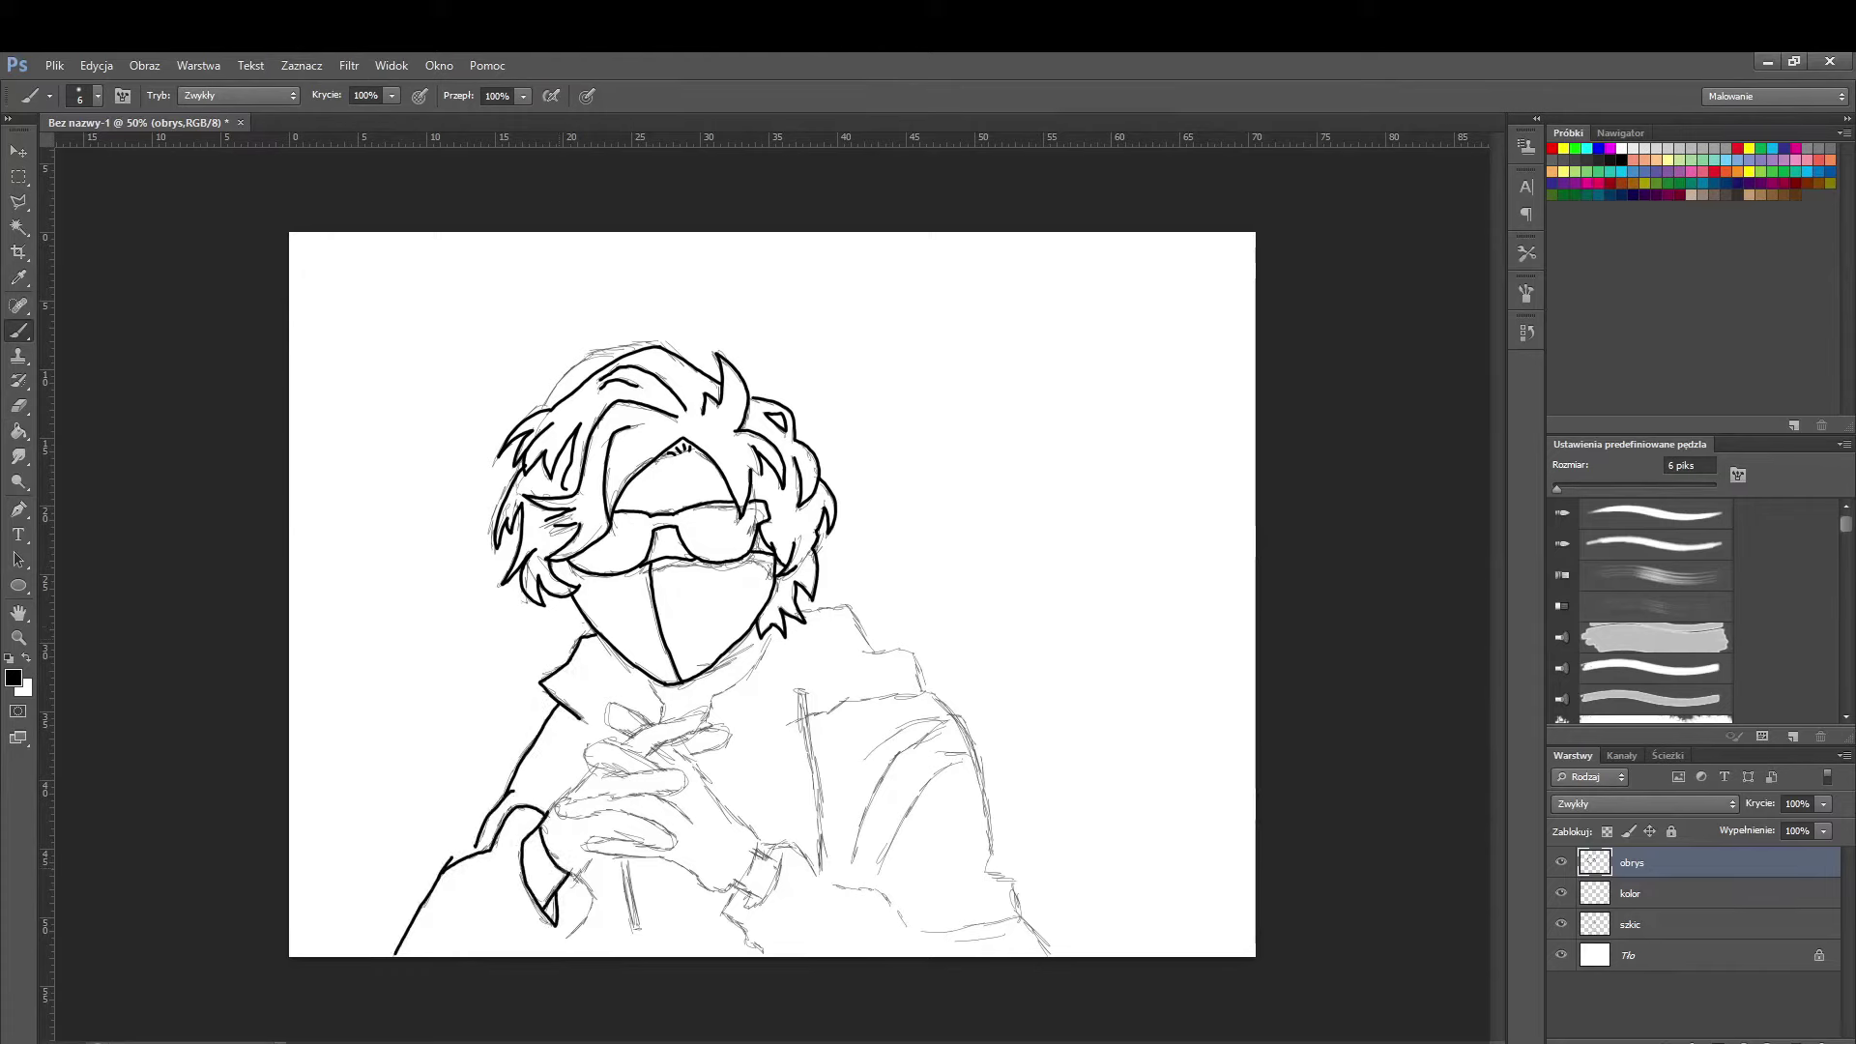
mouse_move(803, 614)
left_mouse_down()
mouse_move(930, 694)
mouse_move(995, 871)
mouse_move(1052, 955)
left_mouse_up()
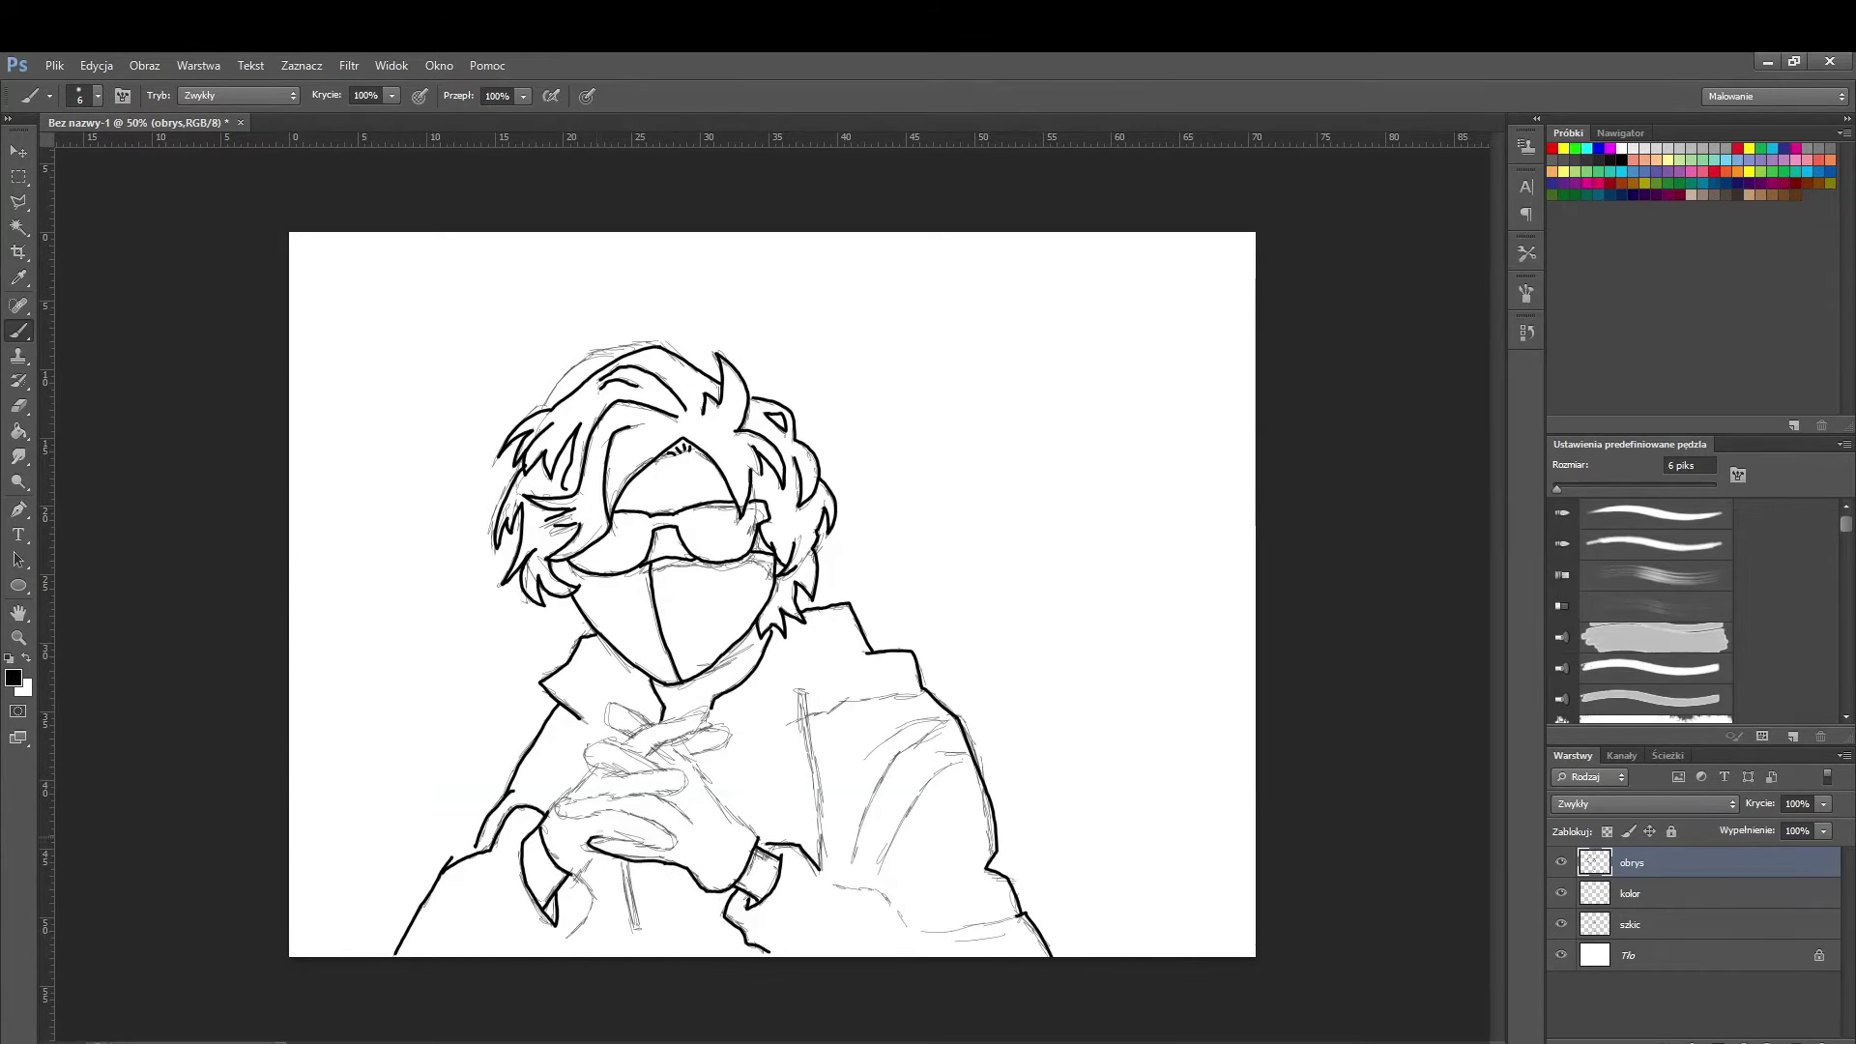
- Ink the interlaced fingers and draw the two jacket drawstrings as thick black lines
mouse_move(626, 773)
left_mouse_down()
mouse_move(570, 750)
mouse_move(639, 727)
mouse_move(599, 797)
mouse_move(707, 711)
mouse_move(701, 787)
mouse_move(698, 752)
left_mouse_up()
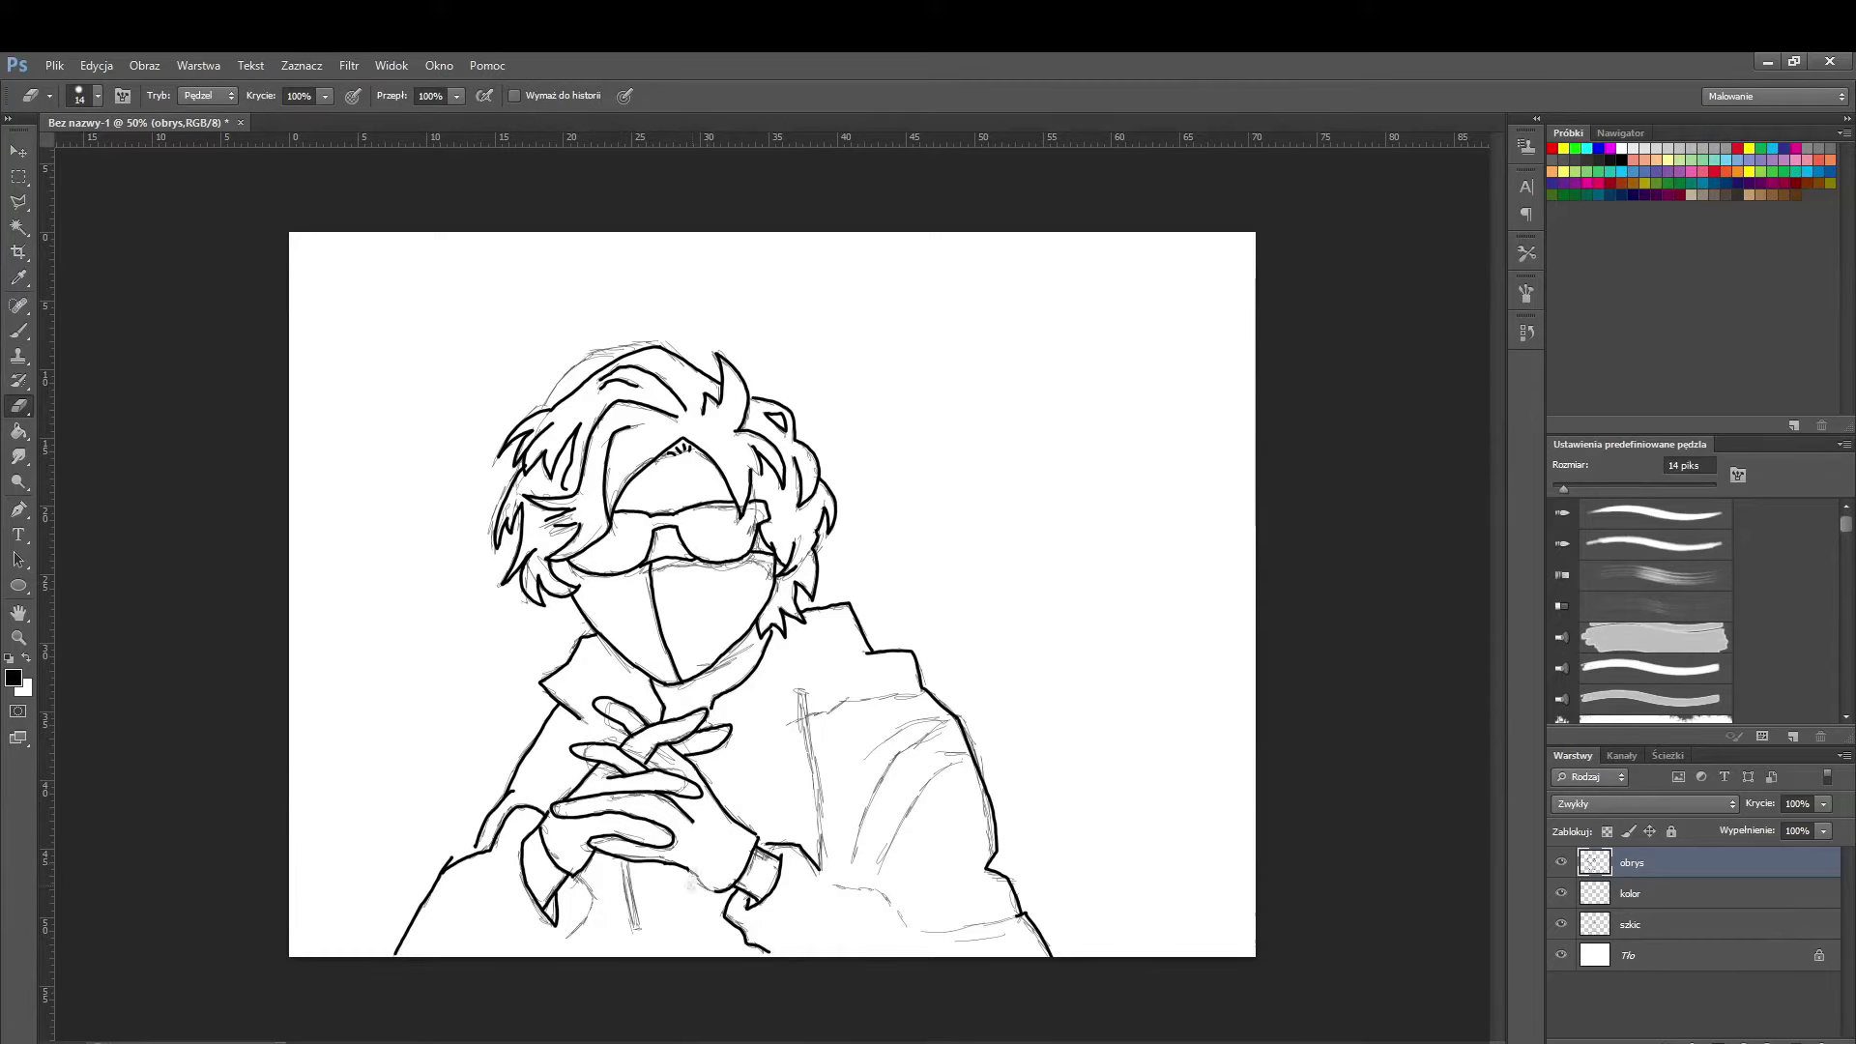
left_click_drag(626, 860, 637, 927)
left_click_drag(801, 693, 821, 864)
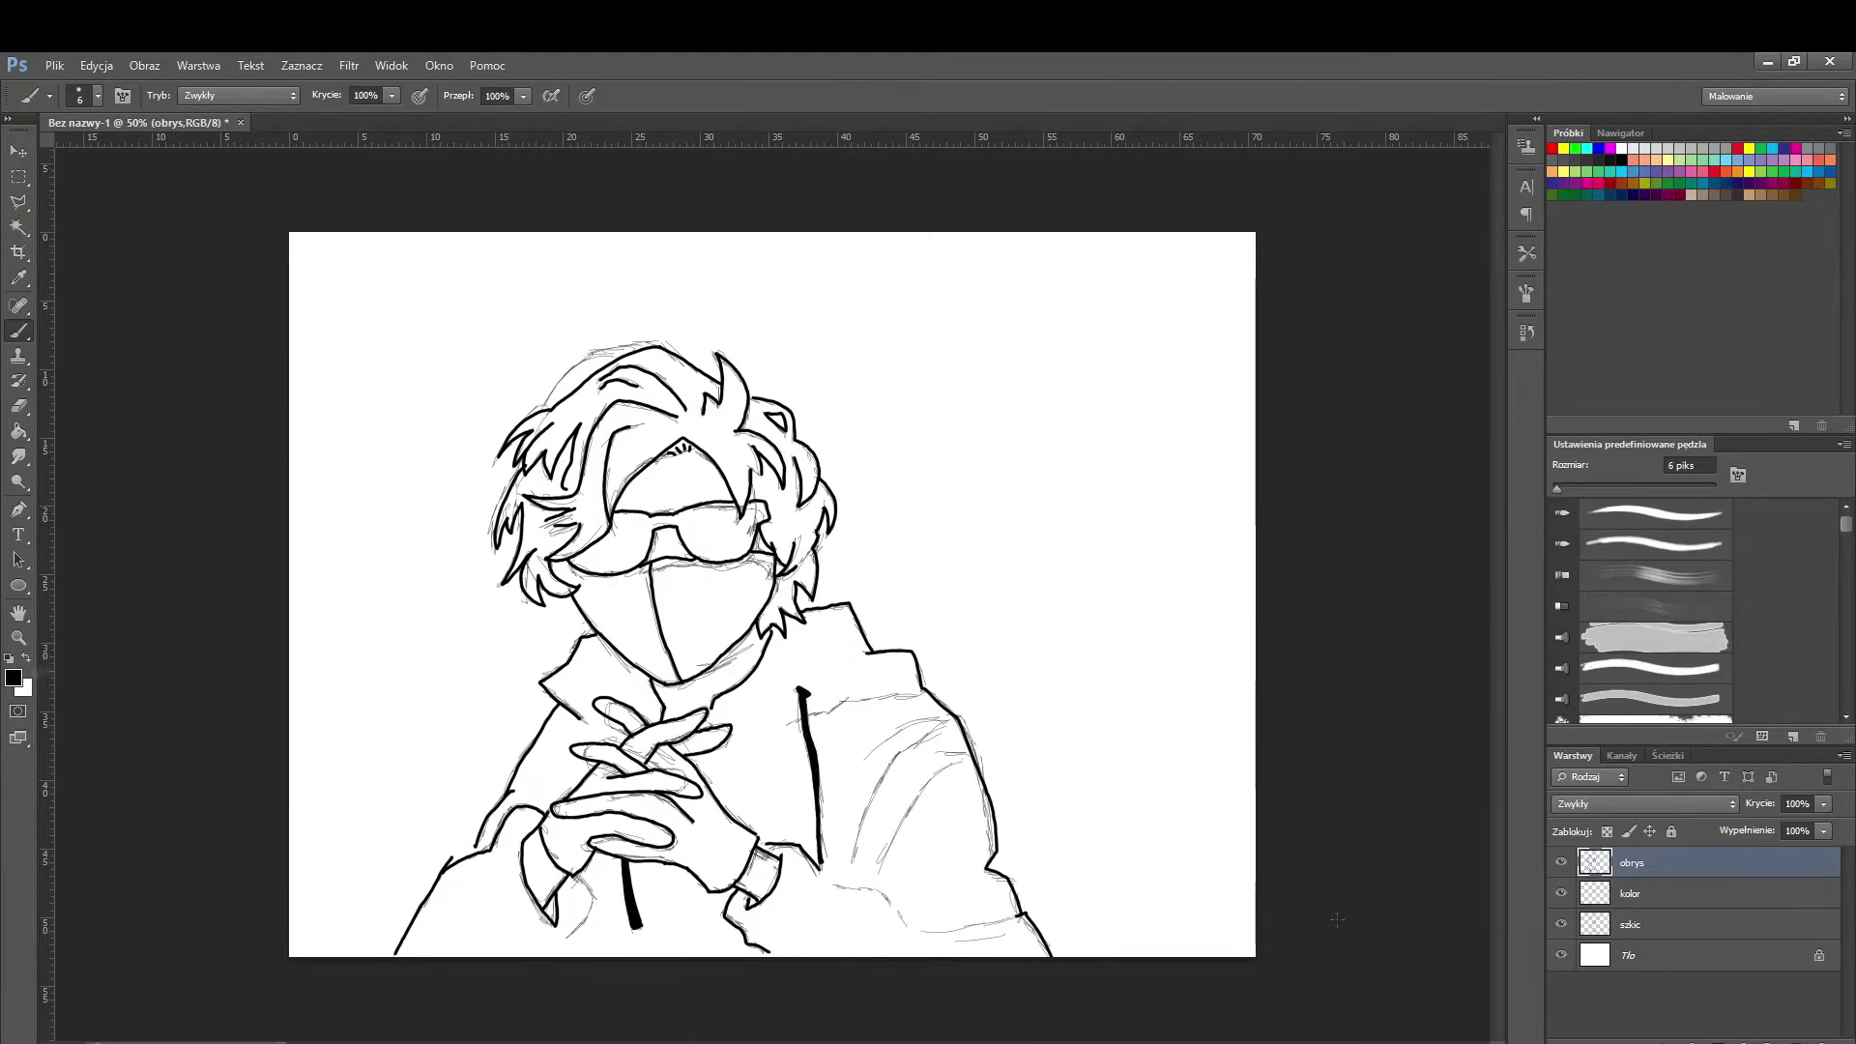
- Add a new layer above kolor and pick a dark purple foreground color for the brush
left_click(13, 678)
left_click_drag(1234, 978, 1235, 835)
left_click(1079, 825)
key("Return")
key("ctrl+shift+alt+n")
left_click(23, 687)
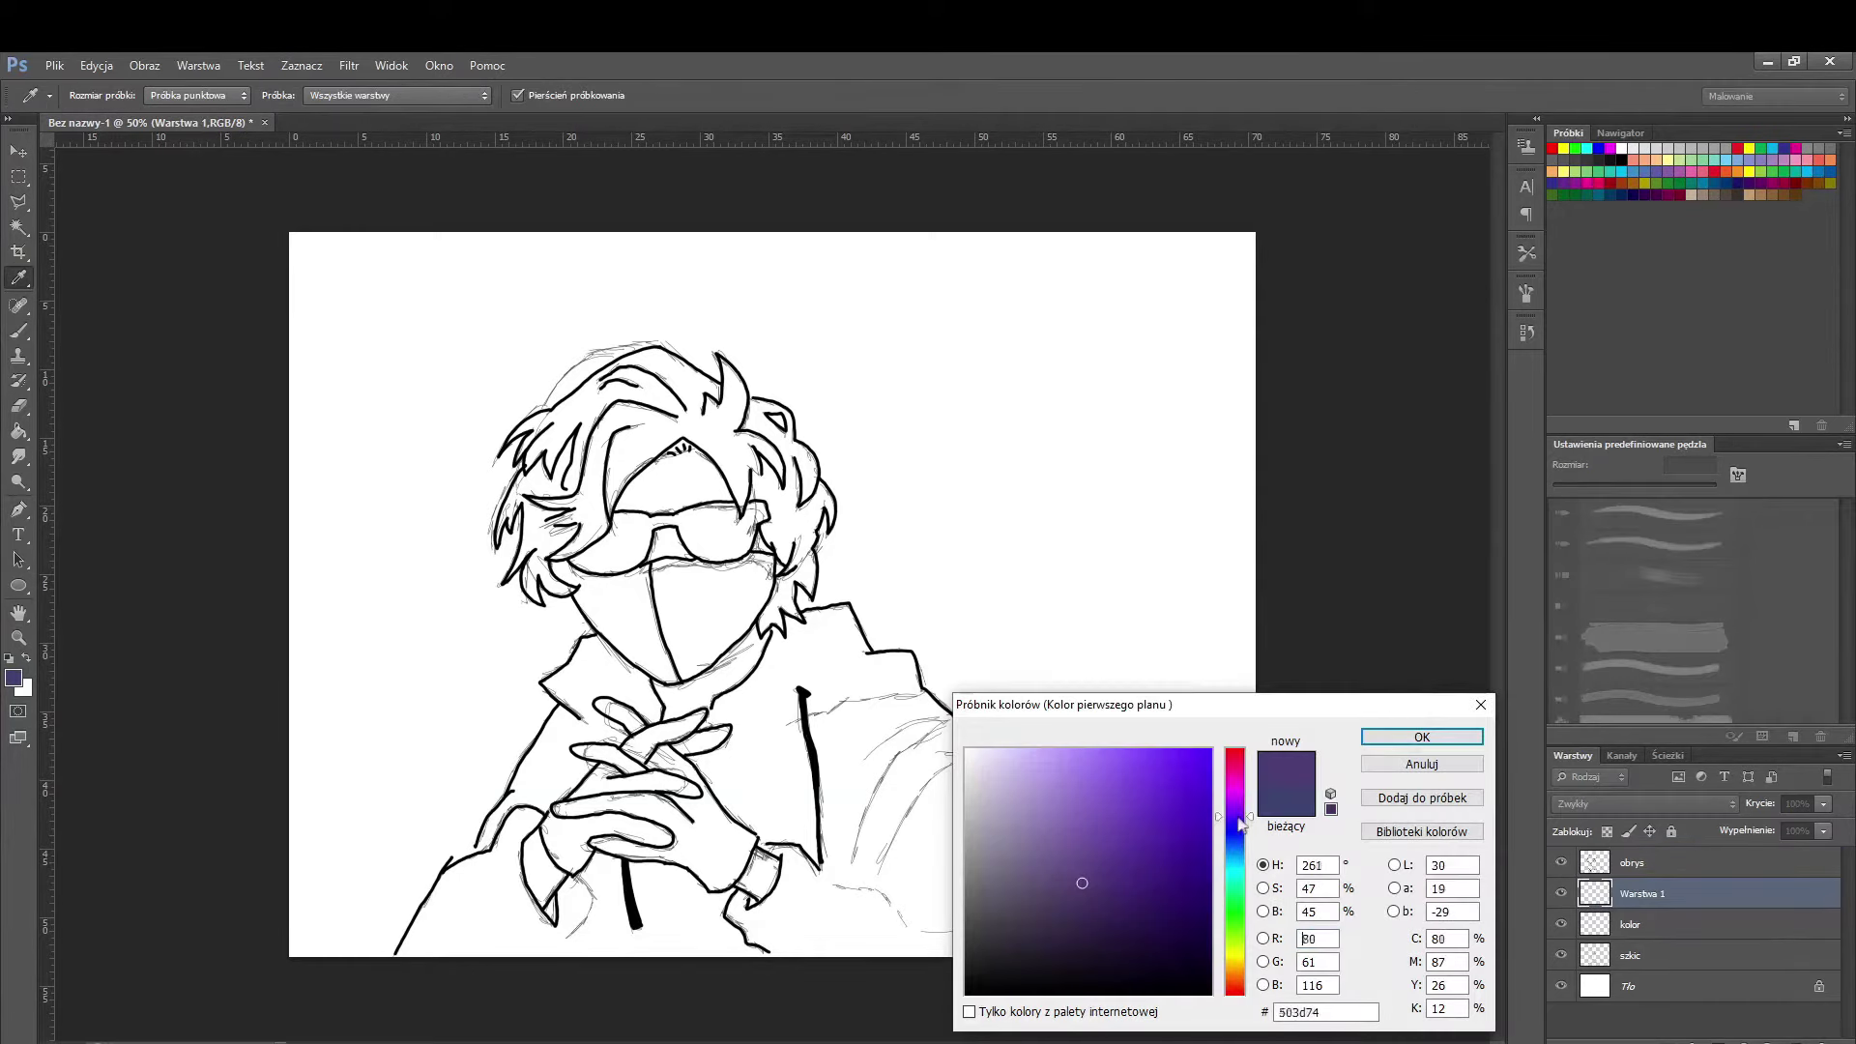
key("Escape")
key("b")
left_click(97, 64)
left_click(13, 677)
key("Escape")
- Draw the jacket's fold lines on the collar, chest and right sleeve in dark purple with a 9 px brush
mouse_move(783, 727)
left_mouse_down()
mouse_move(923, 692)
mouse_move(866, 759)
left_mouse_up()
mouse_move(897, 765)
left_mouse_down()
mouse_move(852, 860)
mouse_move(972, 753)
left_mouse_up()
mouse_move(965, 761)
left_mouse_down()
mouse_move(878, 865)
mouse_move(905, 923)
left_mouse_up()
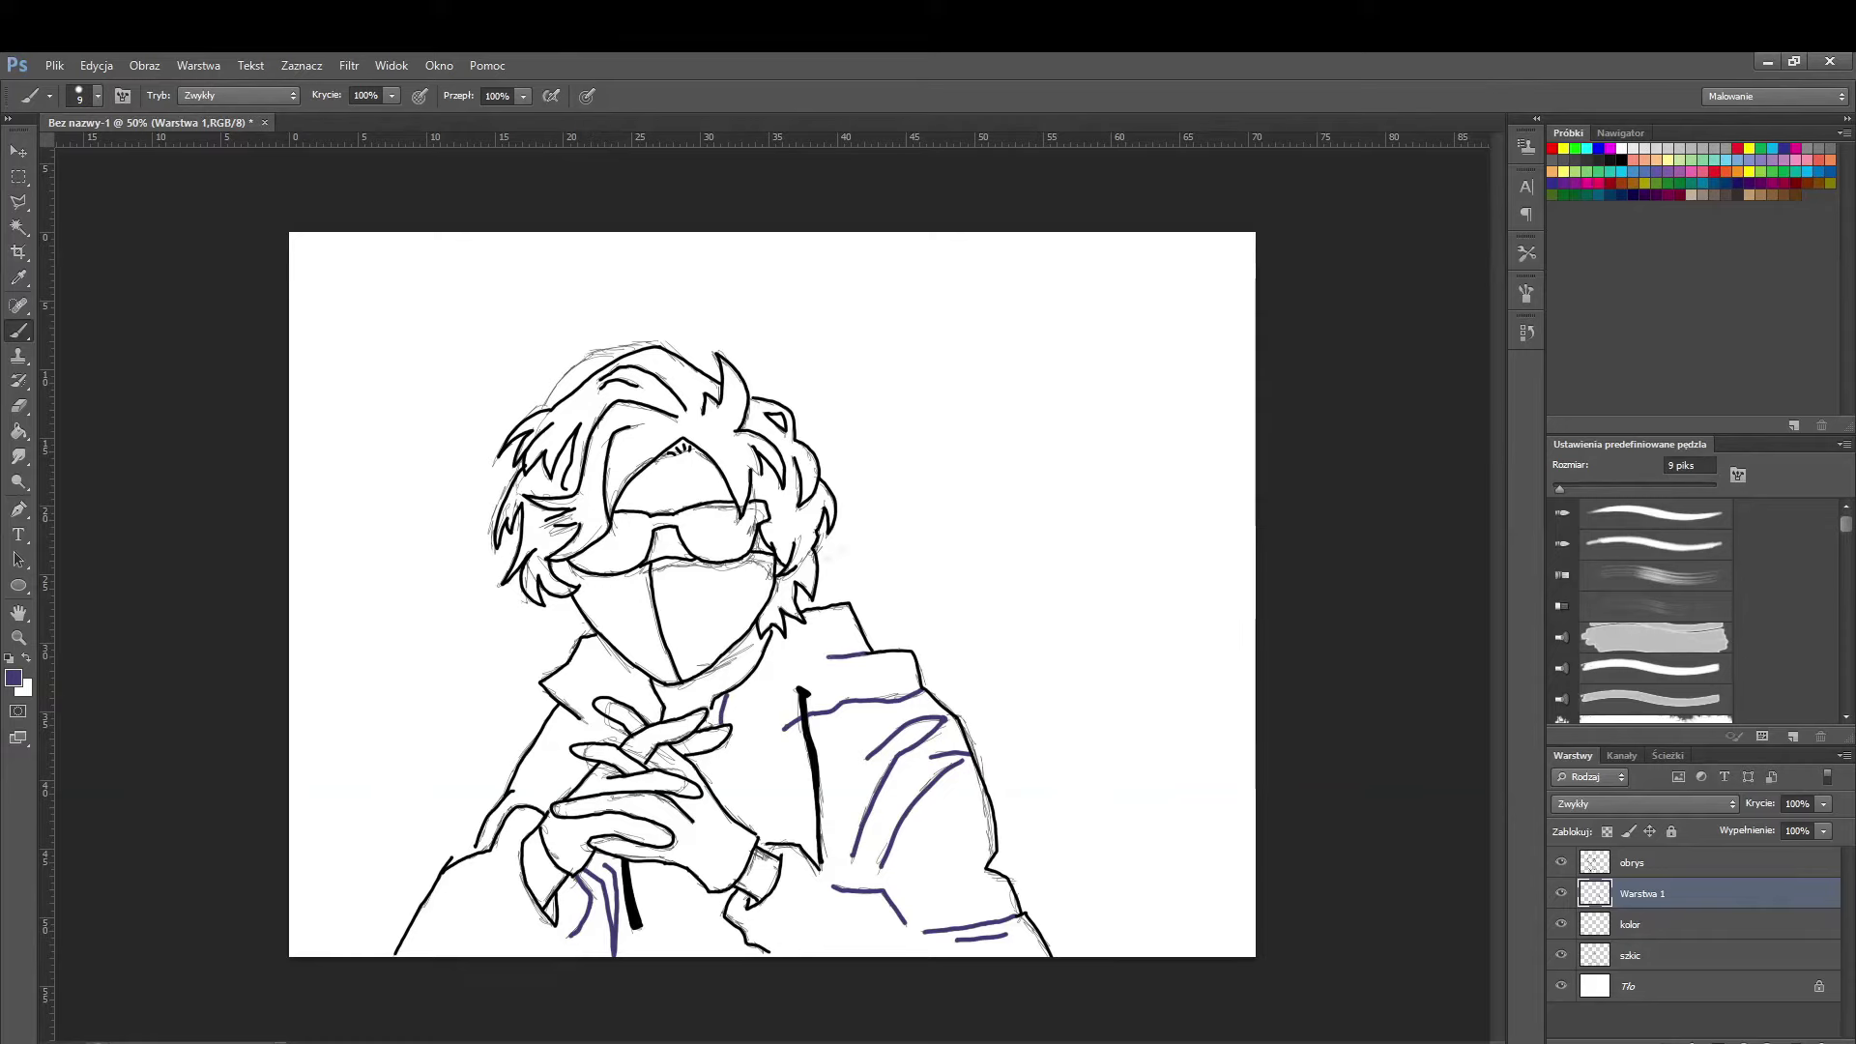
- Hide the szkic layer and set up a light purple brush with 59% opacity and 63% flow on the kolor layer
left_click(1560, 955)
left_click(1633, 924)
left_click(14, 677)
key("Escape")
left_click(14, 678)
key("Return")
key("b")
right_click(1145, 802)
left_click(14, 677)
key("Return")
left_click(96, 65)
key("Escape")
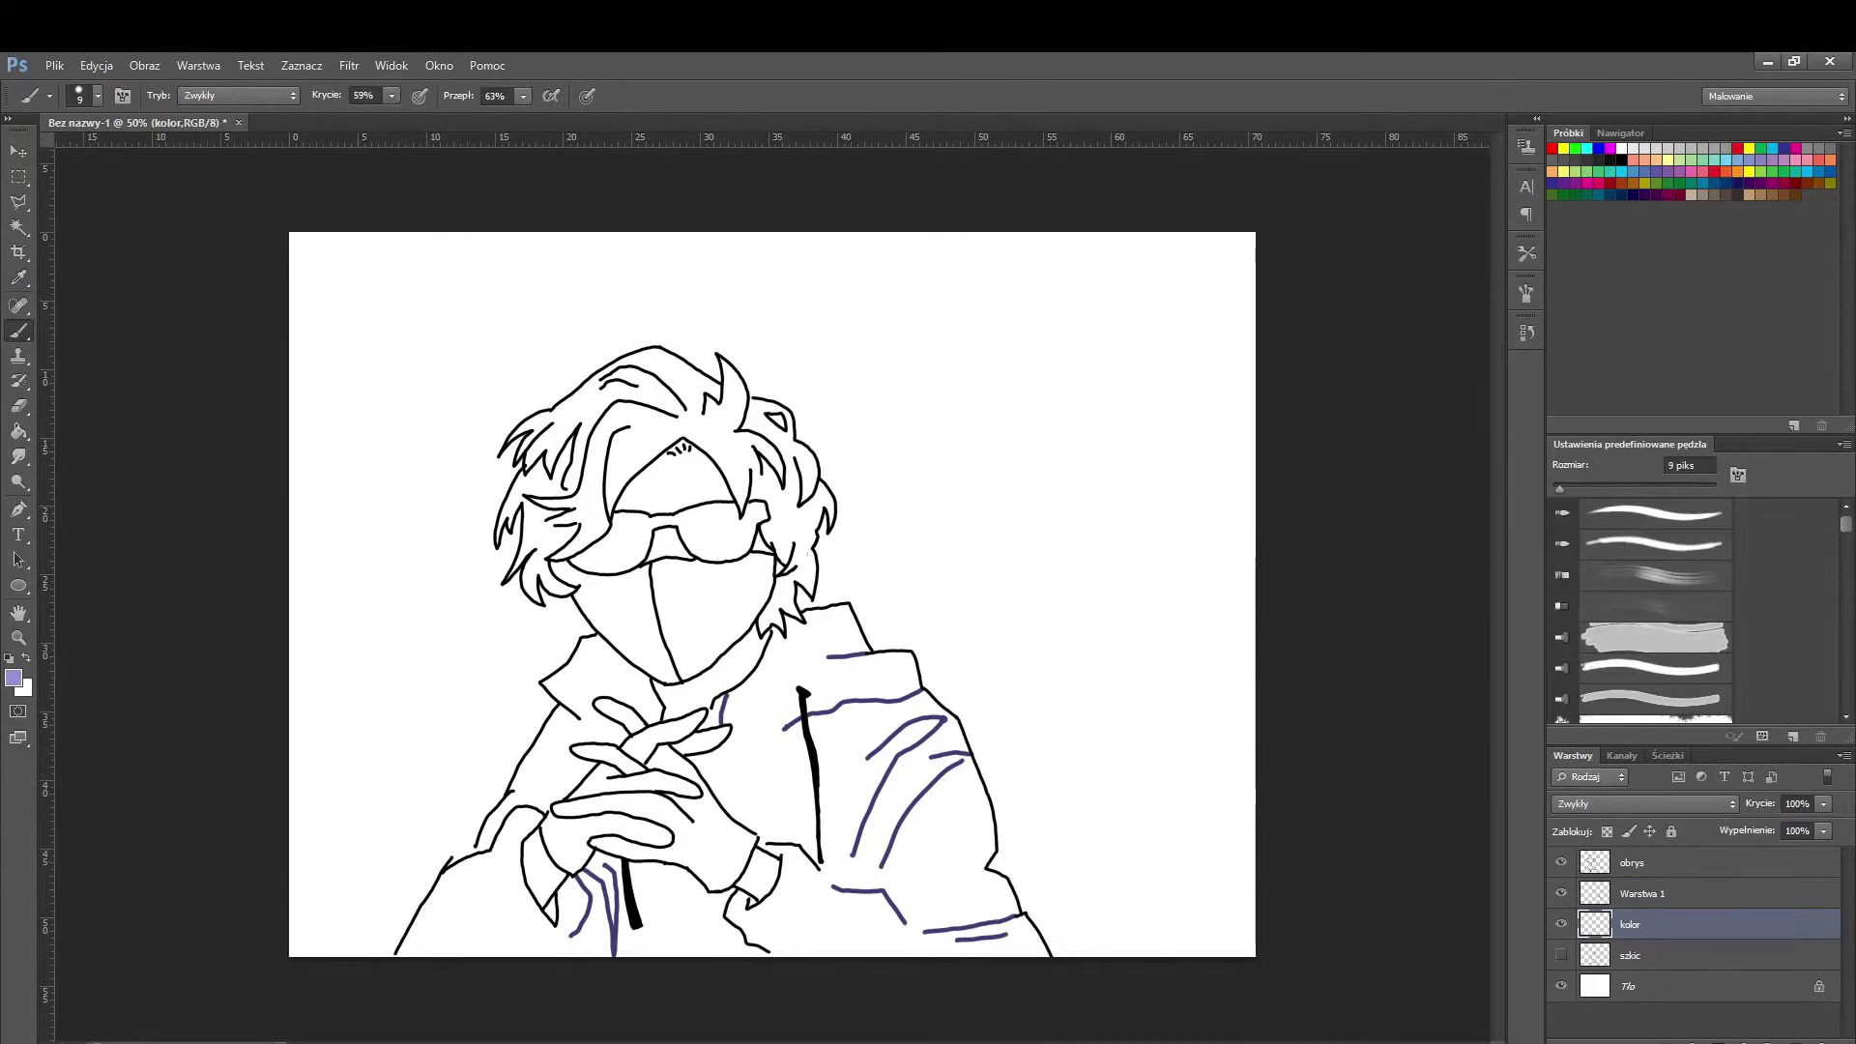
- Fill the jacket's body, sleeves and collar with a pale lavender base color
left_click(14, 677)
key("Return")
right_click(898, 750)
mouse_move(841, 658)
left_mouse_down()
mouse_move(928, 918)
mouse_move(956, 899)
left_mouse_up()
key("e")
key("b")
right_click(841, 676)
key("Return")
mouse_move(774, 677)
left_mouse_down()
mouse_move(754, 812)
mouse_move(870, 676)
mouse_move(1006, 918)
mouse_move(464, 889)
mouse_move(600, 677)
left_mouse_up()
left_click_drag(590, 768, 676, 812)
- Shade the left sleeve and the area below its cuff with a slightly darker lavender using a 26 px brush
right_click(928, 779, "alt+shift")
left_click_drag(425, 914, 454, 953)
right_click(502, 802)
key("Return")
left_click_drag(531, 759, 556, 803)
left_click_drag(580, 885, 547, 955)
- Shade the right cuff, sleeve folds, collar and lower front of the jacket in the same lavender
left_click_drag(735, 955, 802, 904)
left_click_drag(768, 845, 827, 914)
left_click(814, 743)
mouse_move(901, 837)
left_mouse_down()
mouse_move(952, 923)
mouse_move(894, 953)
left_mouse_up()
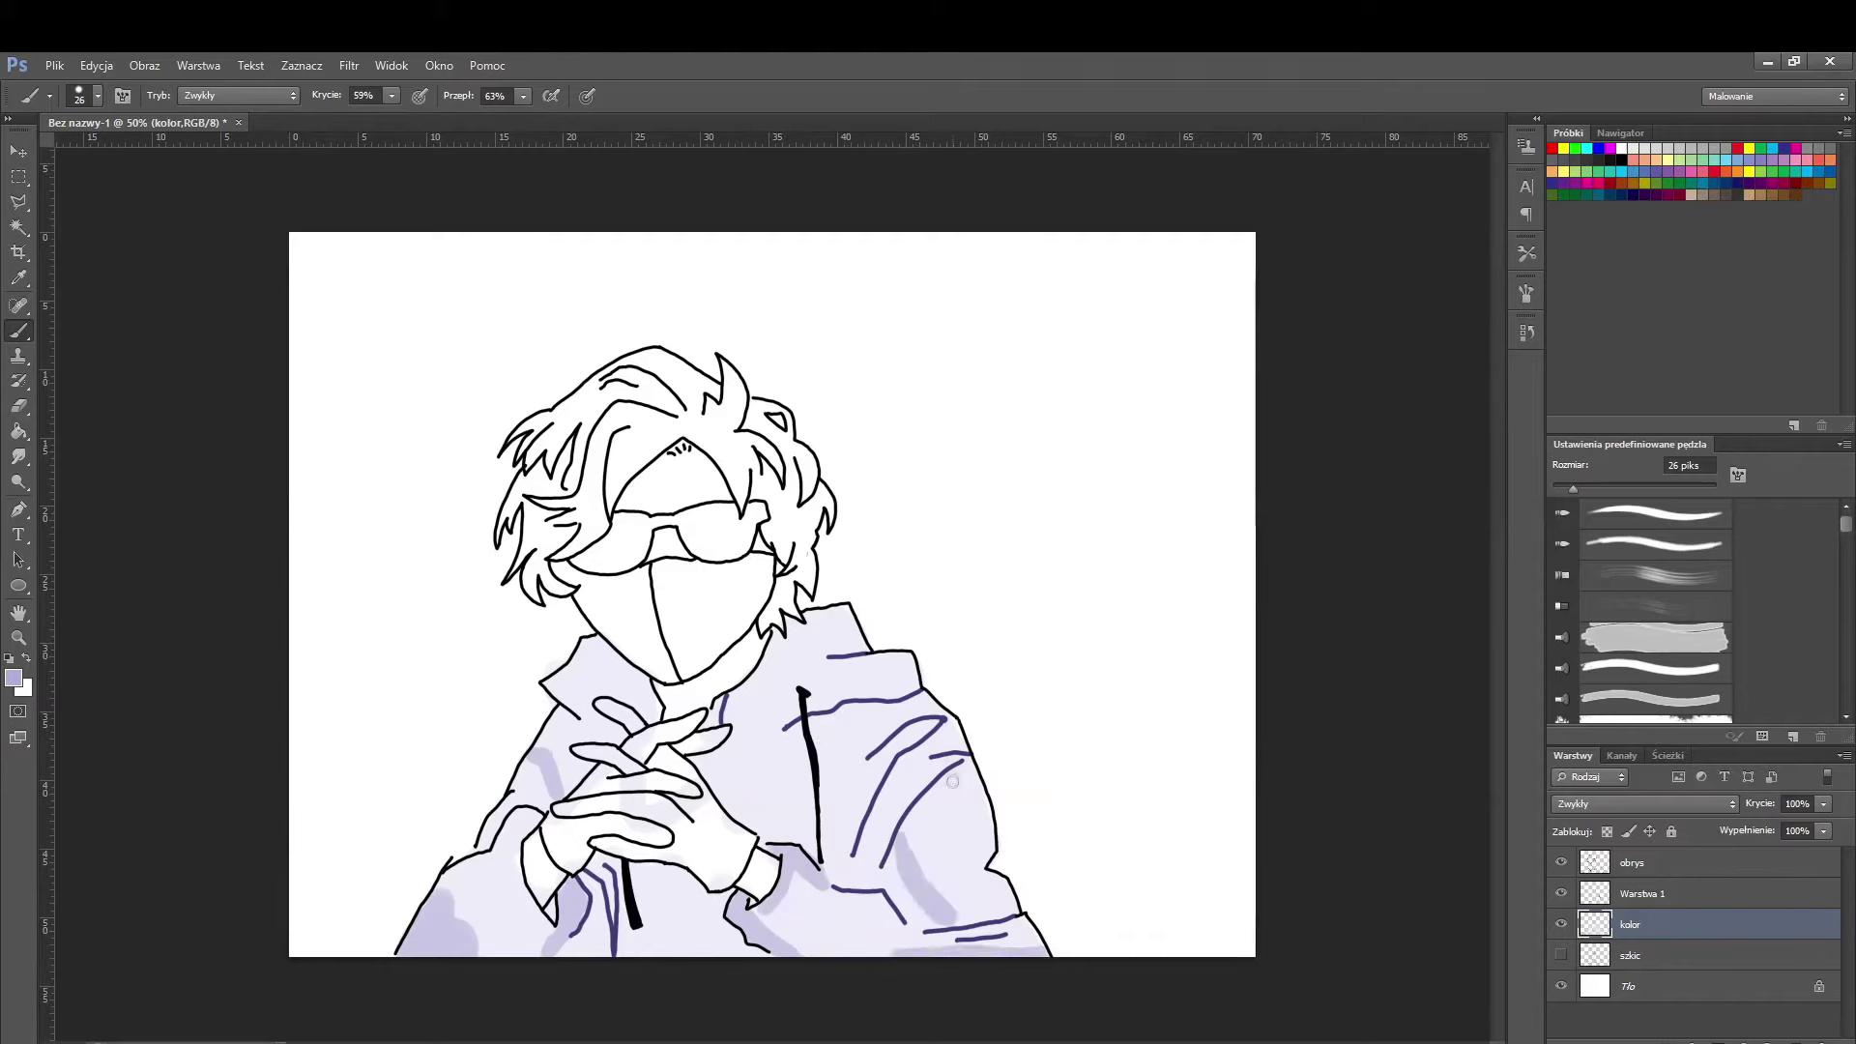
left_click_drag(967, 762, 932, 858)
left_click_drag(918, 667, 855, 696)
mouse_move(832, 618)
left_mouse_down()
mouse_move(759, 681)
mouse_move(547, 682)
left_mouse_up()
mouse_move(720, 904)
left_mouse_down()
mouse_move(642, 870)
mouse_move(580, 952)
left_mouse_up()
- Paint deeper purple shadows around the right cuff and along the right sleeve and chest folds
left_click(788, 624)
key("Return")
key("b")
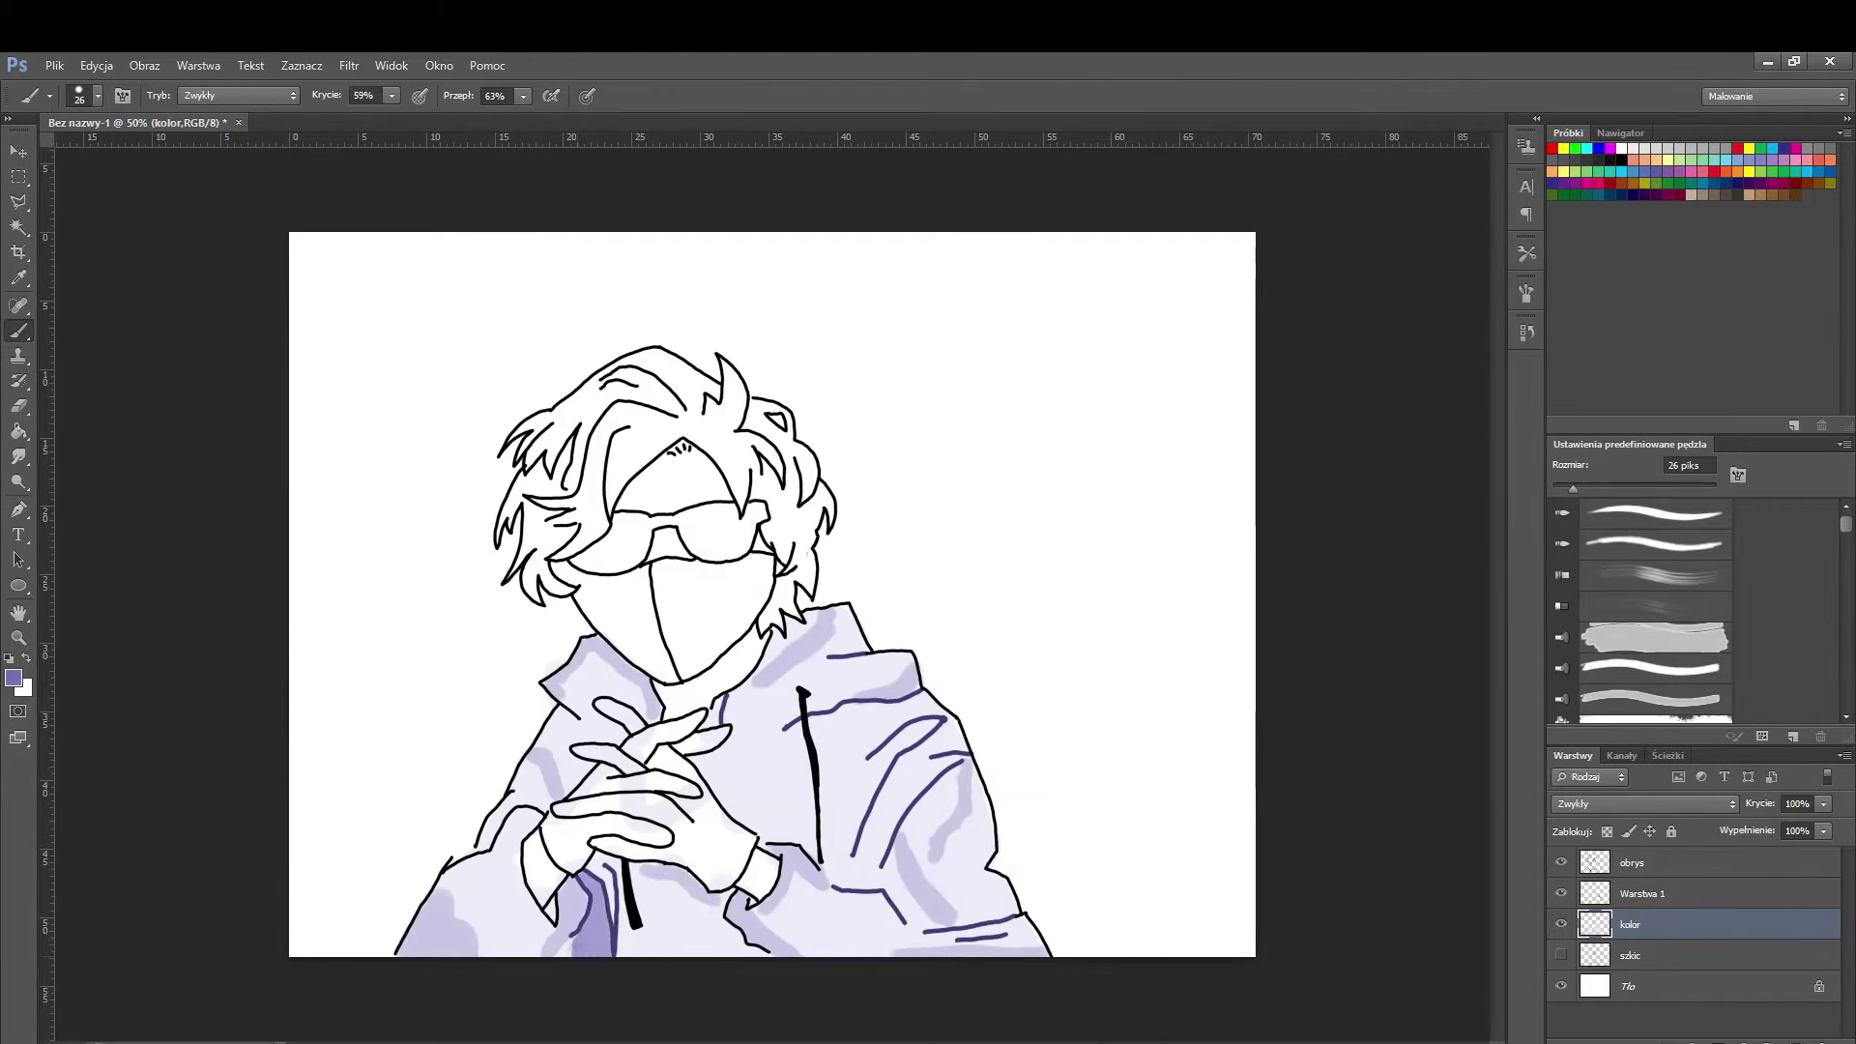
mouse_move(707, 912)
left_mouse_down()
mouse_move(764, 947)
mouse_move(866, 909)
mouse_move(773, 855)
left_mouse_up()
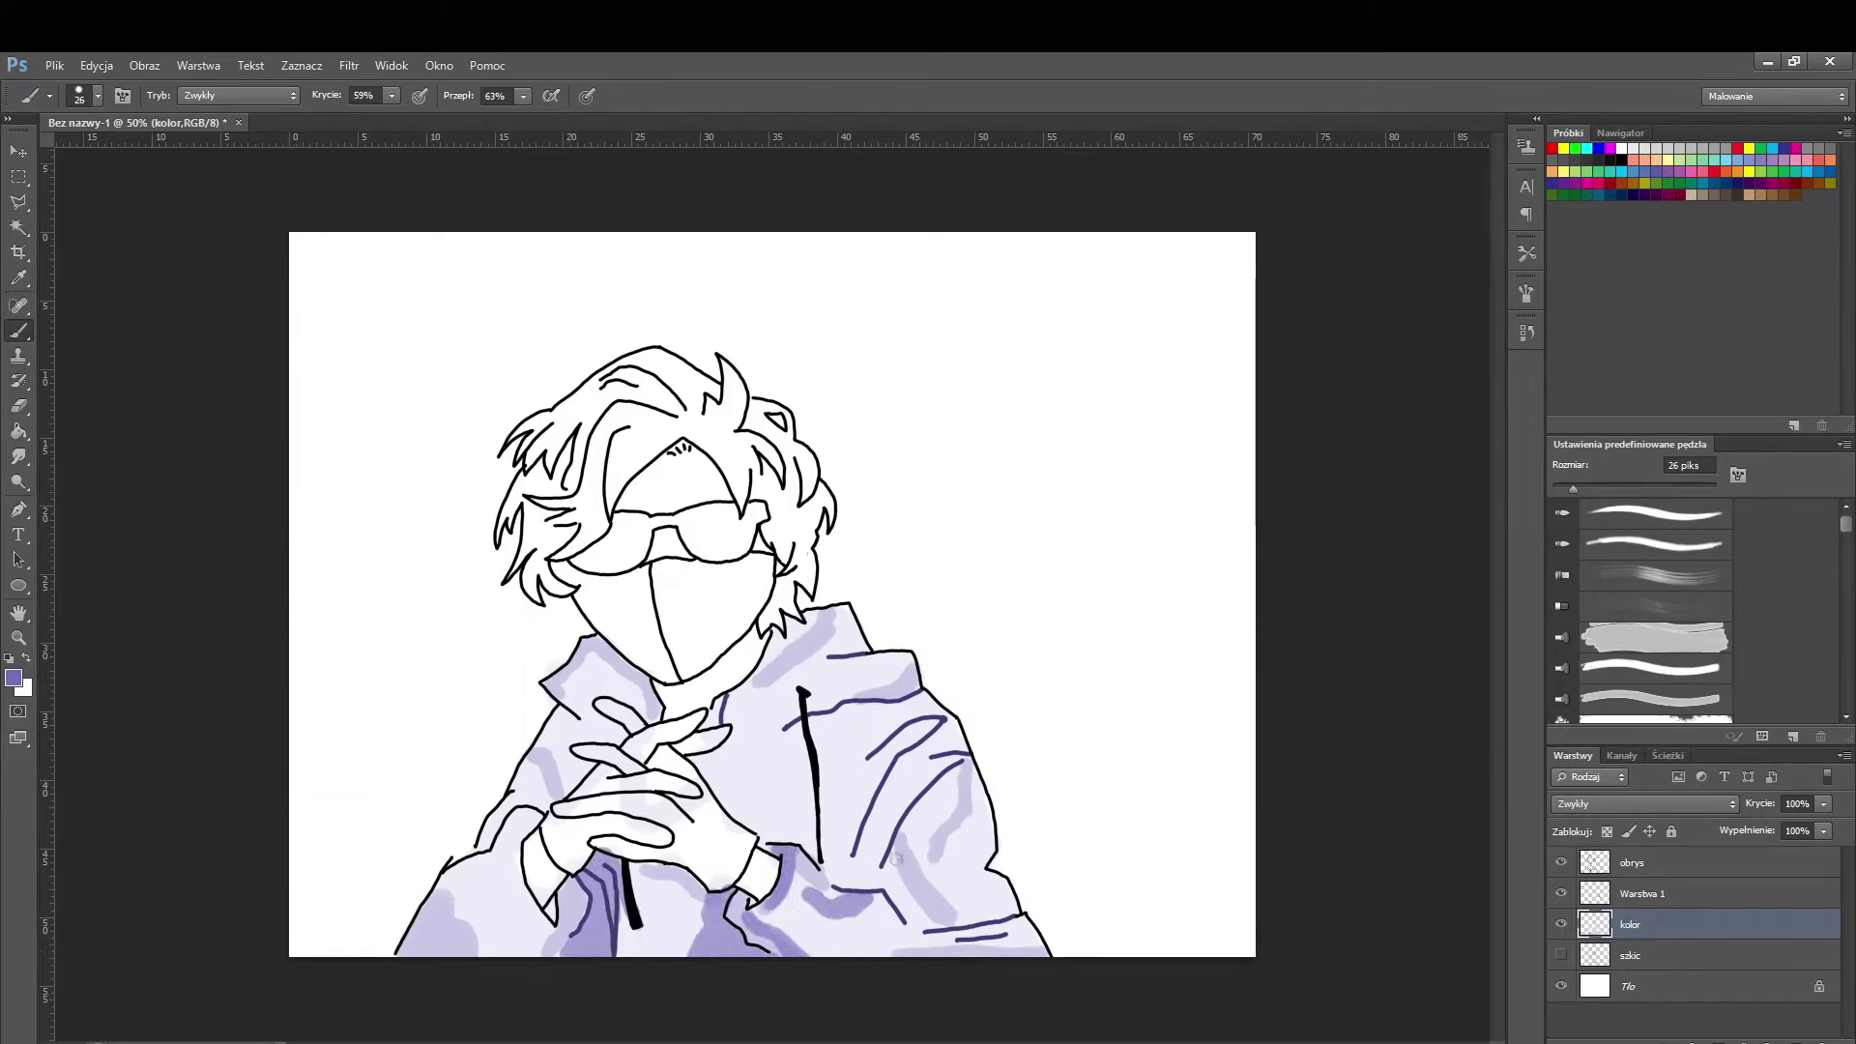
left_click_drag(897, 858, 961, 923)
left_click_drag(953, 745, 909, 802)
left_click_drag(947, 710, 885, 754)
left_click_drag(793, 737, 811, 725)
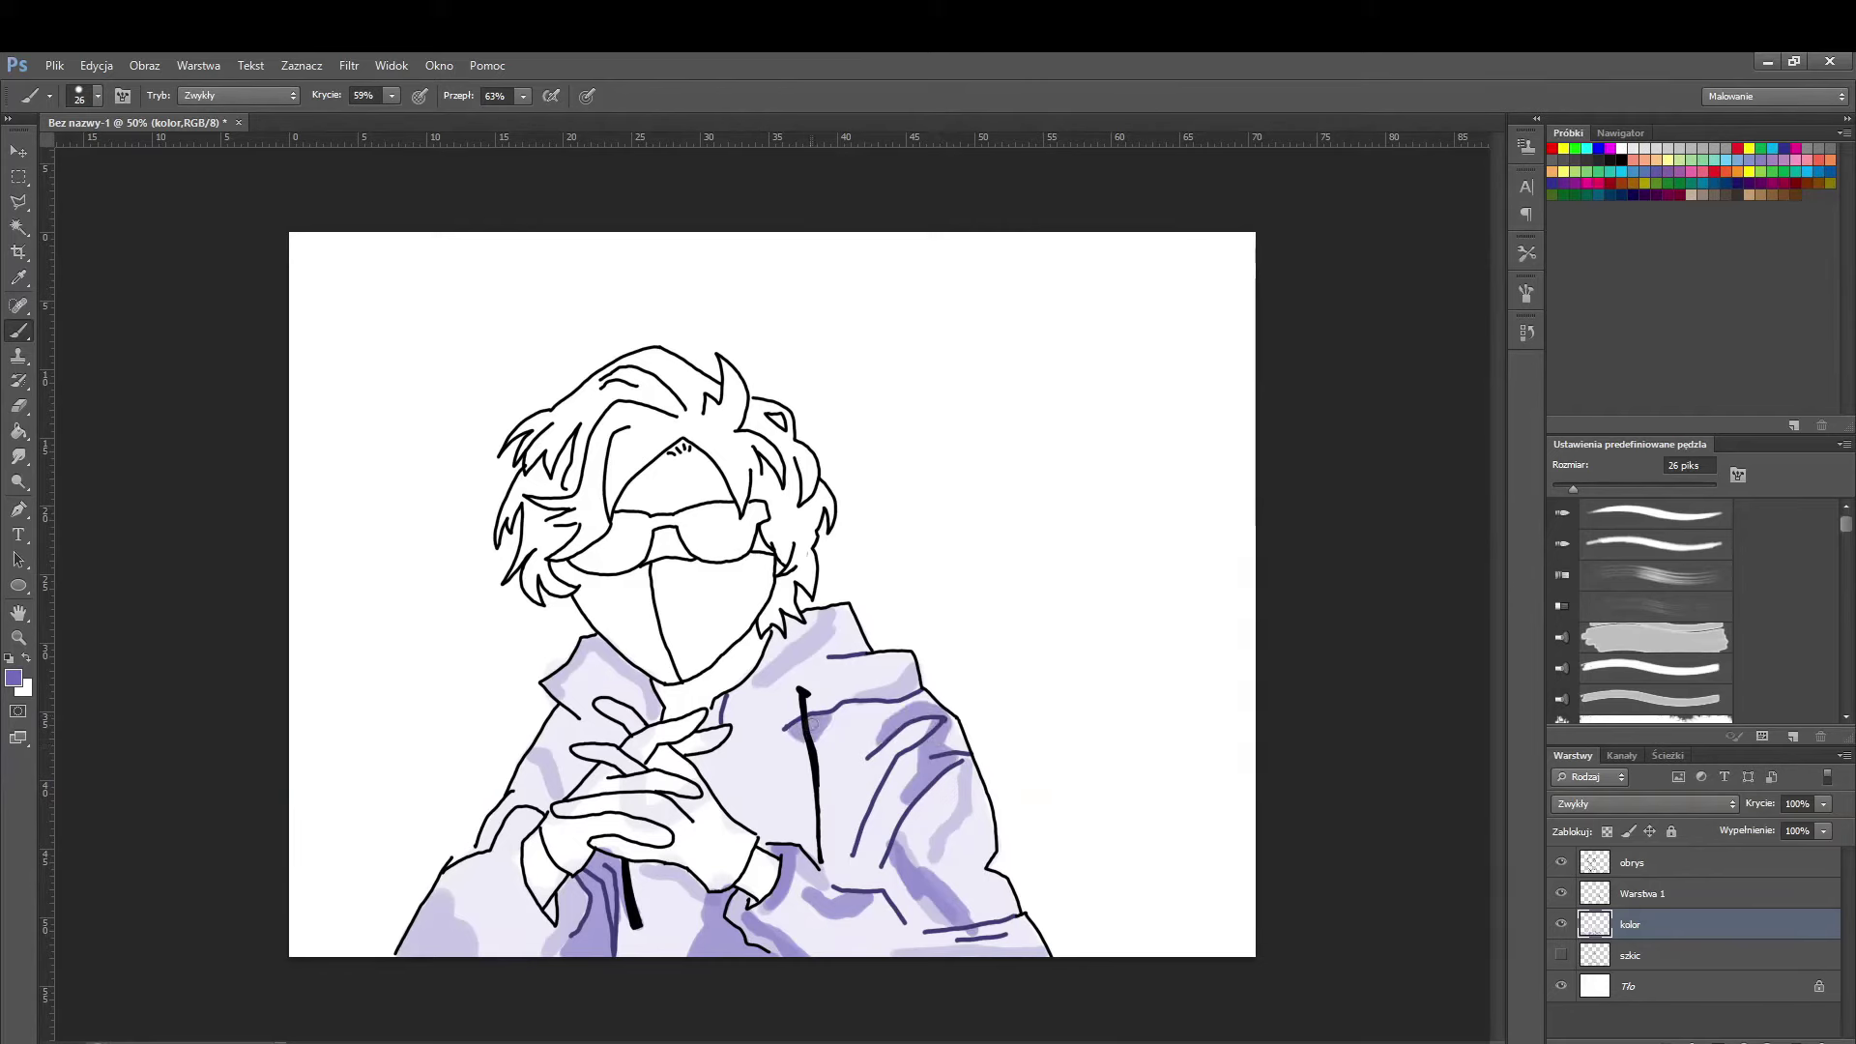
- Paint deeper purple shadows on both sides of the collar and down the left sleeve
left_click_drag(836, 611, 773, 691)
left_click_drag(658, 681, 551, 739)
left_click_drag(657, 638, 590, 704)
left_click_drag(575, 739, 430, 904)
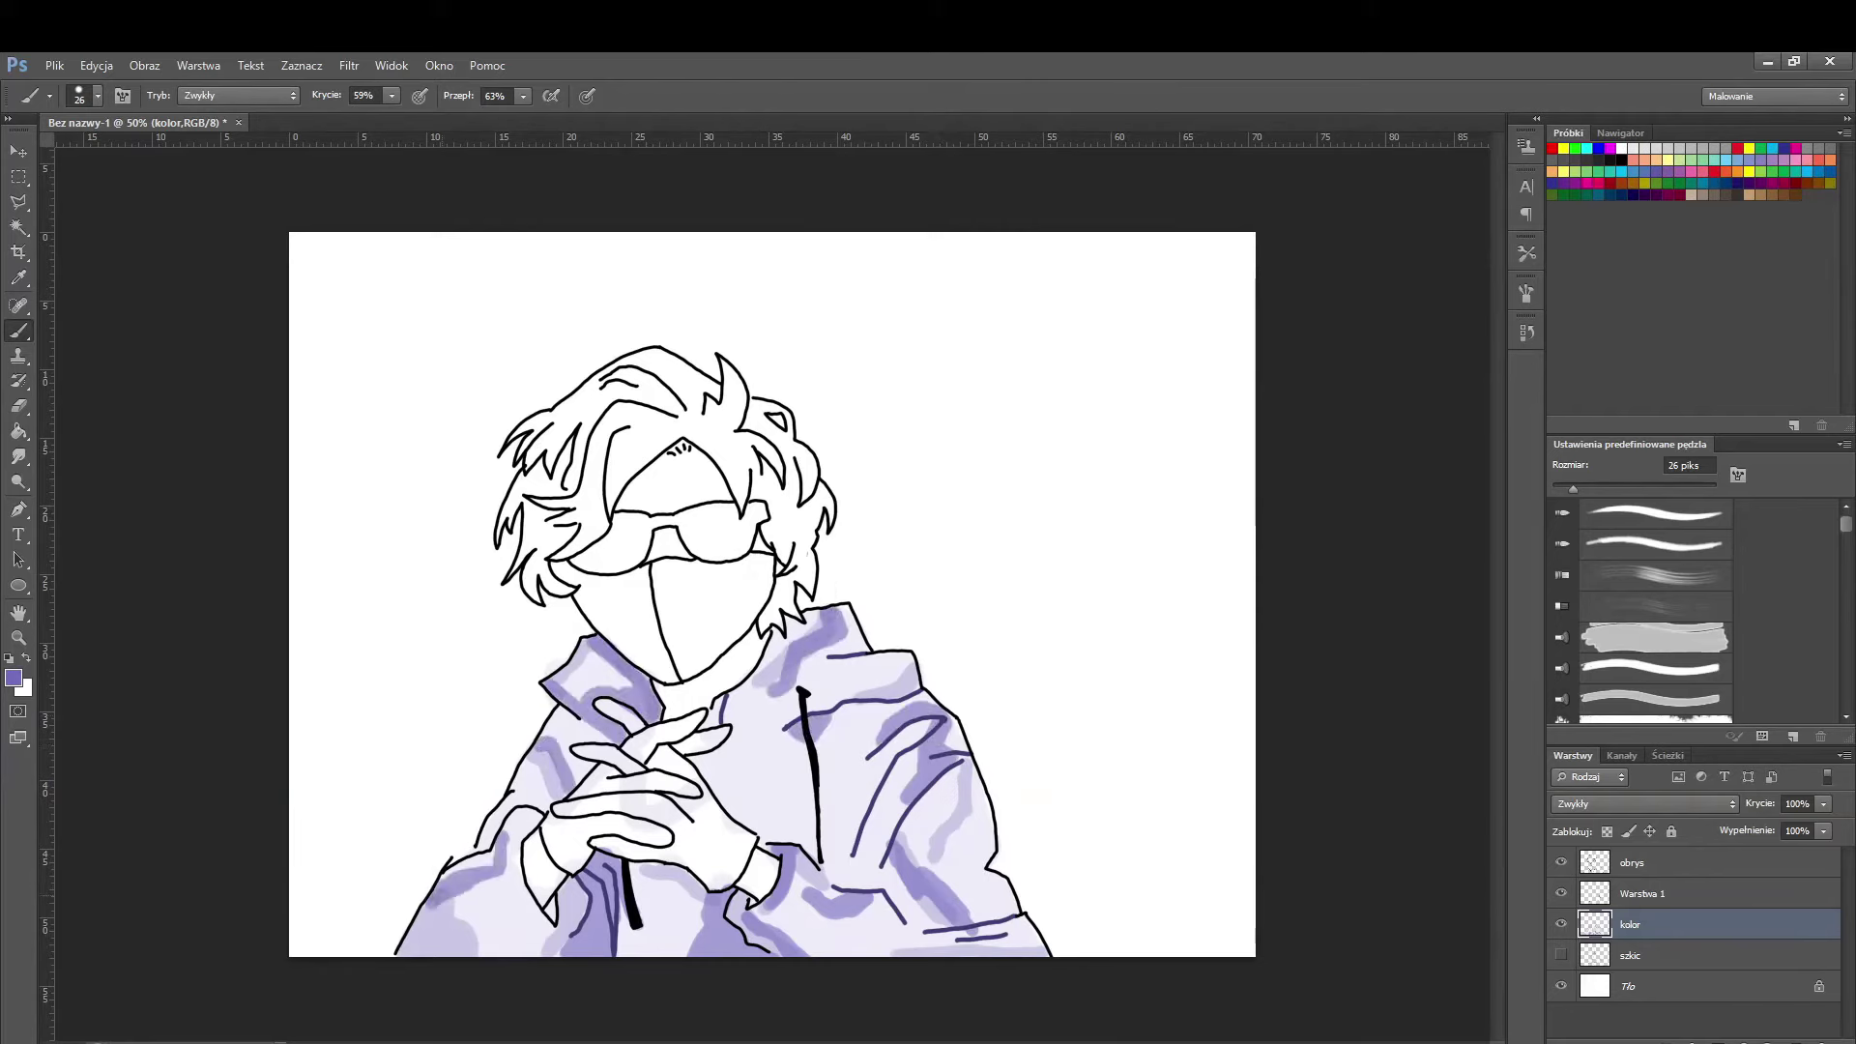
- With a 15 px brush, paint light grey tints over the jacket's chest, left sleeve, lower front and collar
key("i")
left_click(14, 678)
key("Return")
key("b")
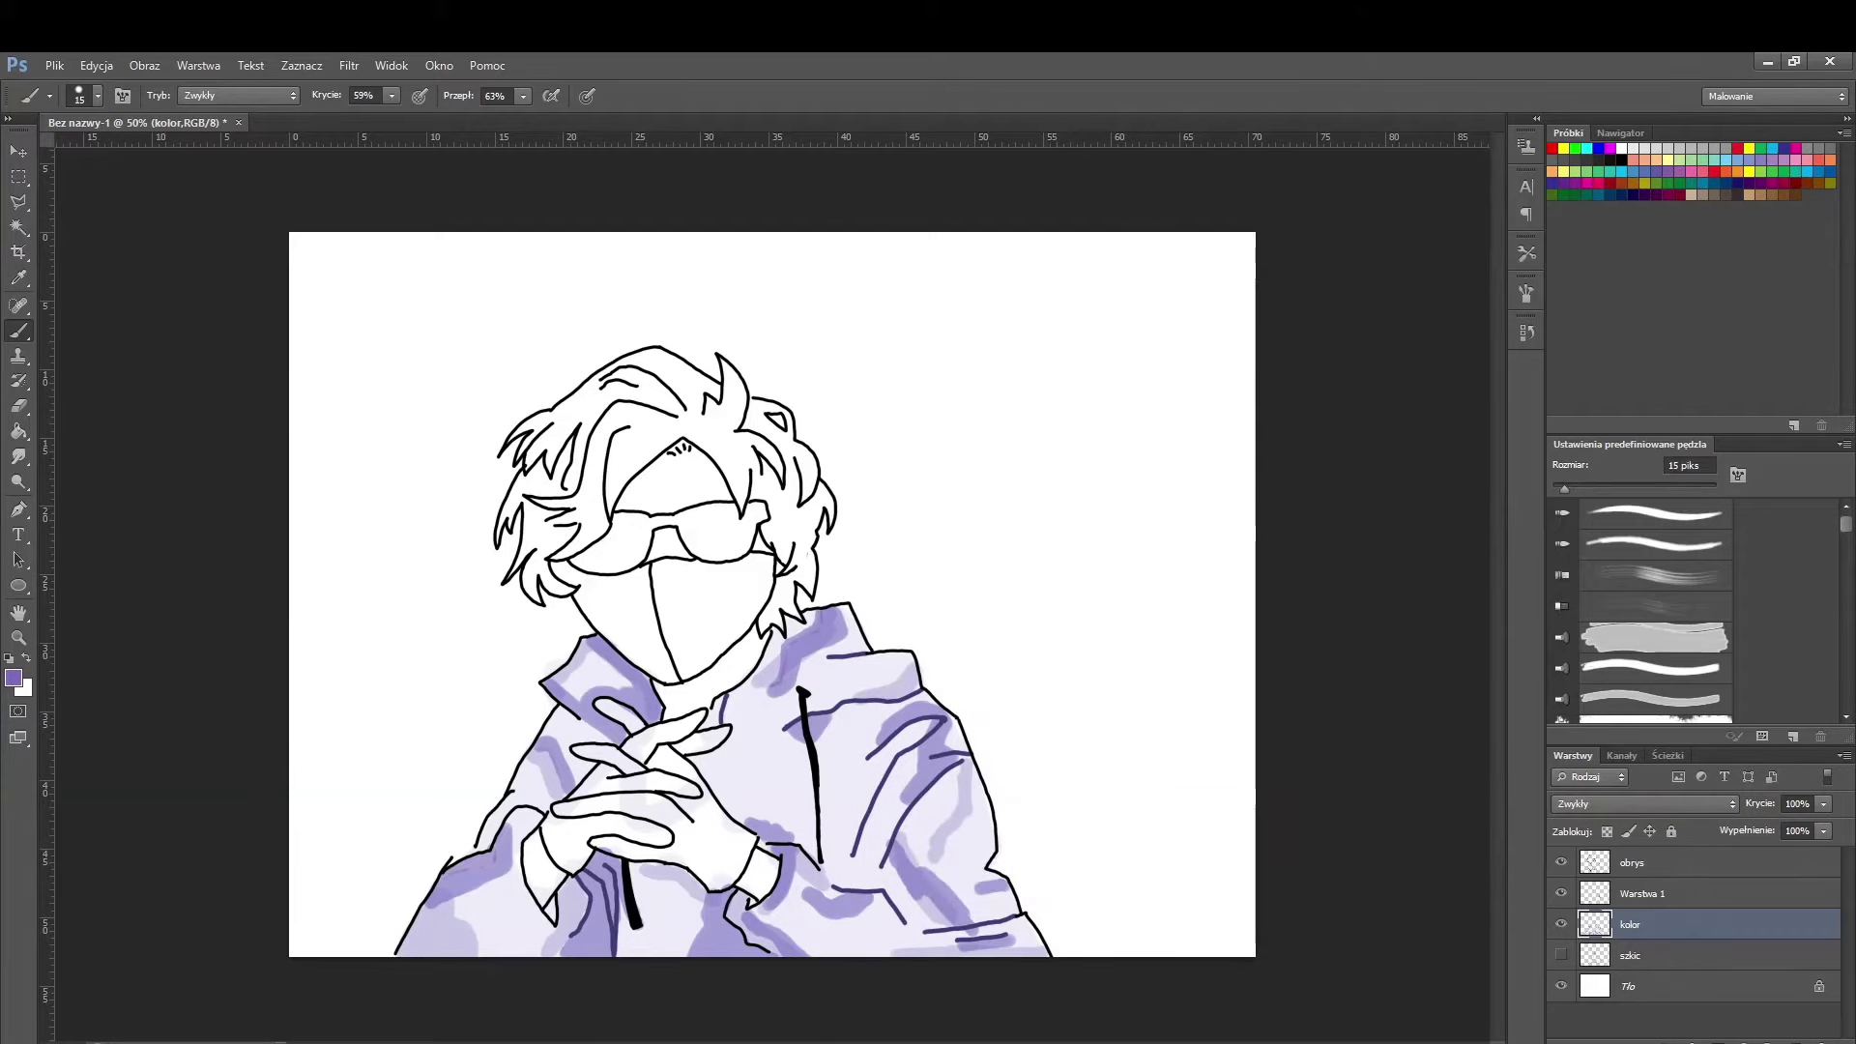
left_click(14, 678)
key("Return")
mouse_move(773, 778)
left_mouse_down()
mouse_move(735, 739)
mouse_move(928, 706)
left_mouse_up()
left_click_drag(527, 841, 452, 894)
mouse_move(763, 952)
left_mouse_down()
mouse_move(803, 913)
mouse_move(676, 909)
mouse_move(629, 938)
left_mouse_up()
mouse_move(752, 817)
left_mouse_down()
mouse_move(695, 762)
mouse_move(745, 804)
left_mouse_up()
left_click_drag(908, 665, 727, 704)
- Paint pale beige-grey strokes on the left sleeve, the right sleeve folds and the upper chest
left_click(14, 678)
key("Return")
left_click_drag(454, 875, 497, 947)
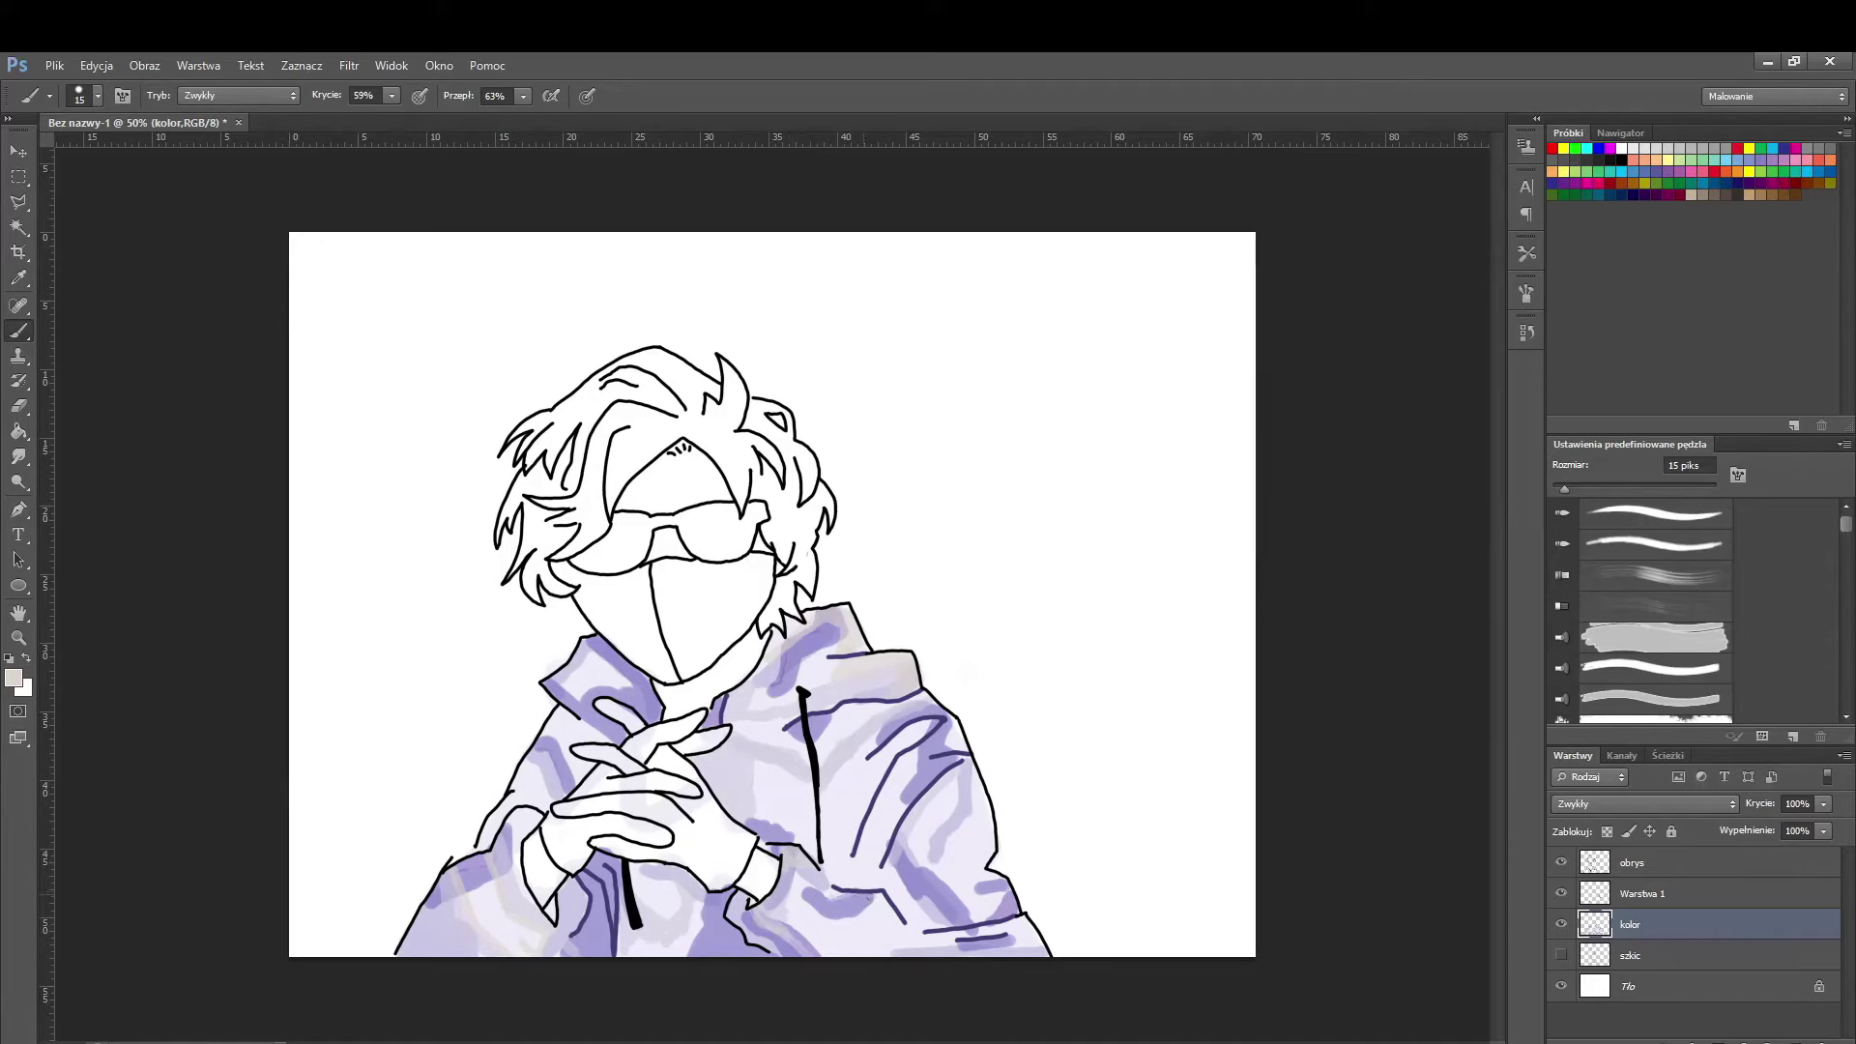
left_click_drag(925, 781, 961, 856)
left_click_drag(914, 718, 765, 778)
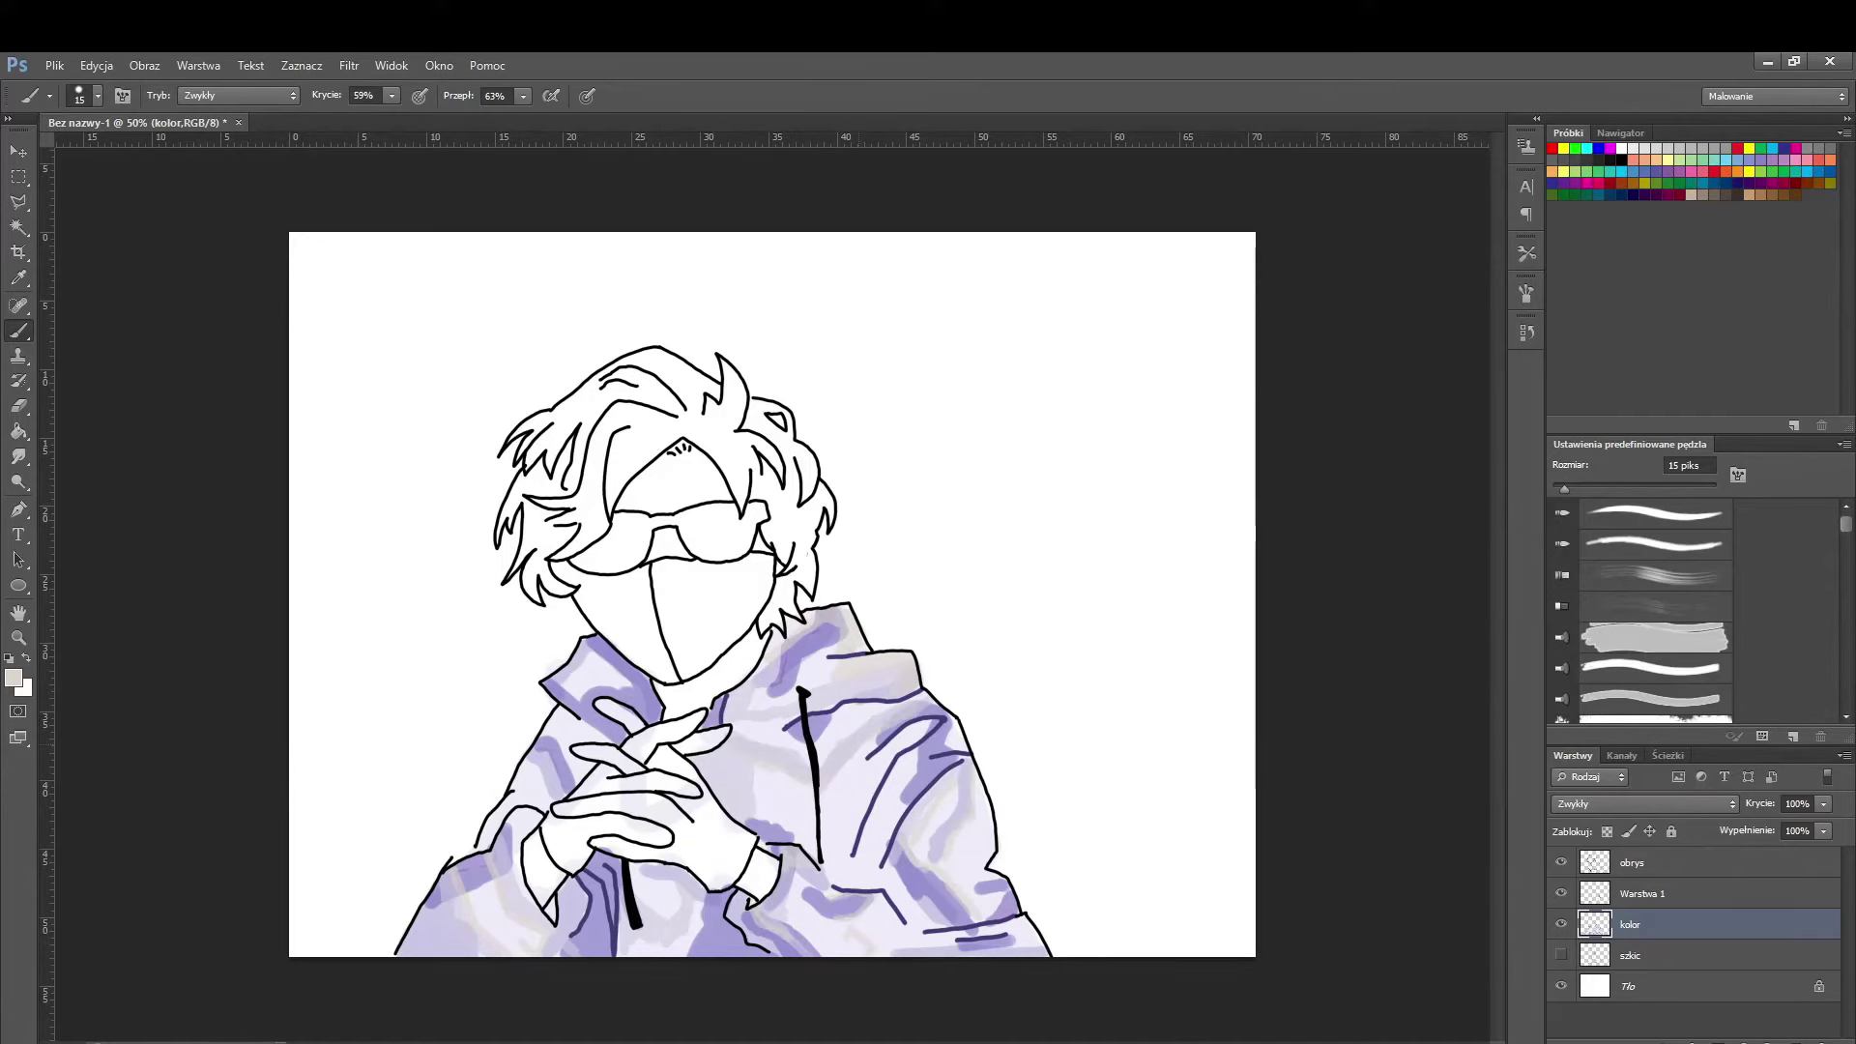
- Blend the jacket's colors on the sleeves, front and collar with a 189 px Smudge tool at 44% strength
key("r")
right_click(589, 801)
key("Escape")
left_click_drag(462, 939, 643, 633)
left_click_drag(744, 839, 696, 764)
left_click_drag(845, 744, 831, 623)
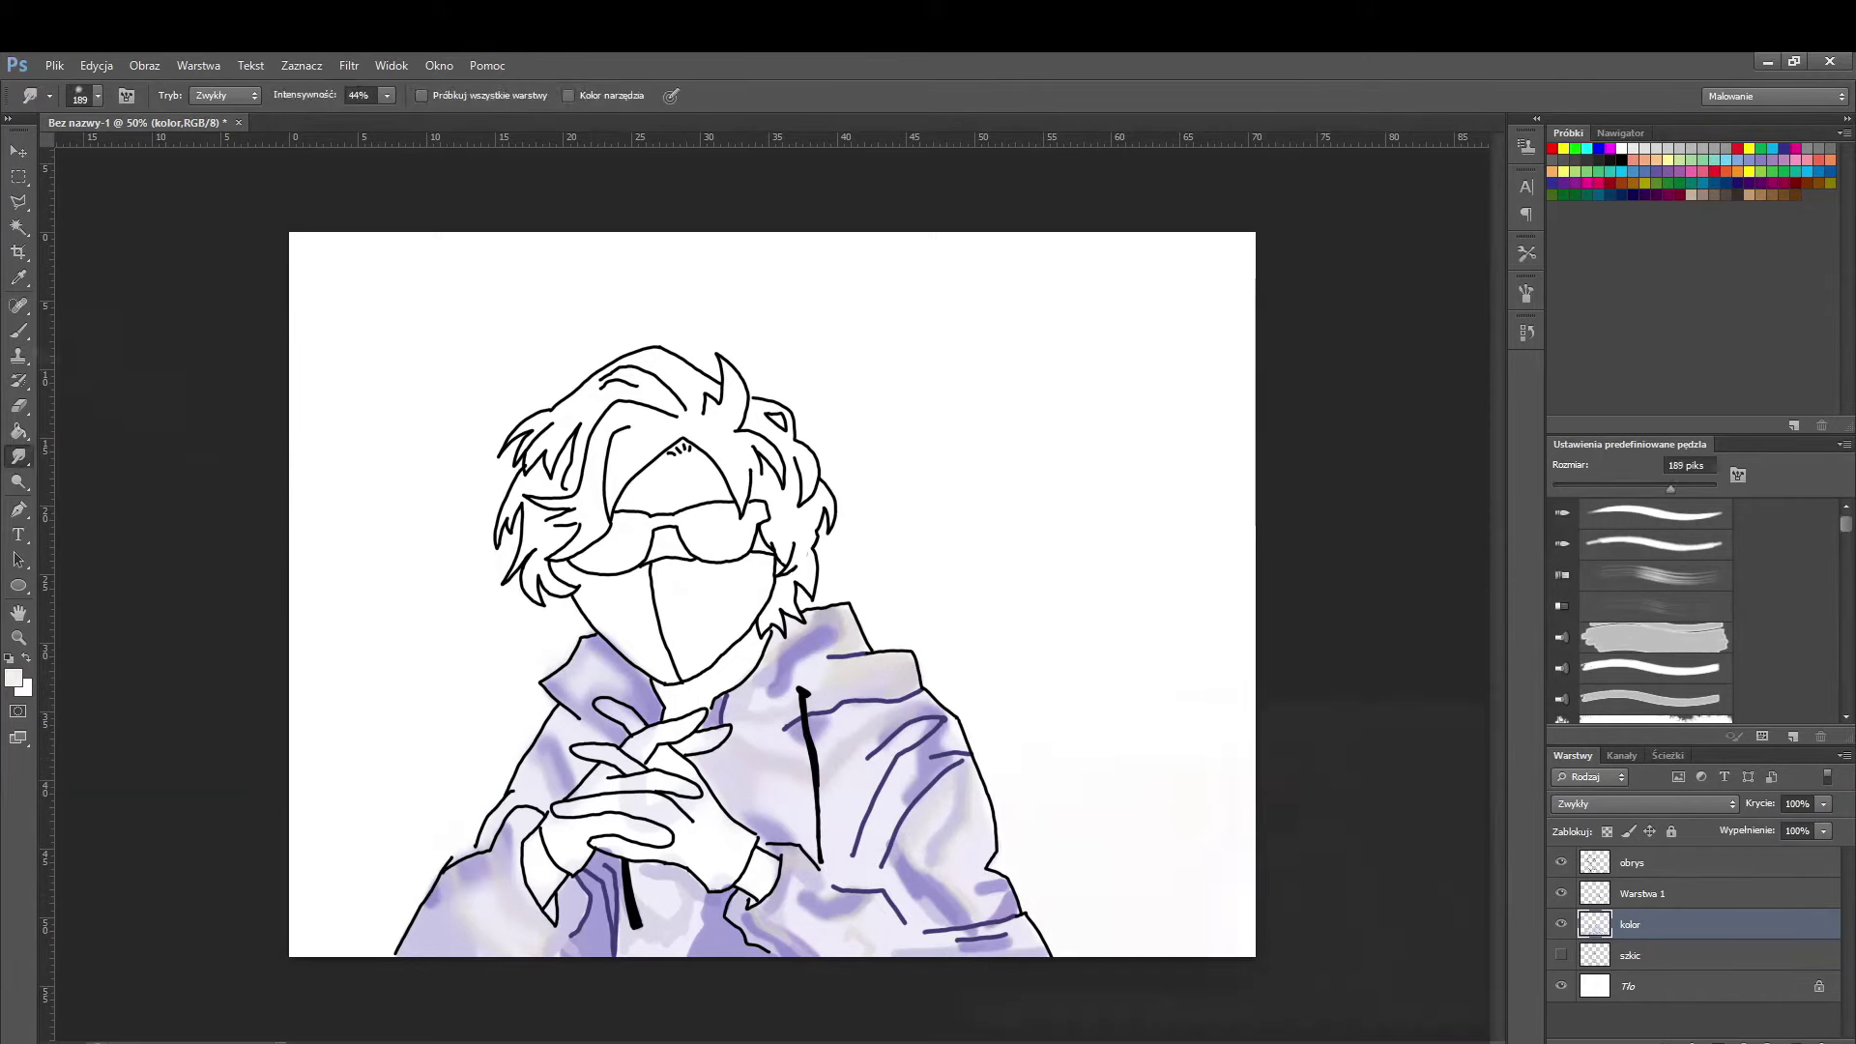
- Add pale blue highlights to the jacket with the 15 px brush and blend them with the Smudge tool
key("b")
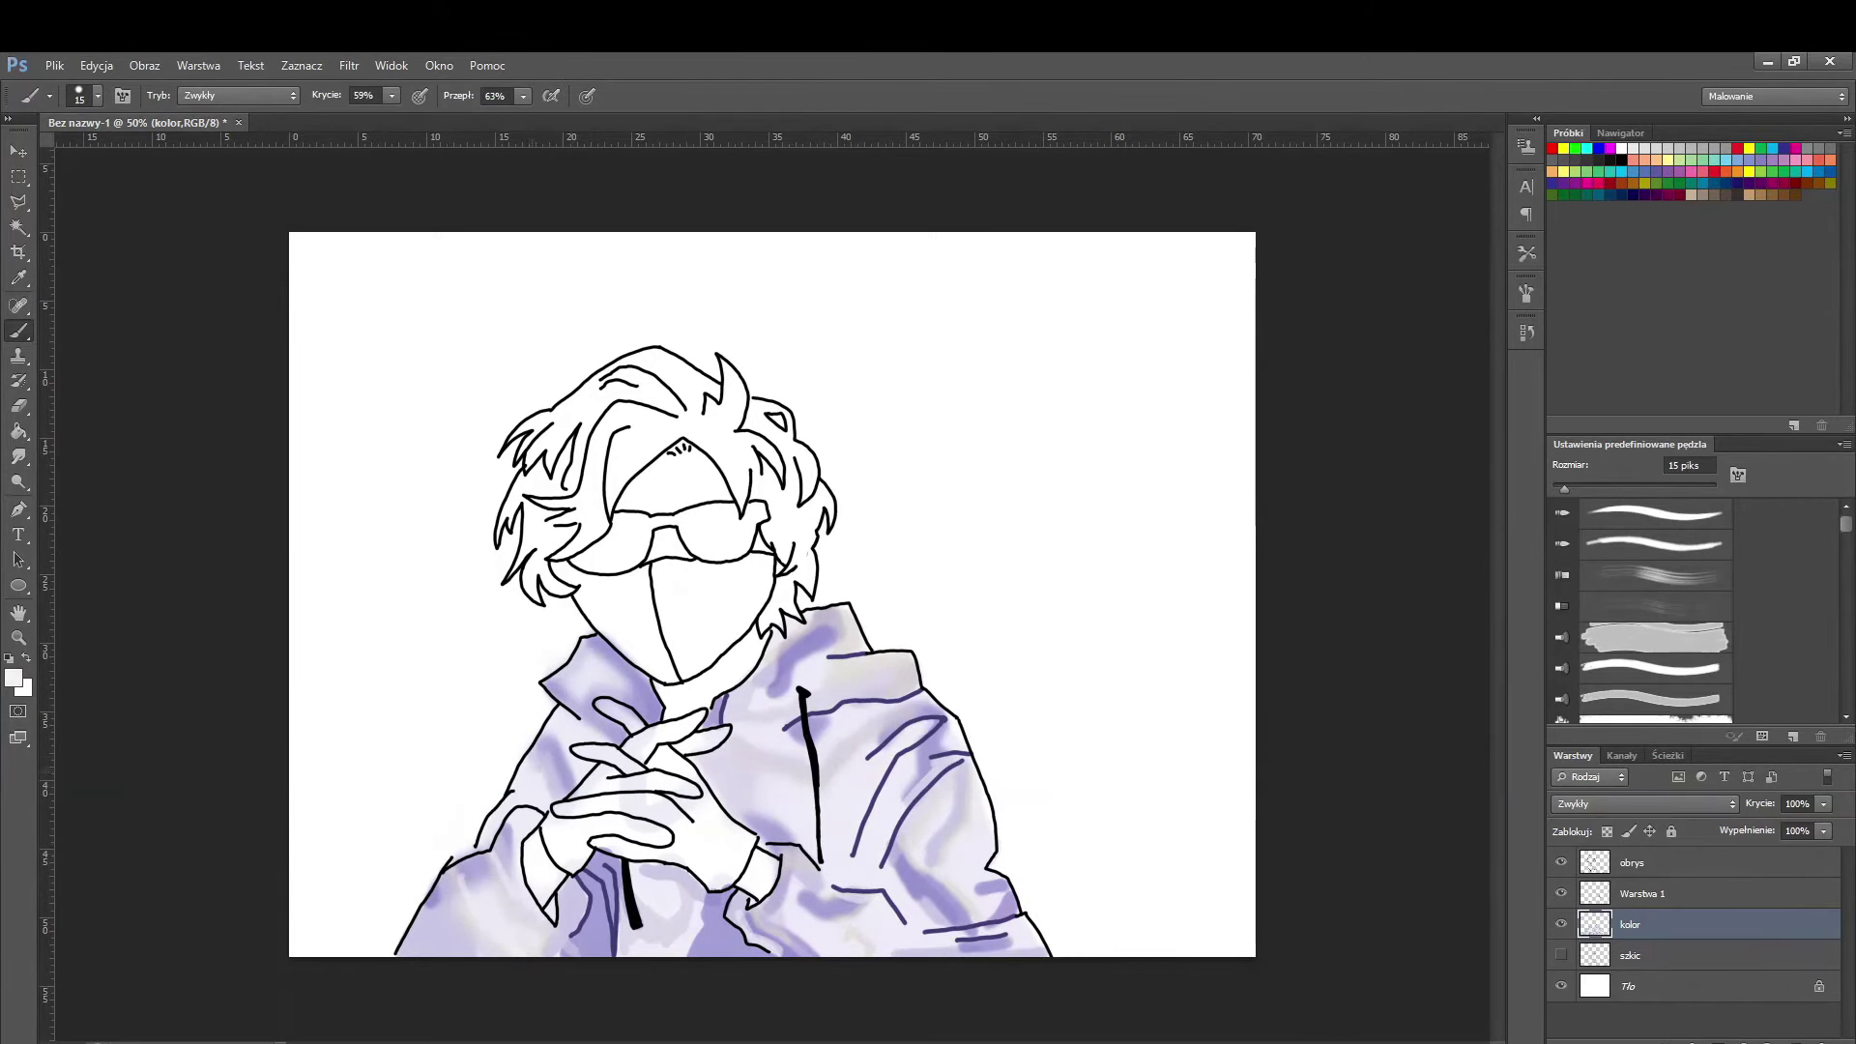
left_click(14, 677)
left_click(1421, 734)
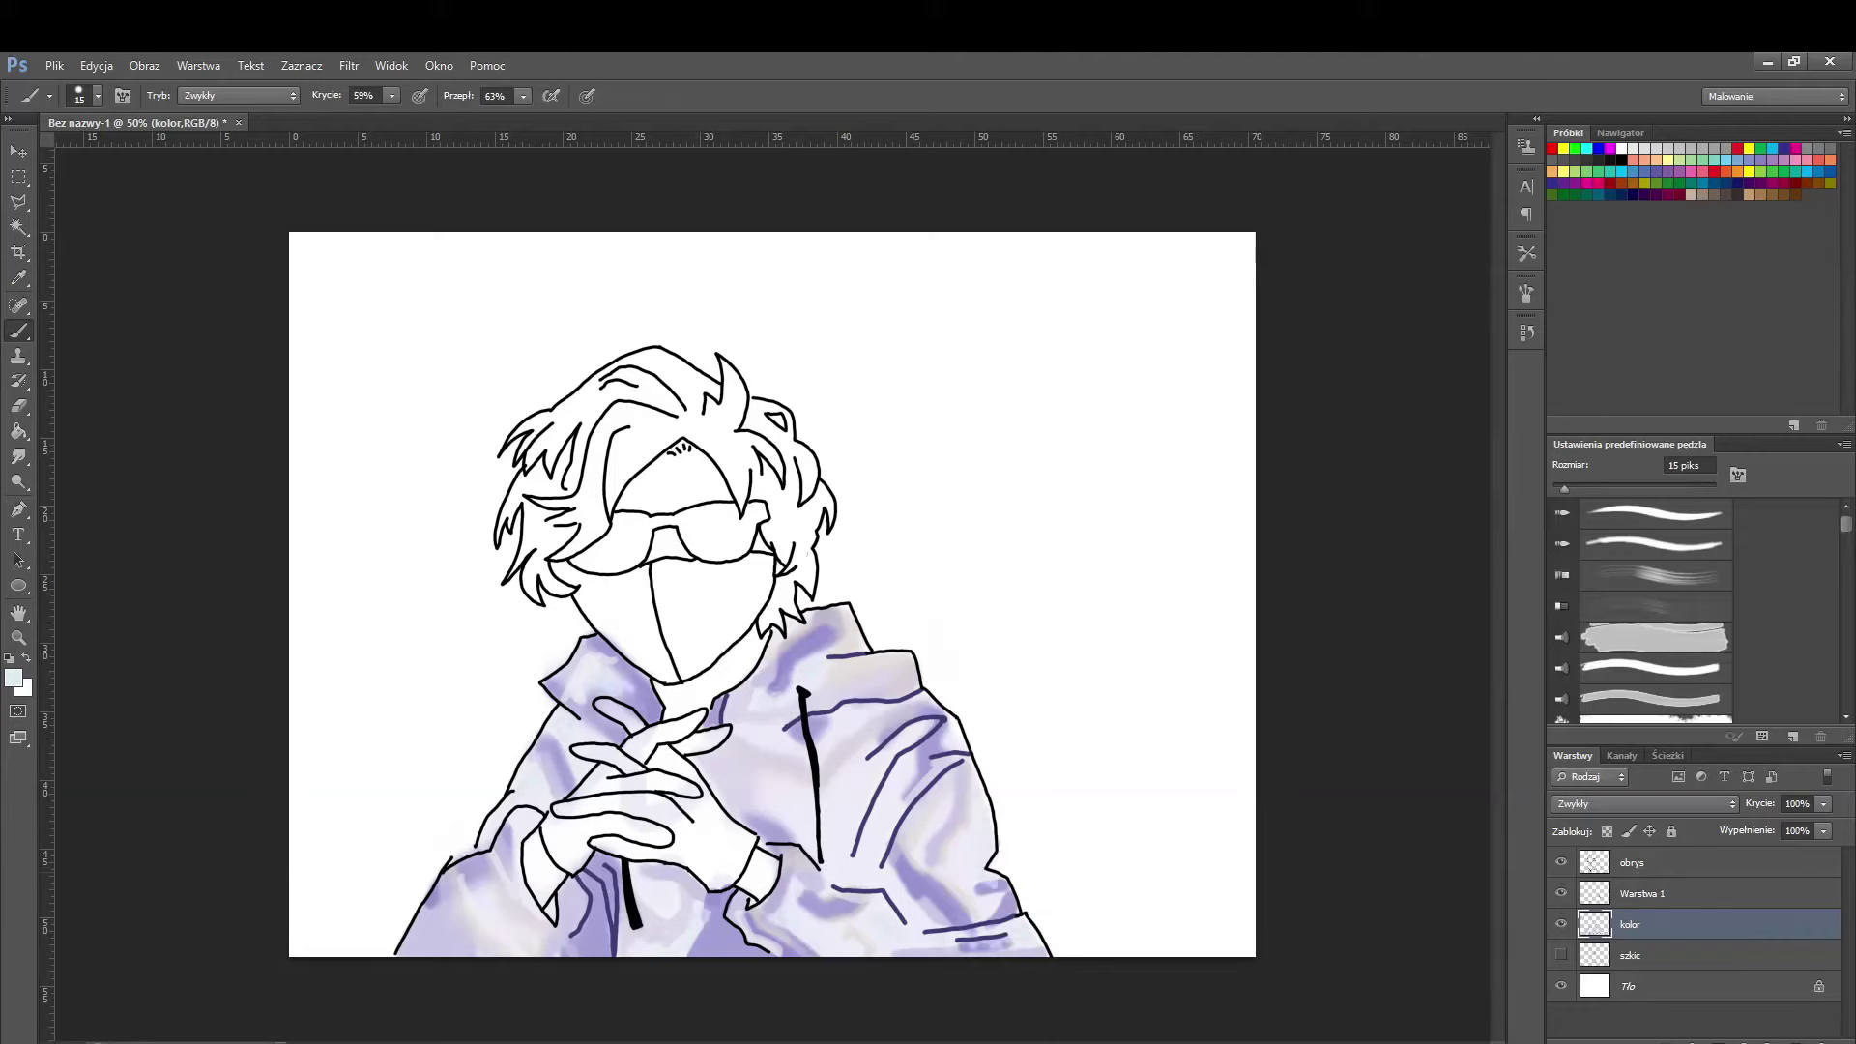
key("r")
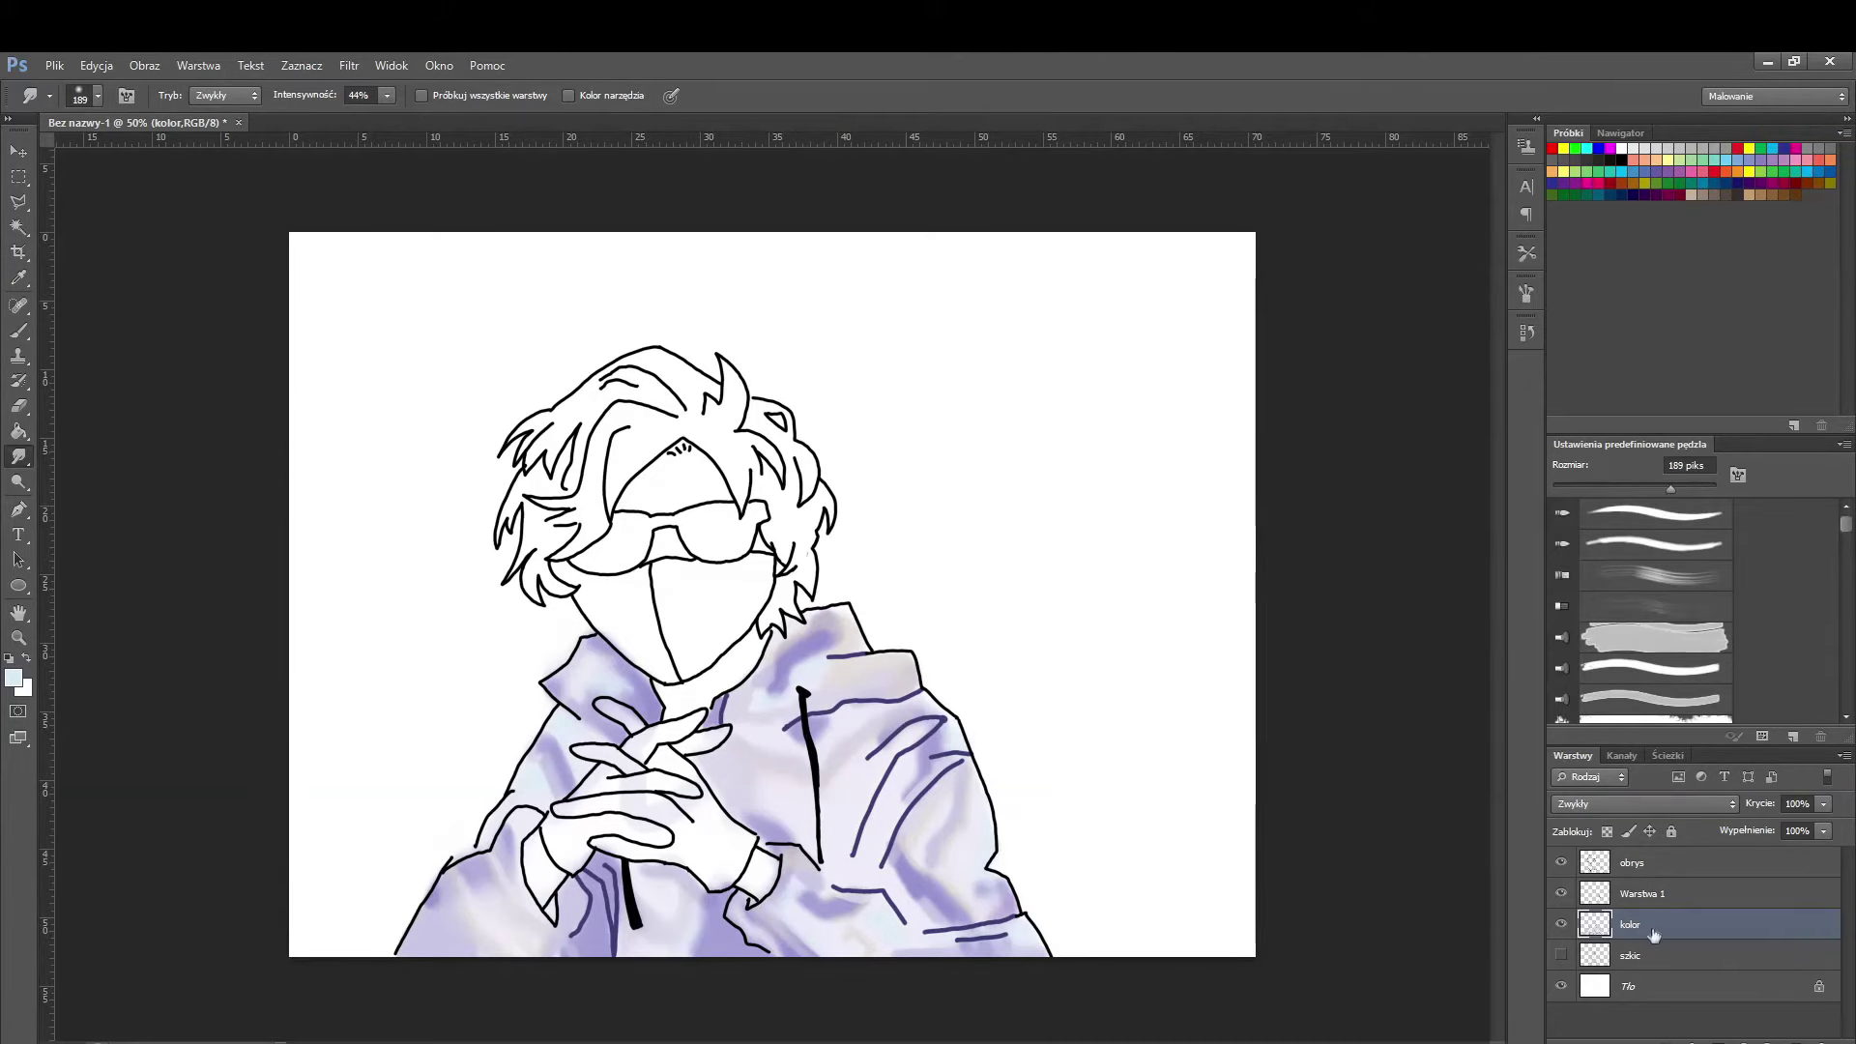
- Paint the left hand's glove and fingers near-black with a 15 px brush at full opacity
key("b")
left_click(14, 677)
left_click(996, 1005)
left_click(1421, 734)
mouse_move(550, 832)
left_mouse_down()
mouse_move(585, 865)
mouse_move(546, 822)
mouse_move(700, 793)
mouse_move(696, 725)
mouse_move(727, 733)
left_mouse_up()
- Paint the right hand's glove and fingers in pale lavender
left_click(13, 677)
left_click(1236, 868)
left_click(1421, 736)
mouse_move(721, 821)
left_mouse_down()
mouse_move(744, 860)
mouse_move(725, 870)
left_mouse_up()
left_click(14, 678)
left_click(1421, 736)
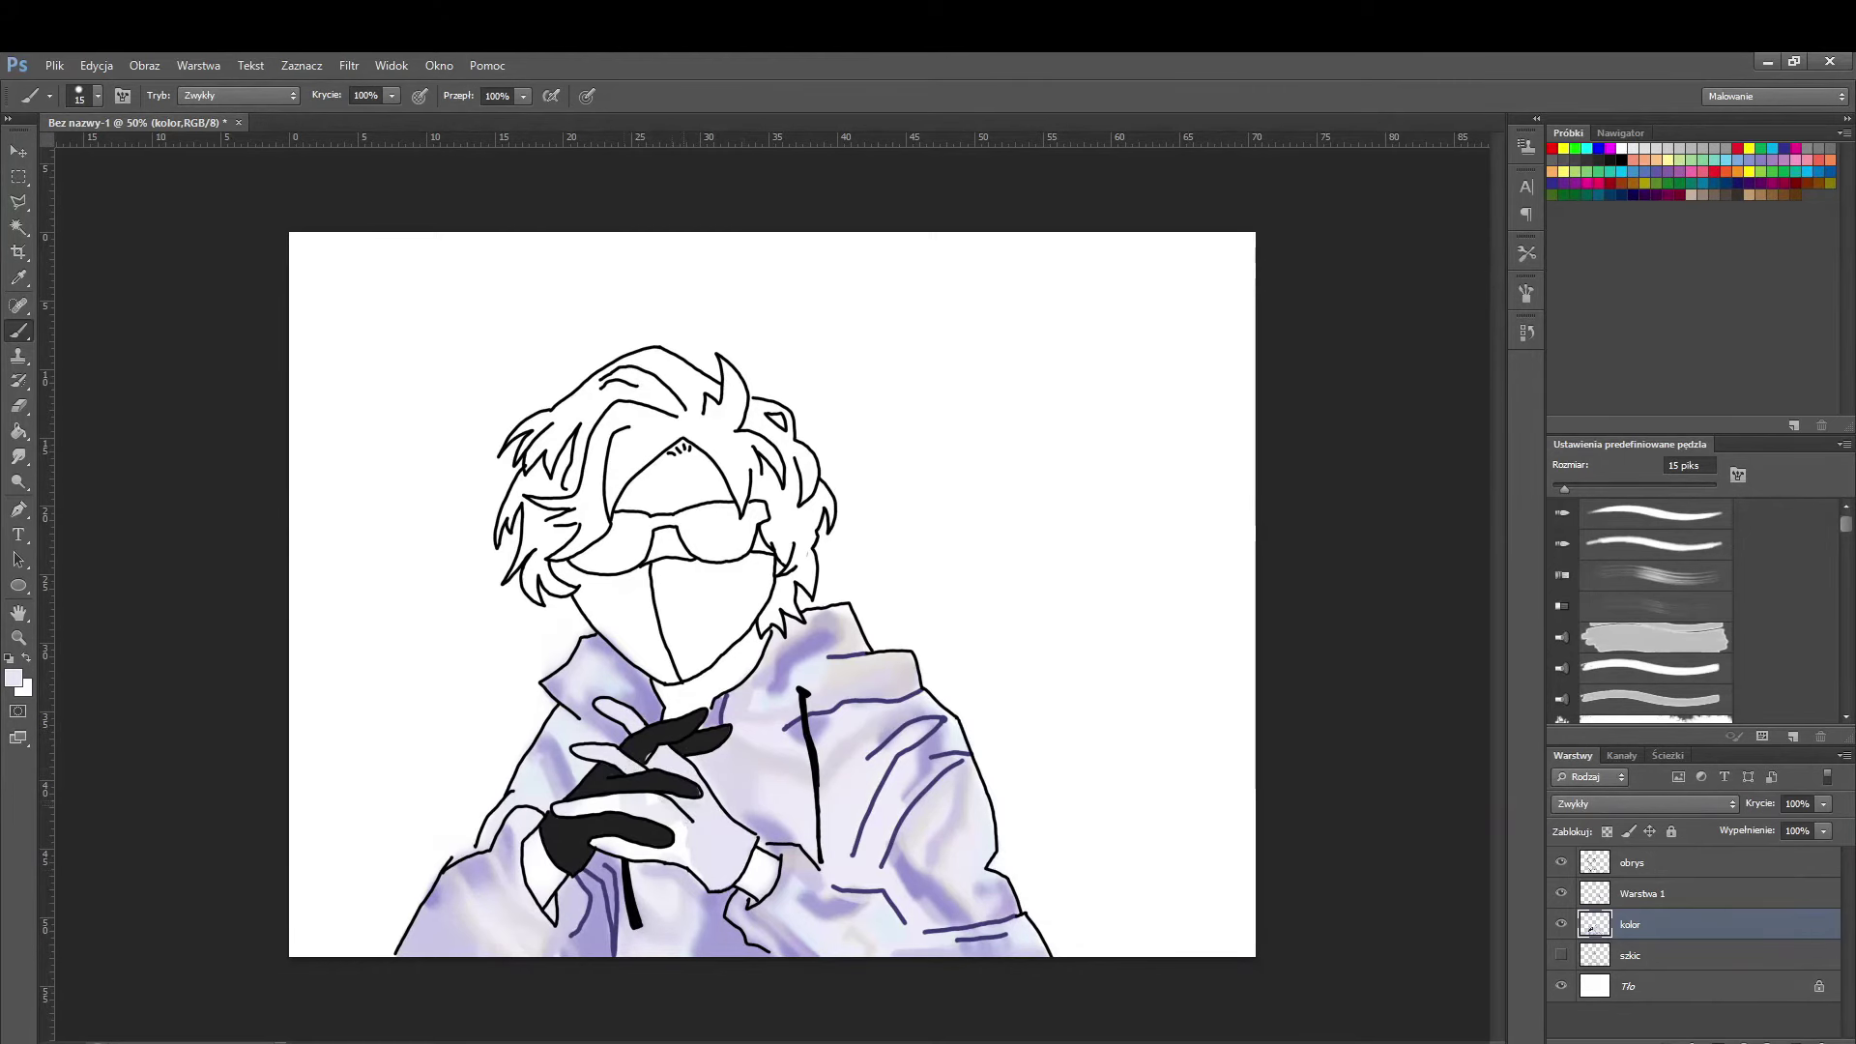
- Paint the left half of the face mask near-black
key("d")
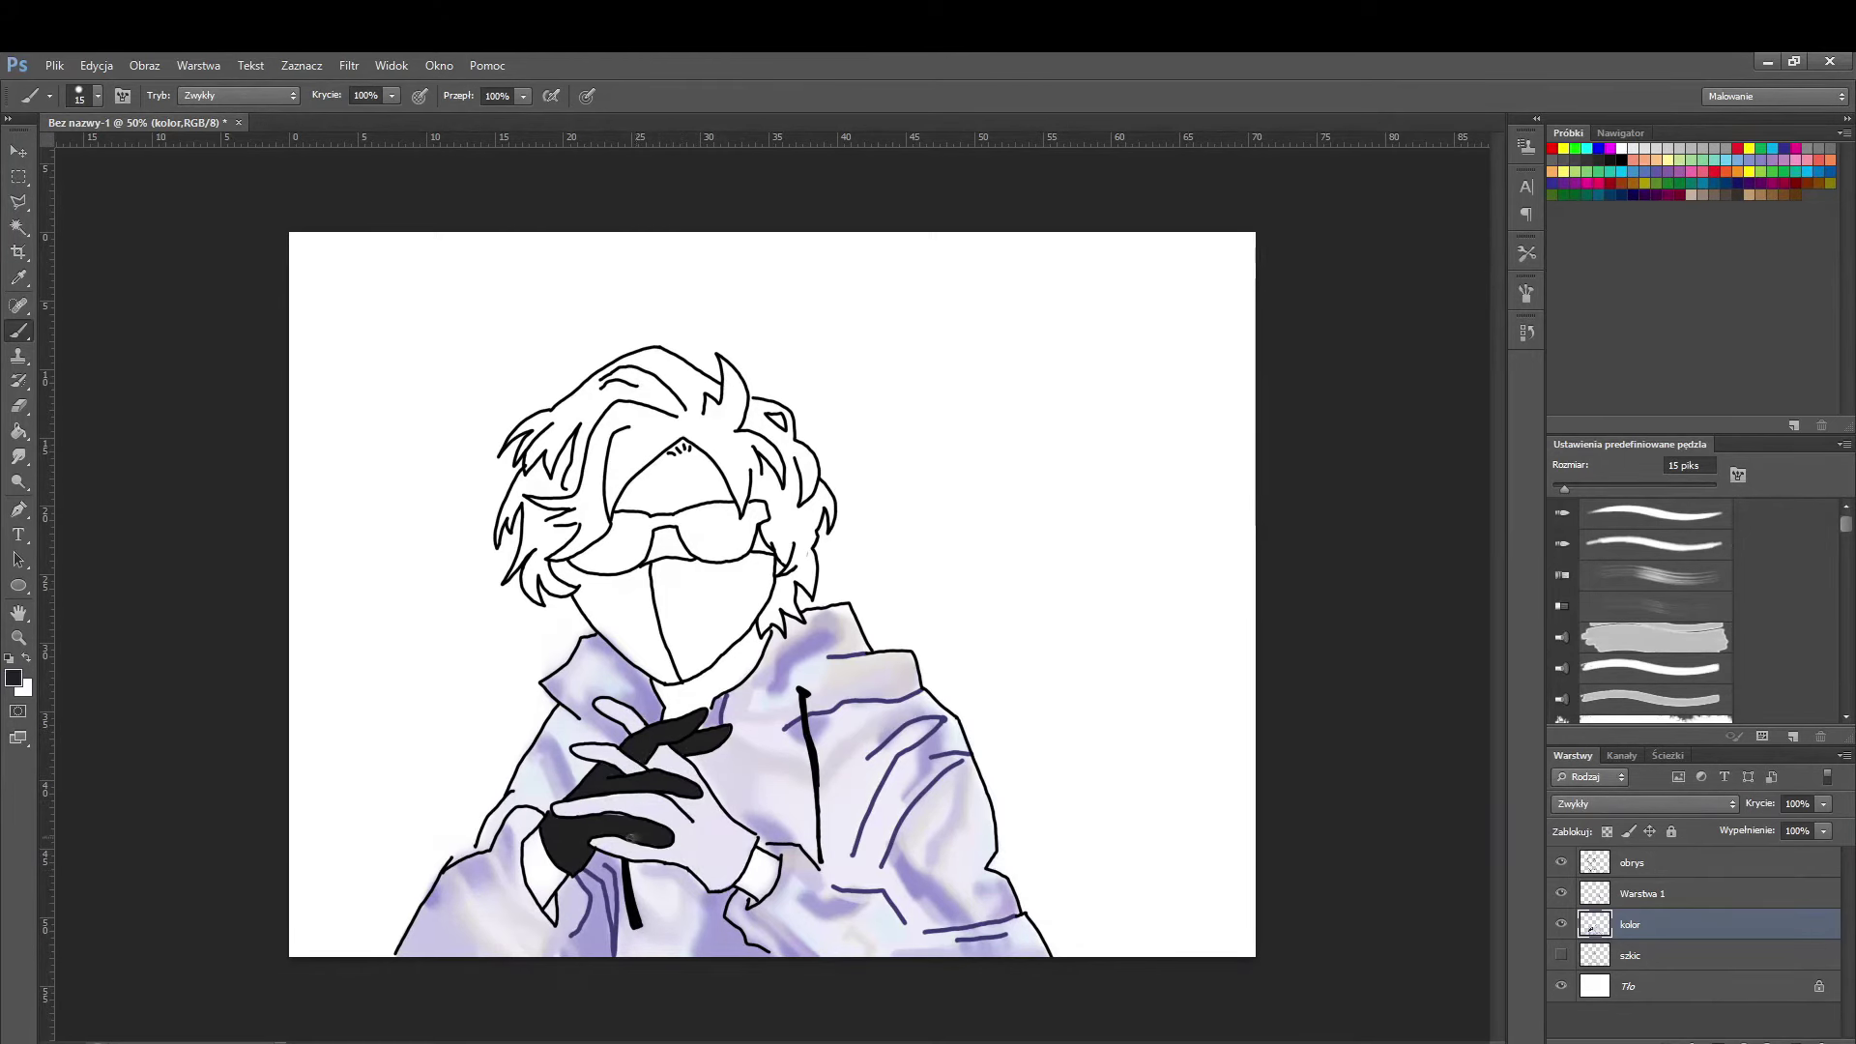
mouse_move(667, 682)
left_mouse_down()
mouse_move(595, 614)
mouse_move(646, 580)
mouse_move(565, 571)
mouse_move(628, 609)
left_mouse_up()
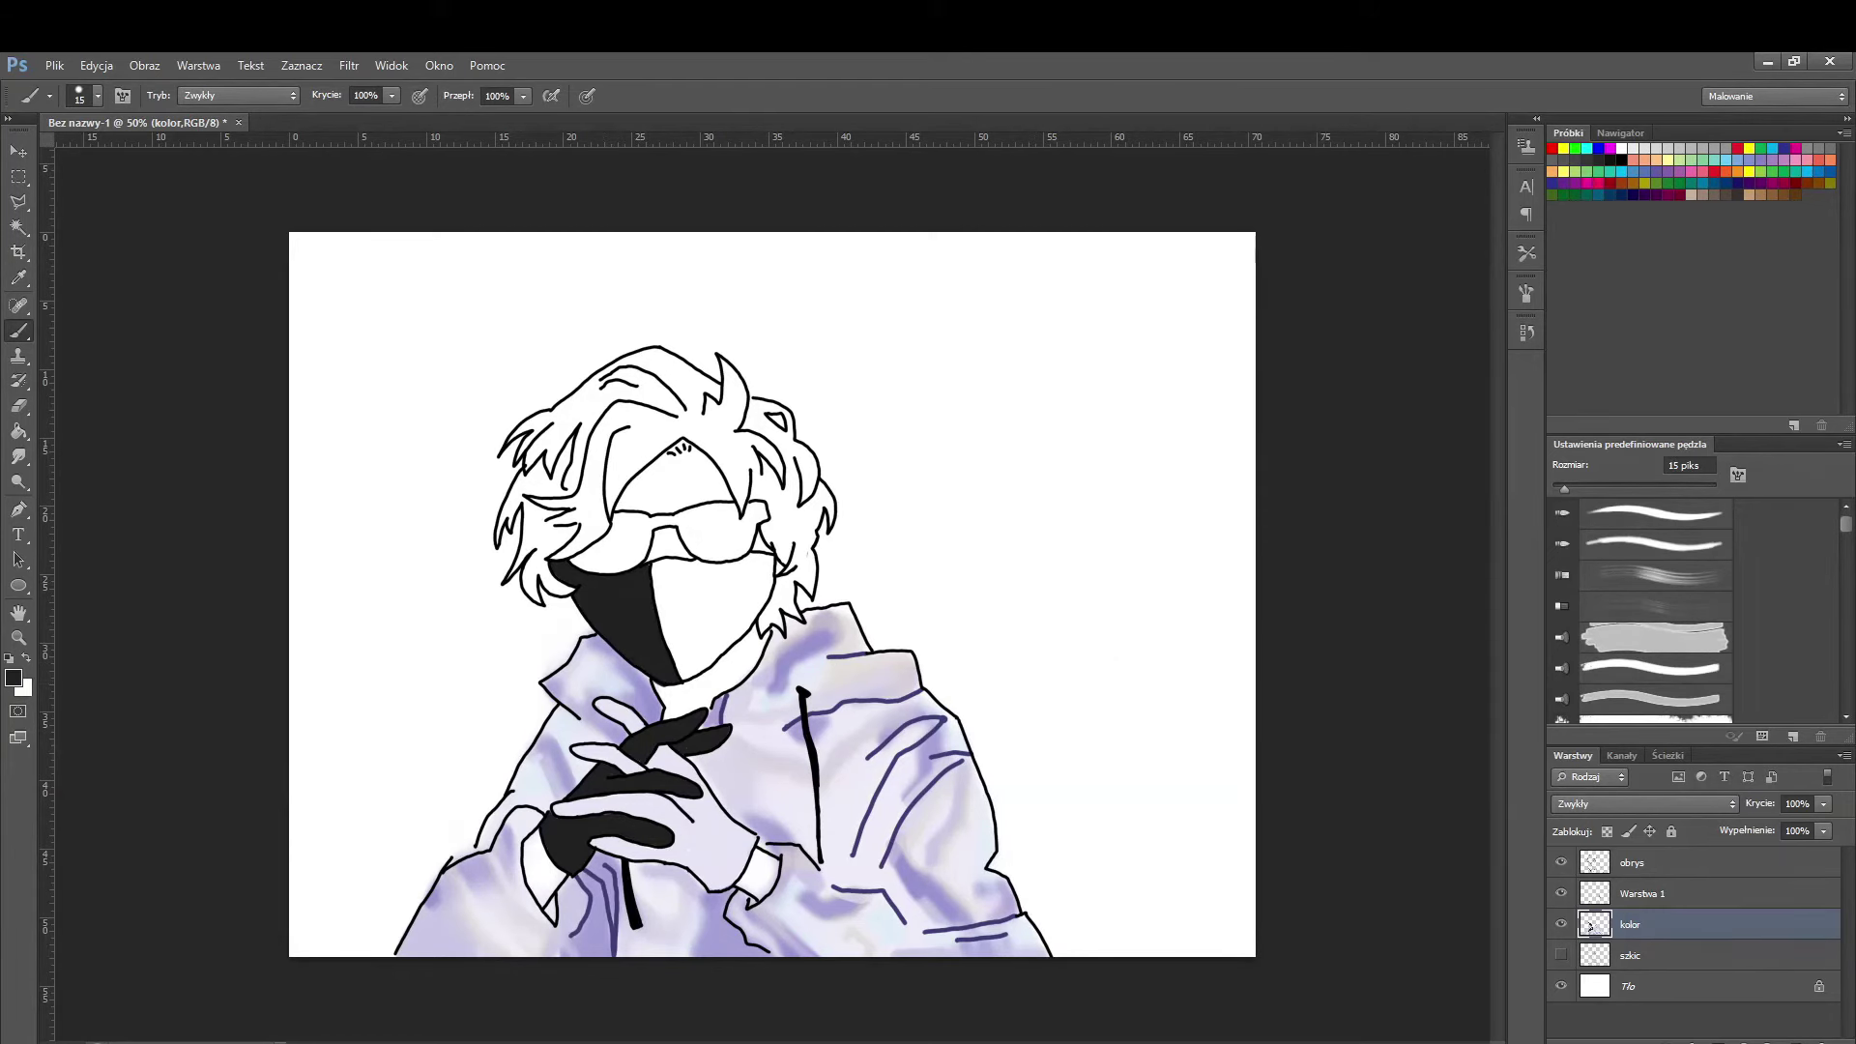
- Choose brown and paint the main mass of the hair on the kolor layer, working over its left side
left_click(13, 677)
left_click(1118, 891)
key("Return")
mouse_move(787, 511)
left_mouse_down()
mouse_move(796, 524)
mouse_move(580, 415)
mouse_move(599, 522)
mouse_move(542, 455)
mouse_move(666, 425)
mouse_move(551, 551)
left_mouse_up()
left_click(13, 678)
key("Return")
key("b")
left_click_drag(725, 387, 541, 580)
- Paint the crown and right side of the hair brown with a 24 px brush
right_click(796, 539)
left_click_drag(754, 426, 846, 583)
key("Return")
mouse_move(706, 396)
left_mouse_down()
mouse_move(788, 580)
mouse_move(803, 502)
mouse_move(522, 493)
left_mouse_up()
left_click_drag(643, 382, 720, 358)
- Fill the remaining hair tips and edges in brown with the brush reduced to 9 px
right_click(809, 461)
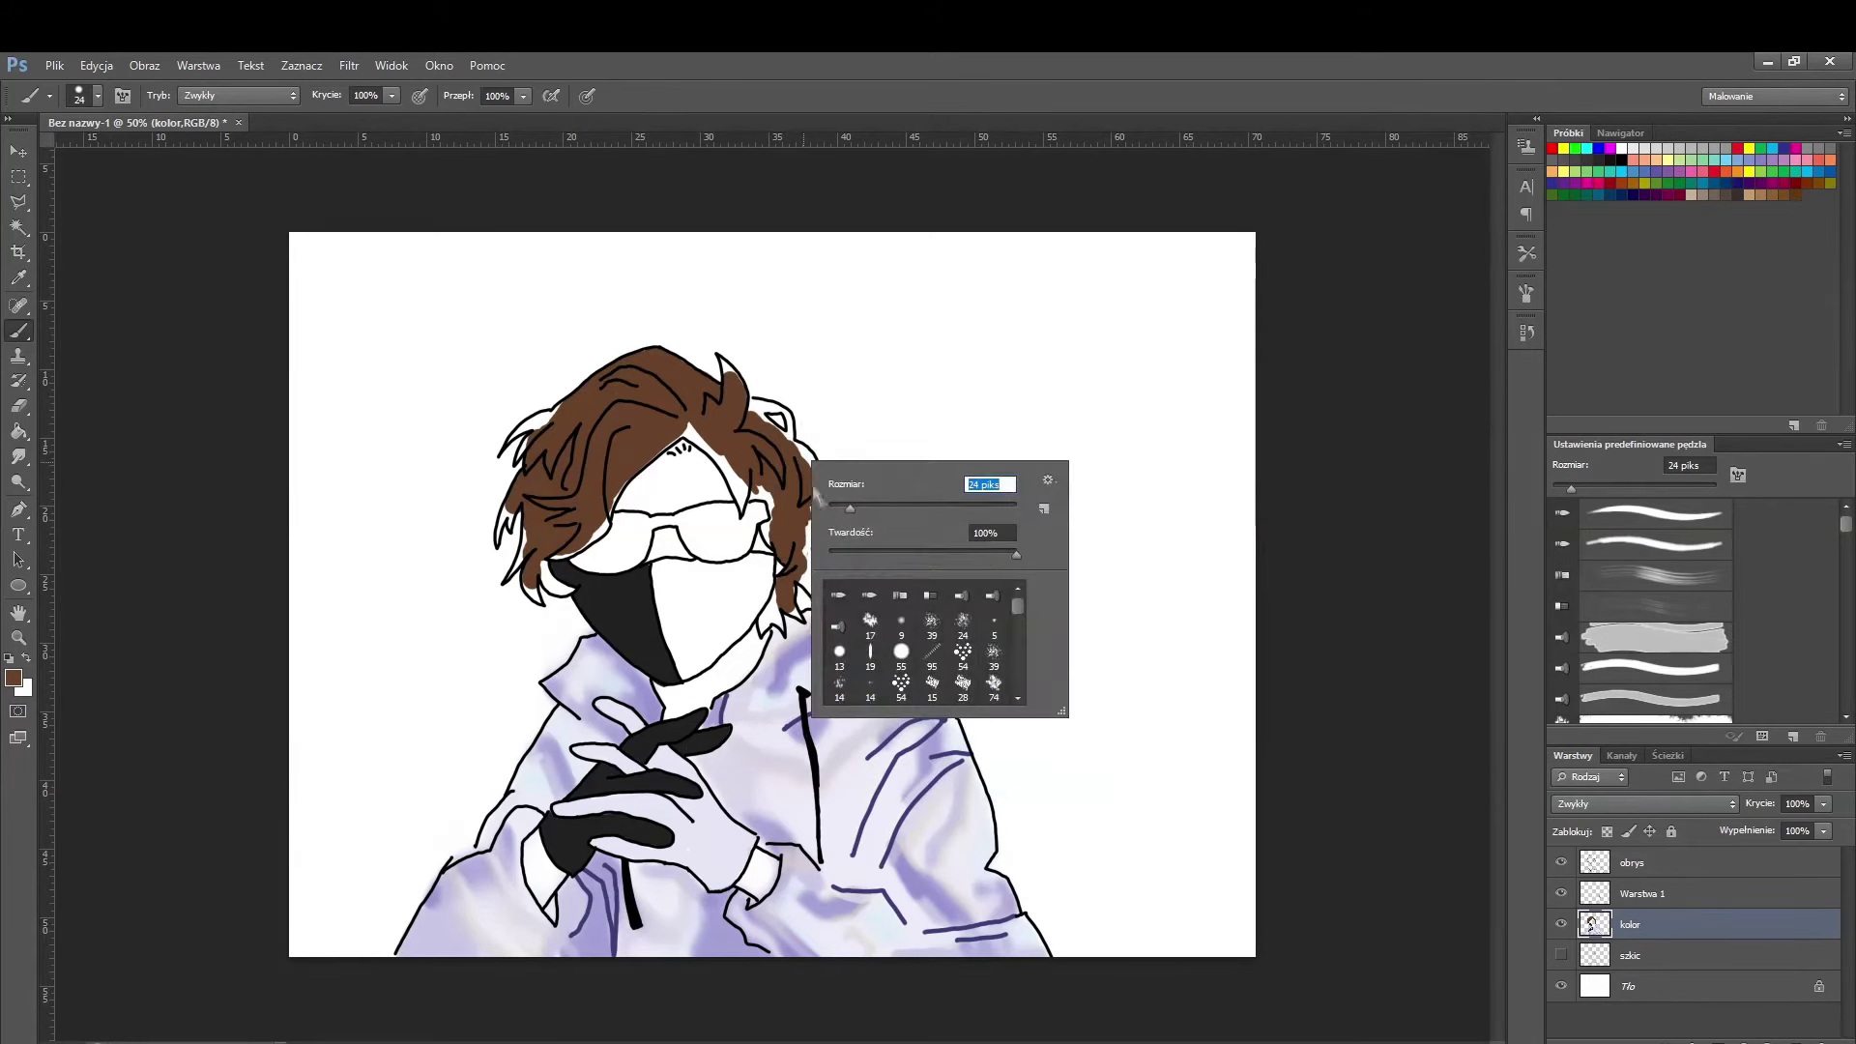
double_click(849, 560)
left_click_drag(778, 517, 808, 585)
key("bracketleft")
key("bracketleft")
key("bracketleft")
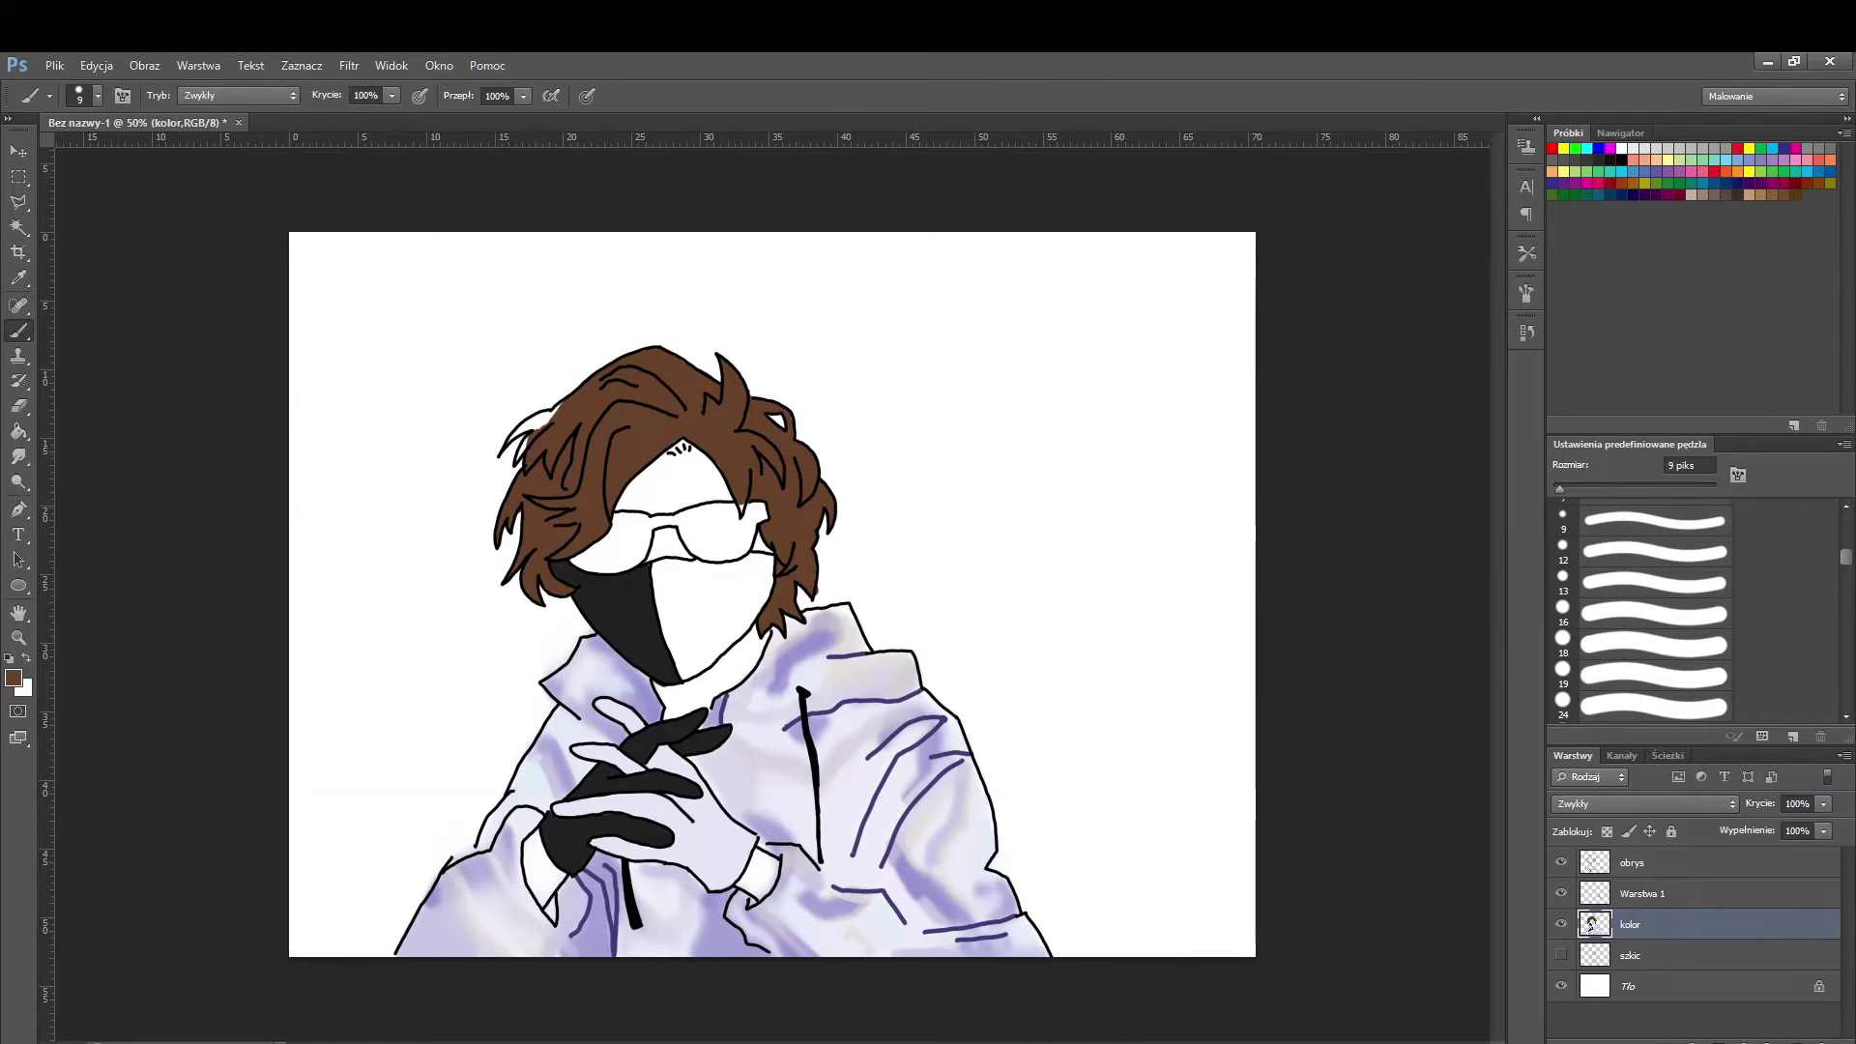
- Paint both lenses of the sunglasses black with a 22 px brush
key("d")
left_click(14, 678)
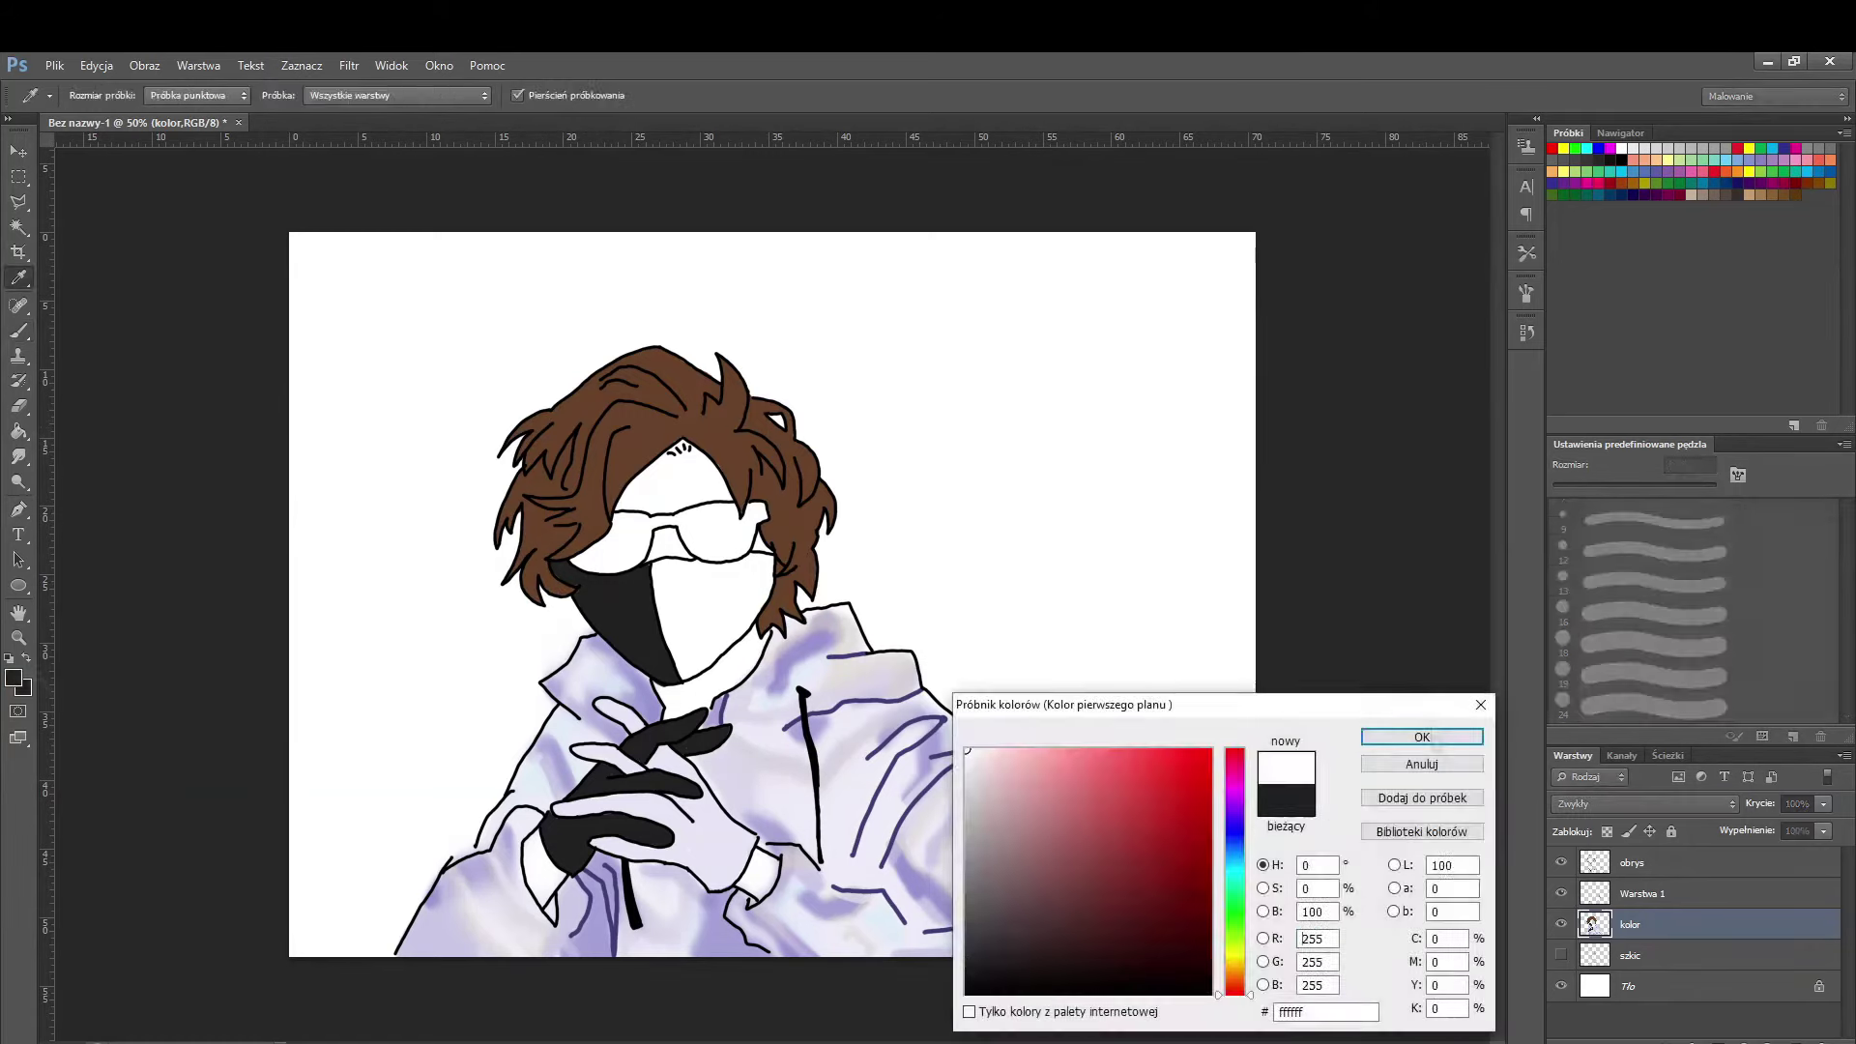
key("Return")
key("b")
left_click_drag(691, 522, 739, 561)
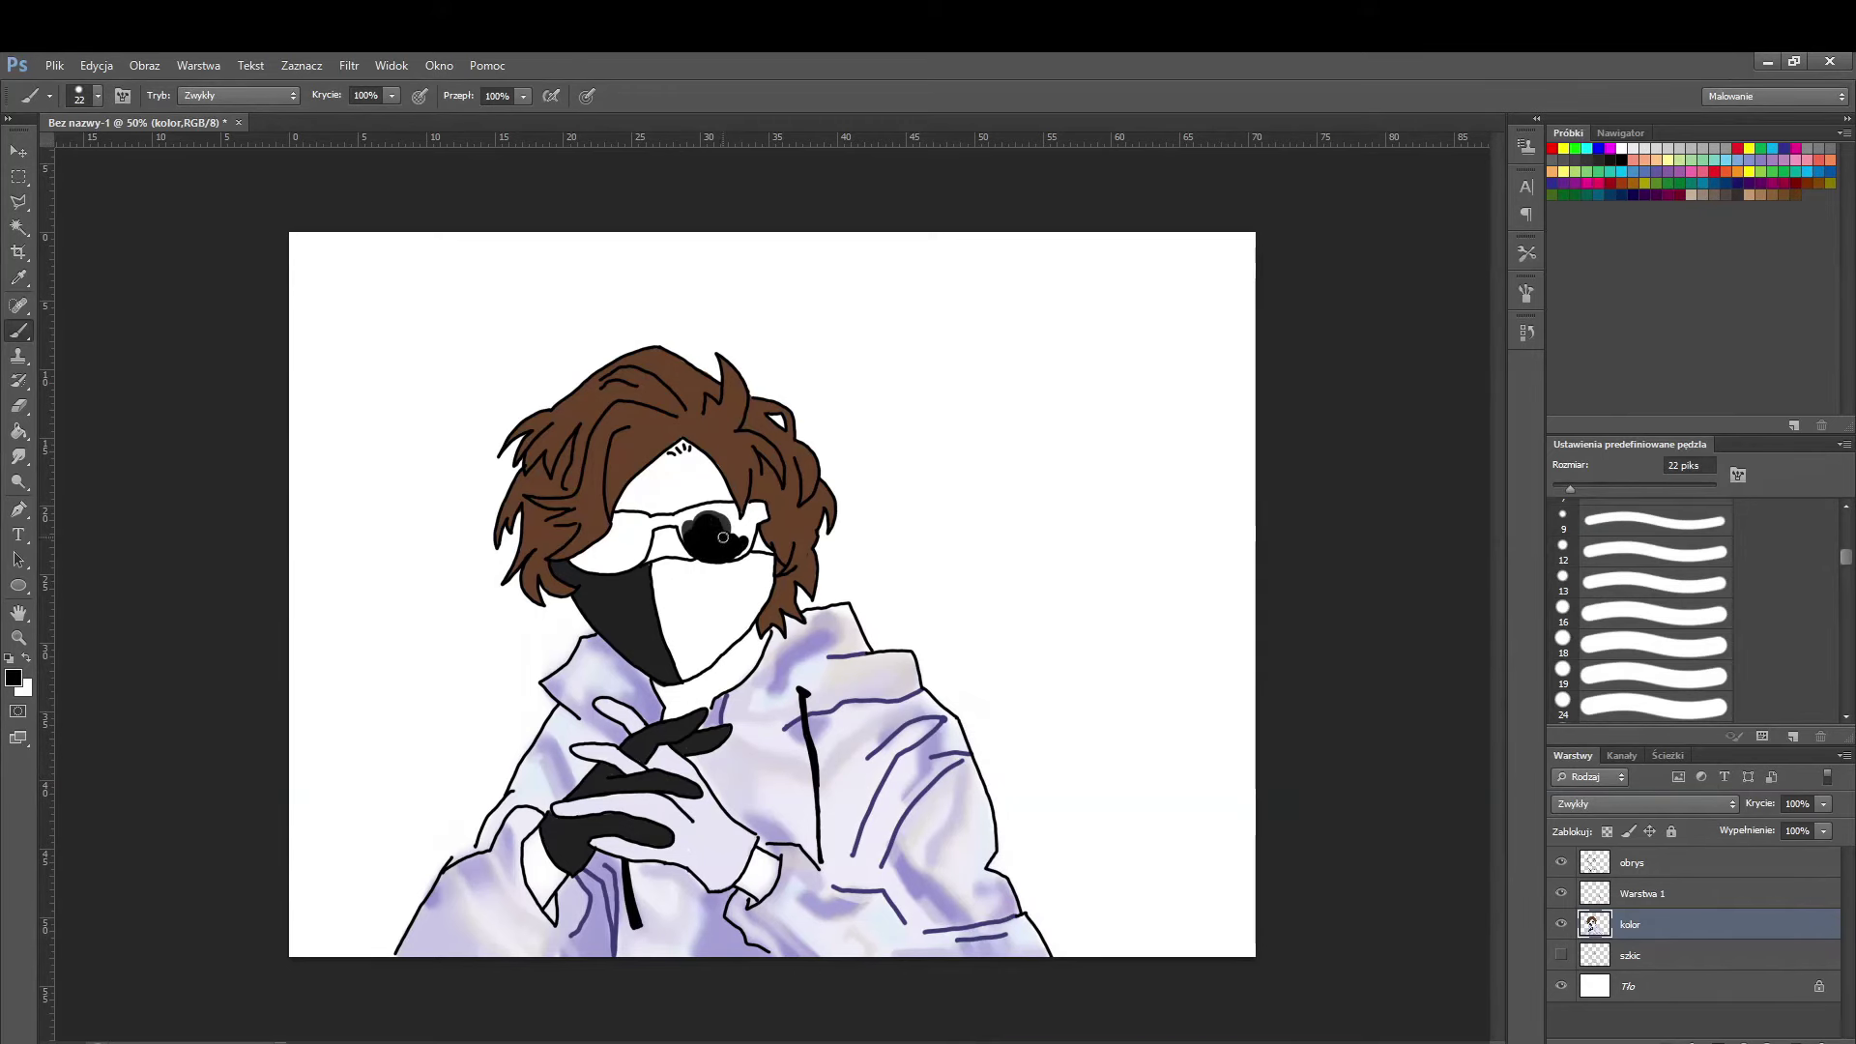
mouse_move(648, 522)
left_mouse_down()
mouse_move(686, 527)
mouse_move(594, 565)
mouse_move(580, 541)
mouse_move(643, 513)
left_mouse_up()
- Choose a light peach skin tone and paint the forehead on the kolor layer
key("e")
key("i")
left_click(14, 677)
key("Return")
left_click(14, 678)
key("Return")
key("b")
left_click(1631, 862)
left_click(1632, 924)
left_click(13, 678)
key("Return")
right_click(701, 495)
key("Return")
mouse_move(642, 489)
left_mouse_down()
mouse_move(691, 478)
mouse_move(626, 498)
left_mouse_up()
- Paint both wrists and the neck in the light peach skin tone
mouse_move(542, 863)
left_mouse_down()
mouse_move(546, 899)
mouse_move(532, 836)
left_mouse_up()
left_click_drag(749, 887, 768, 858)
key("bracketleft")
key("bracketleft")
key("bracketleft")
key("bracketleft")
key("bracketleft")
mouse_move(750, 638)
left_mouse_down()
mouse_move(760, 665)
mouse_move(677, 703)
left_mouse_up()
- Fill the skin along the hairline and the nose between the lenses, using a 10 px brush for the nose
key("bracketright")
left_click_drag(682, 462, 711, 479)
key("bracketleft")
key("bracketleft")
key("bracketleft")
key("bracketleft")
key("bracketleft")
key("bracketleft")
key("bracketleft")
right_click(737, 571)
type("10")
key("Return")
left_click_drag(691, 553, 660, 537)
- Paint slanted lavender reflections across both lenses of the sunglasses
left_click(14, 678)
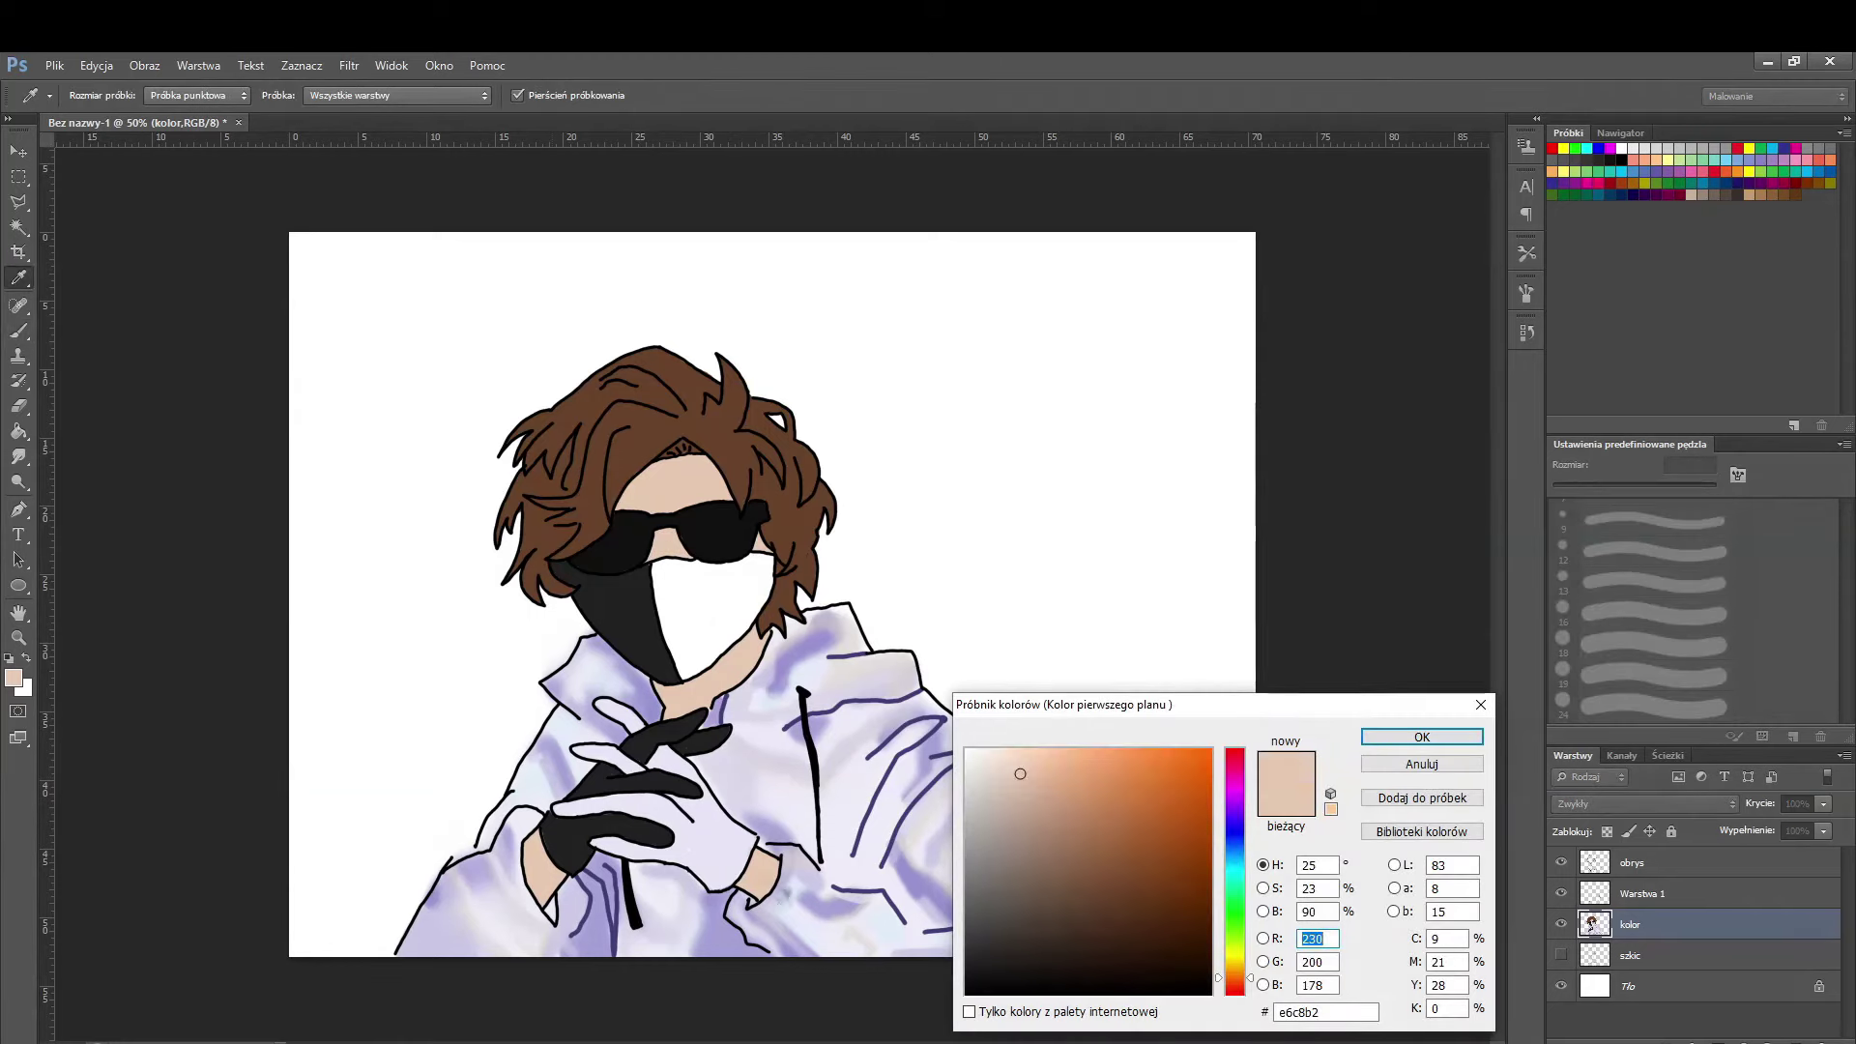
left_click(841, 773)
left_click(1421, 732)
mouse_move(713, 504)
left_mouse_down()
mouse_move(688, 549)
mouse_move(593, 572)
mouse_move(727, 541)
left_mouse_up()
left_click(13, 677)
left_click(1421, 733)
left_click(13, 678)
left_click(1421, 733)
left_click(14, 677)
left_click(1421, 733)
- Add near-black accents to the sunglasses with an 8 px brush at full opacity
key("[")
key("[")
left_click(14, 678)
left_click(1421, 733)
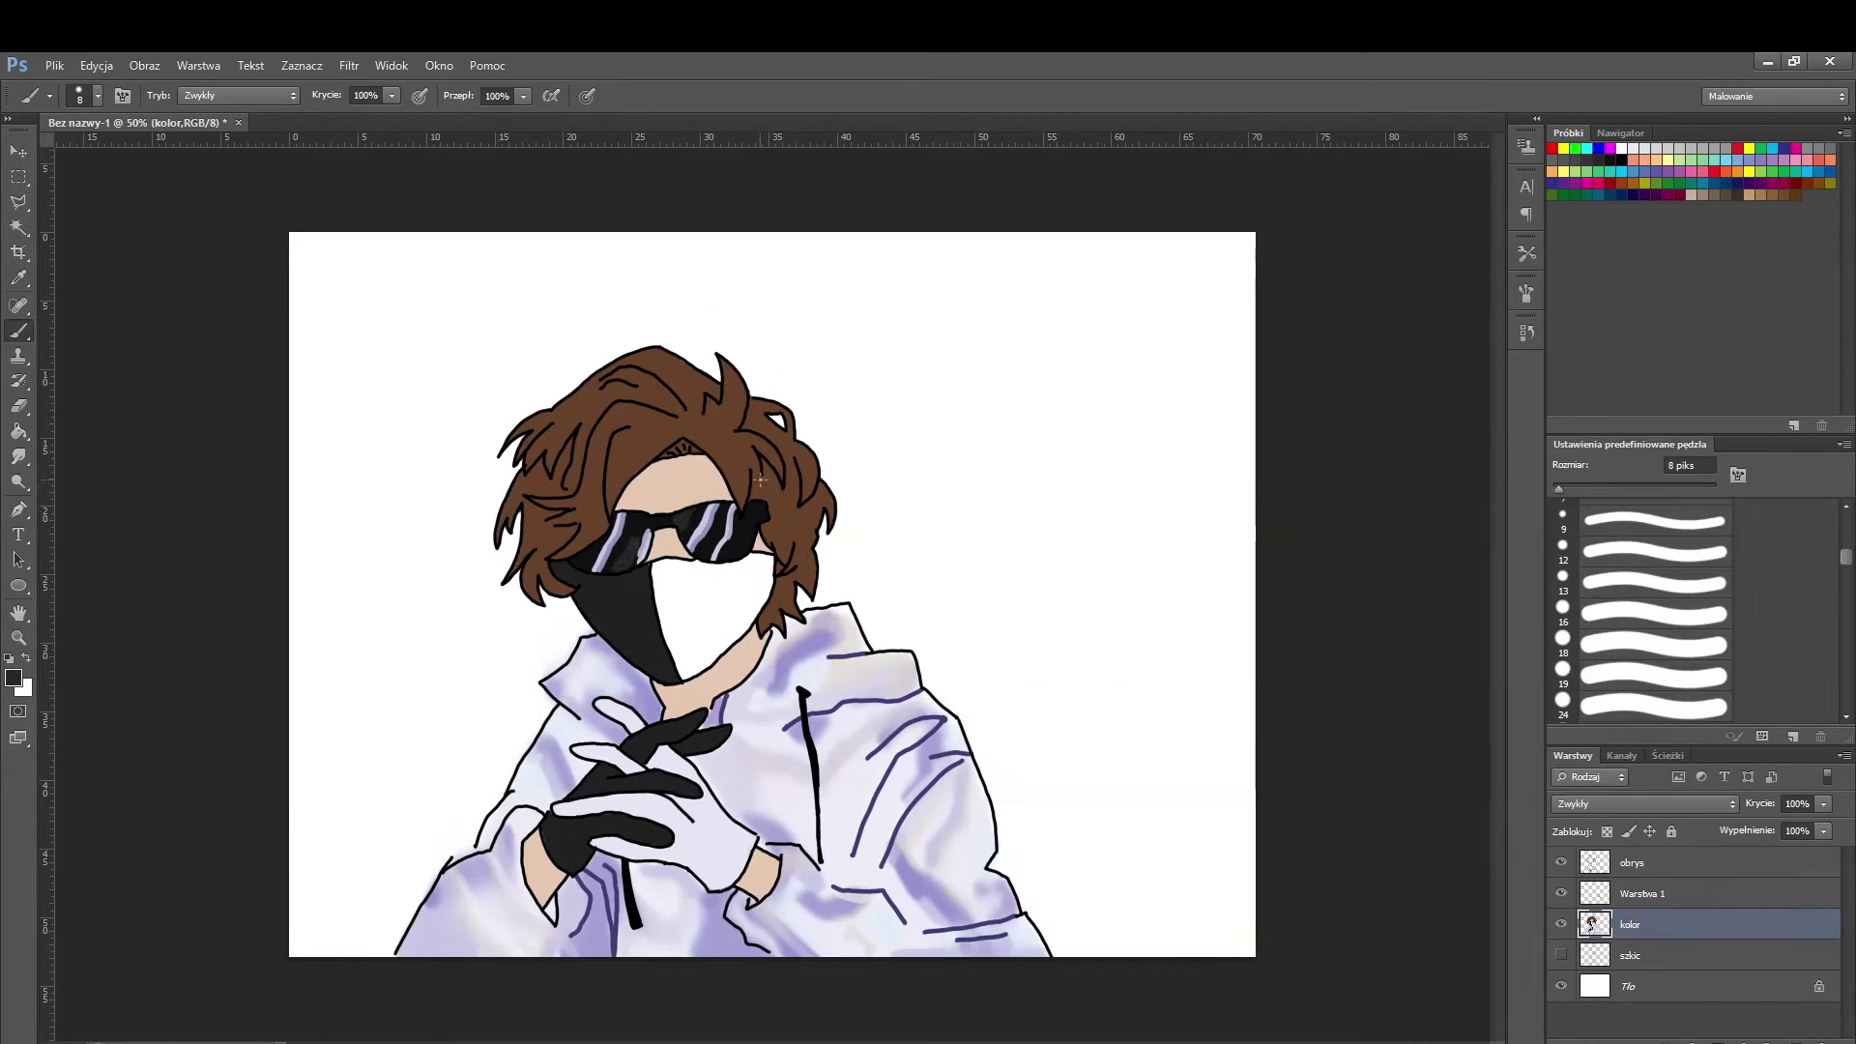
- Shade the forehead beneath the hair in muted lavender with a 12 px brush at 60% opacity and 60% flow
left_click(13, 678)
left_click(1421, 733)
key("6")
key("shift+6")
right_click(933, 609)
double_click(986, 734)
left_click(14, 678)
left_click(1421, 732)
left_click(13, 677)
left_click(1421, 733)
left_click(14, 678)
left_click(1421, 732)
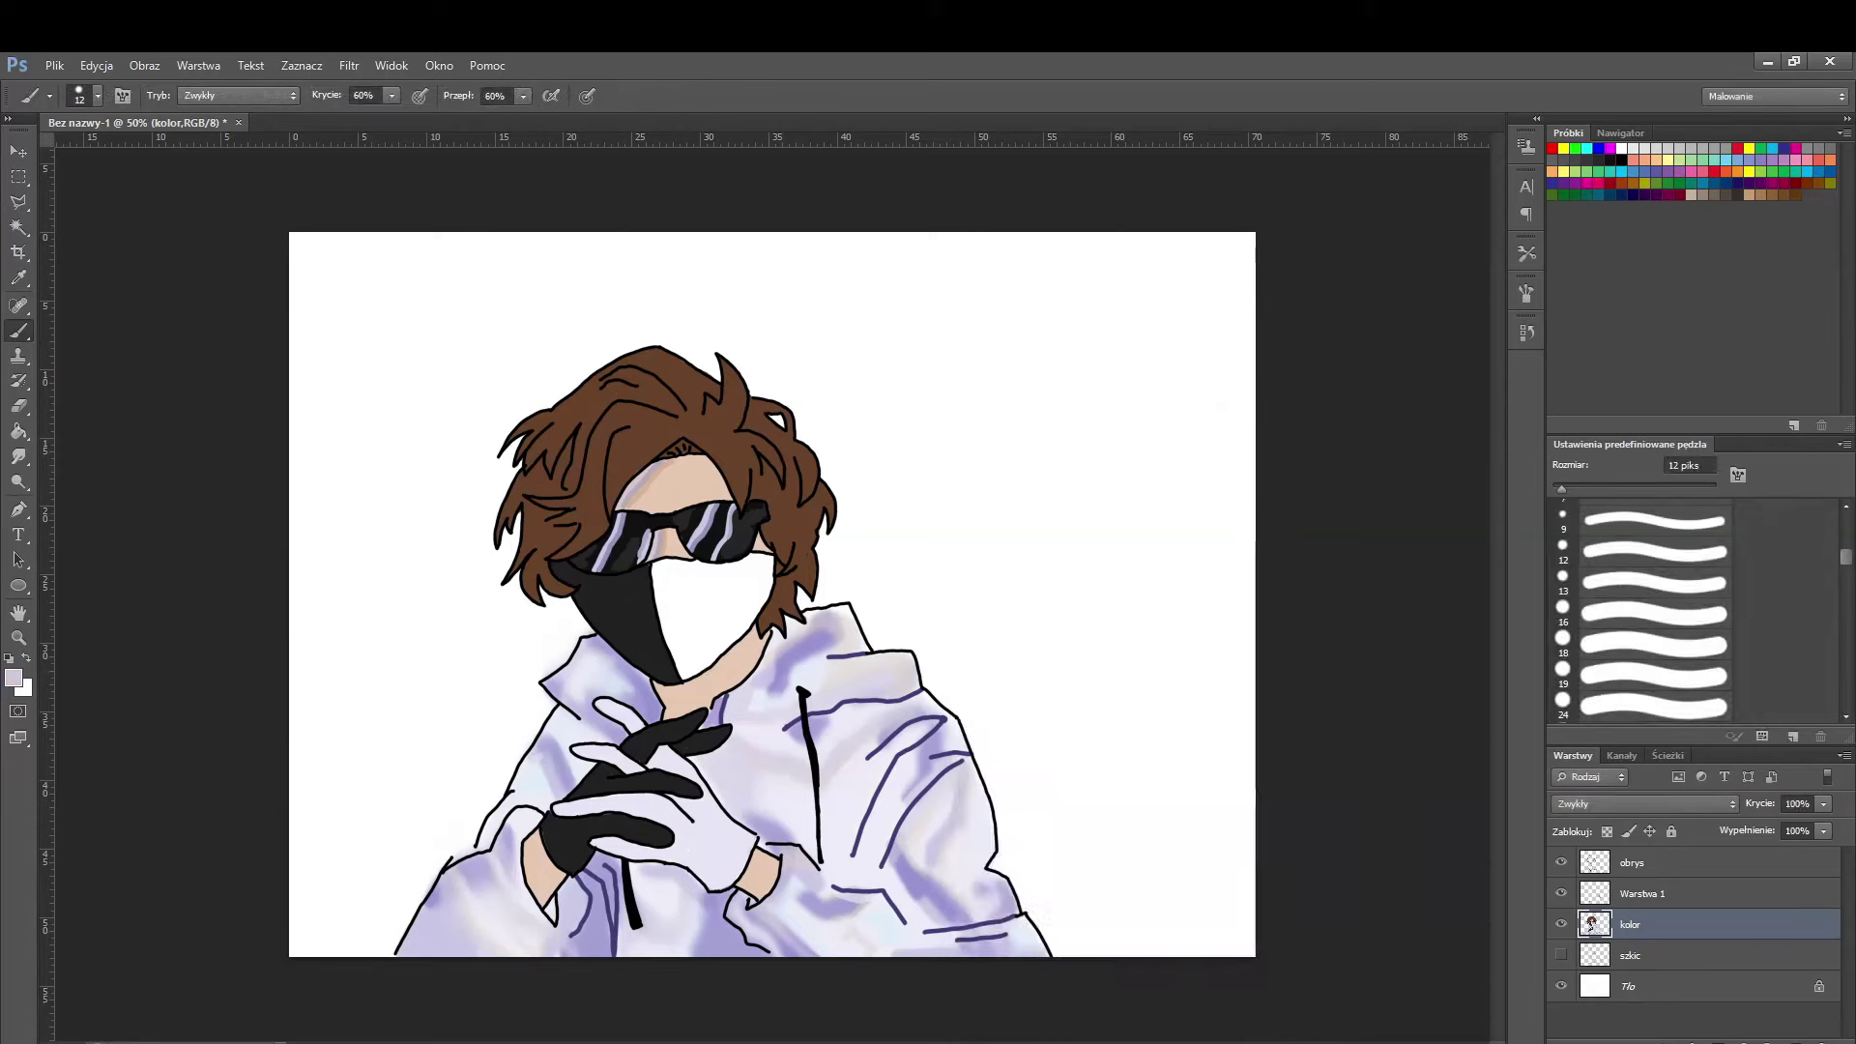
- Shade the neck and wrists with darker tones using the 12 px brush at 60% opacity
left_click(13, 678)
left_click(1421, 733)
left_click(14, 678)
left_click(1421, 733)
left_click(13, 677)
left_click(1421, 733)
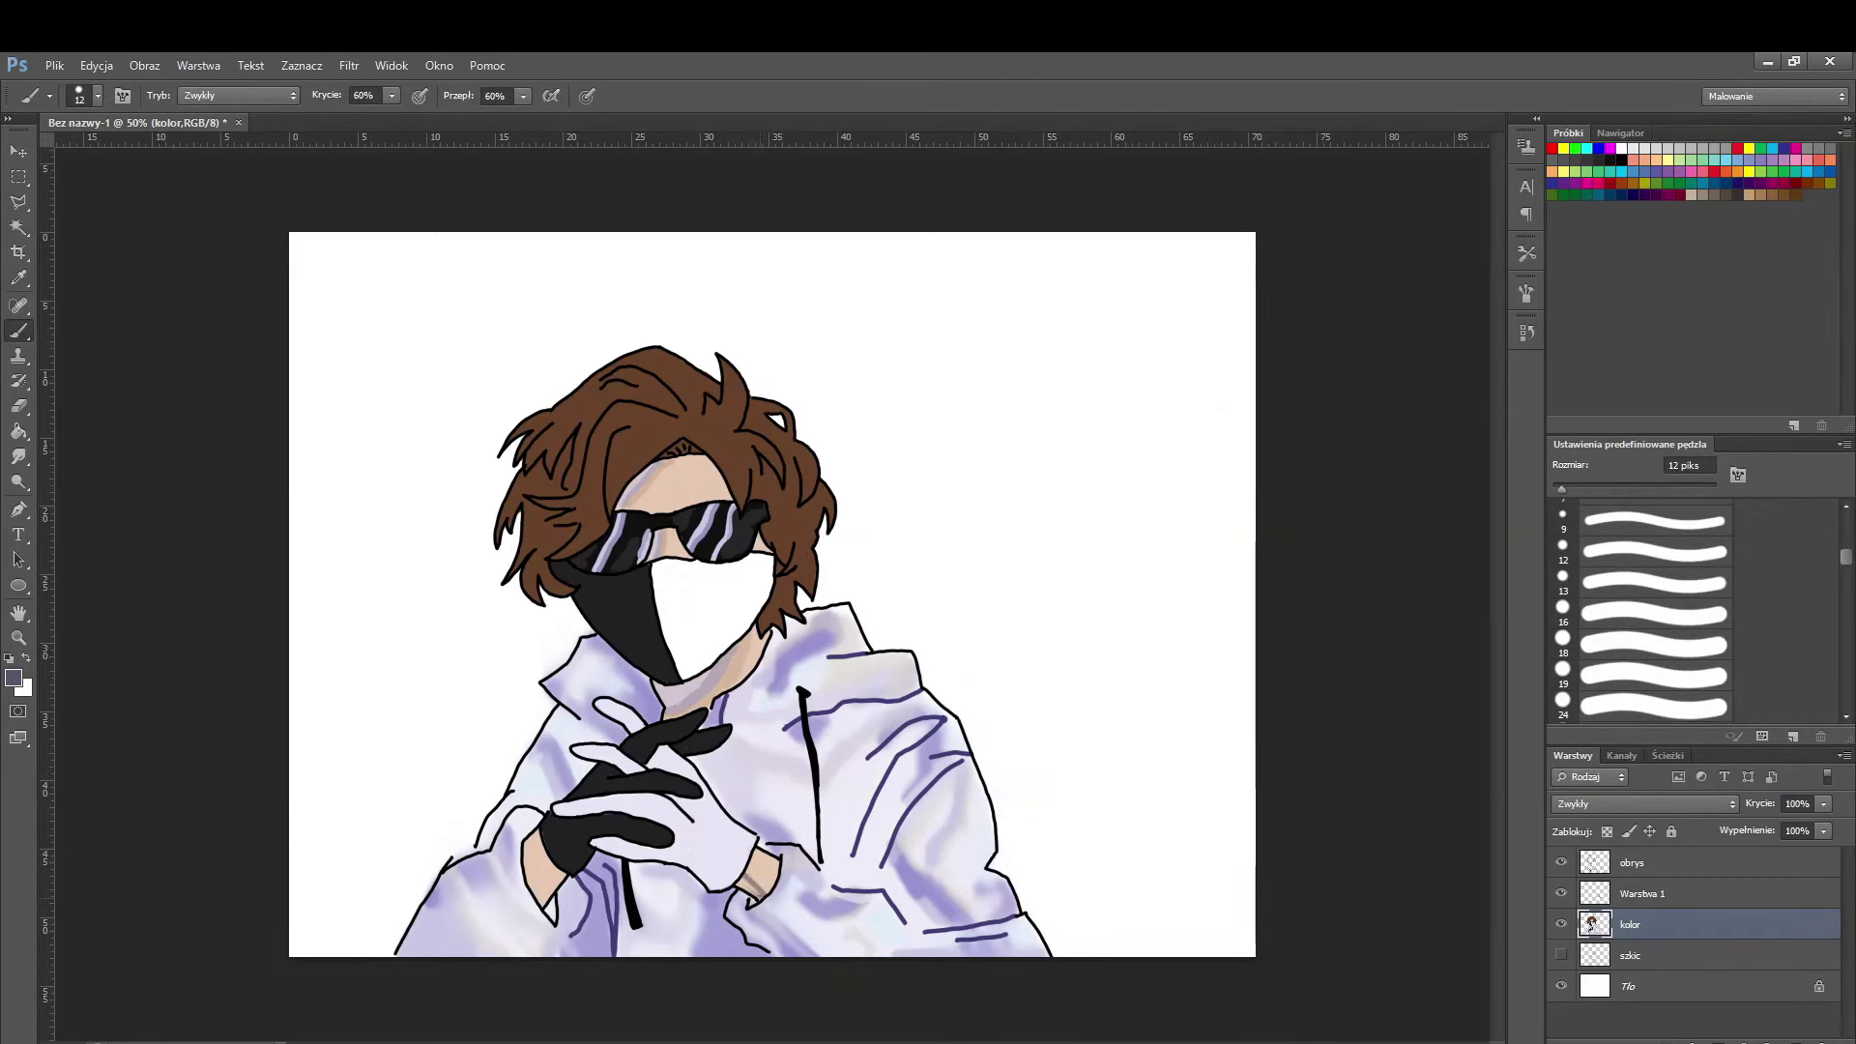
left_click(13, 678)
left_click(1421, 733)
left_click(13, 677)
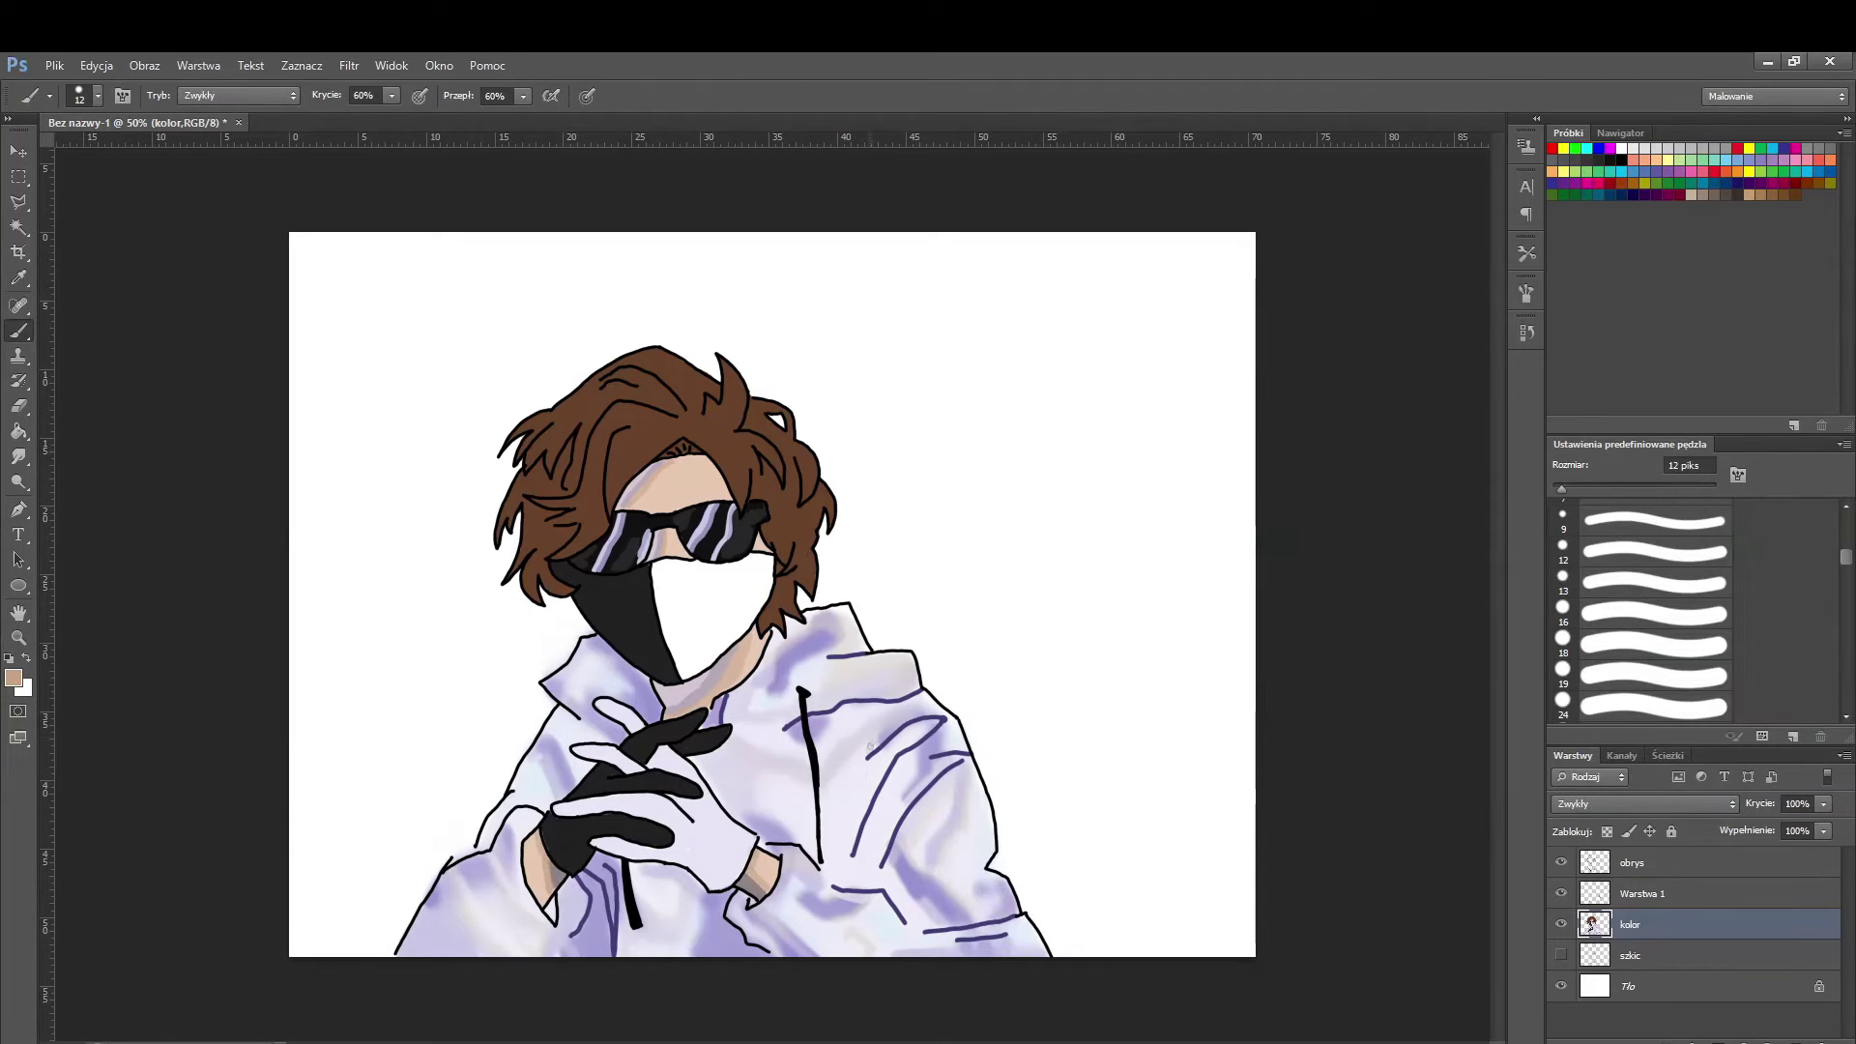
- Paint the right half of the face mask pale lavender, colour #e8e5f6
left_click(13, 677)
left_click(1420, 732)
left_click(14, 677)
left_click(1476, 705)
mouse_move(676, 599)
left_mouse_down()
mouse_move(695, 657)
mouse_move(744, 628)
mouse_move(696, 570)
mouse_move(745, 589)
left_mouse_up()
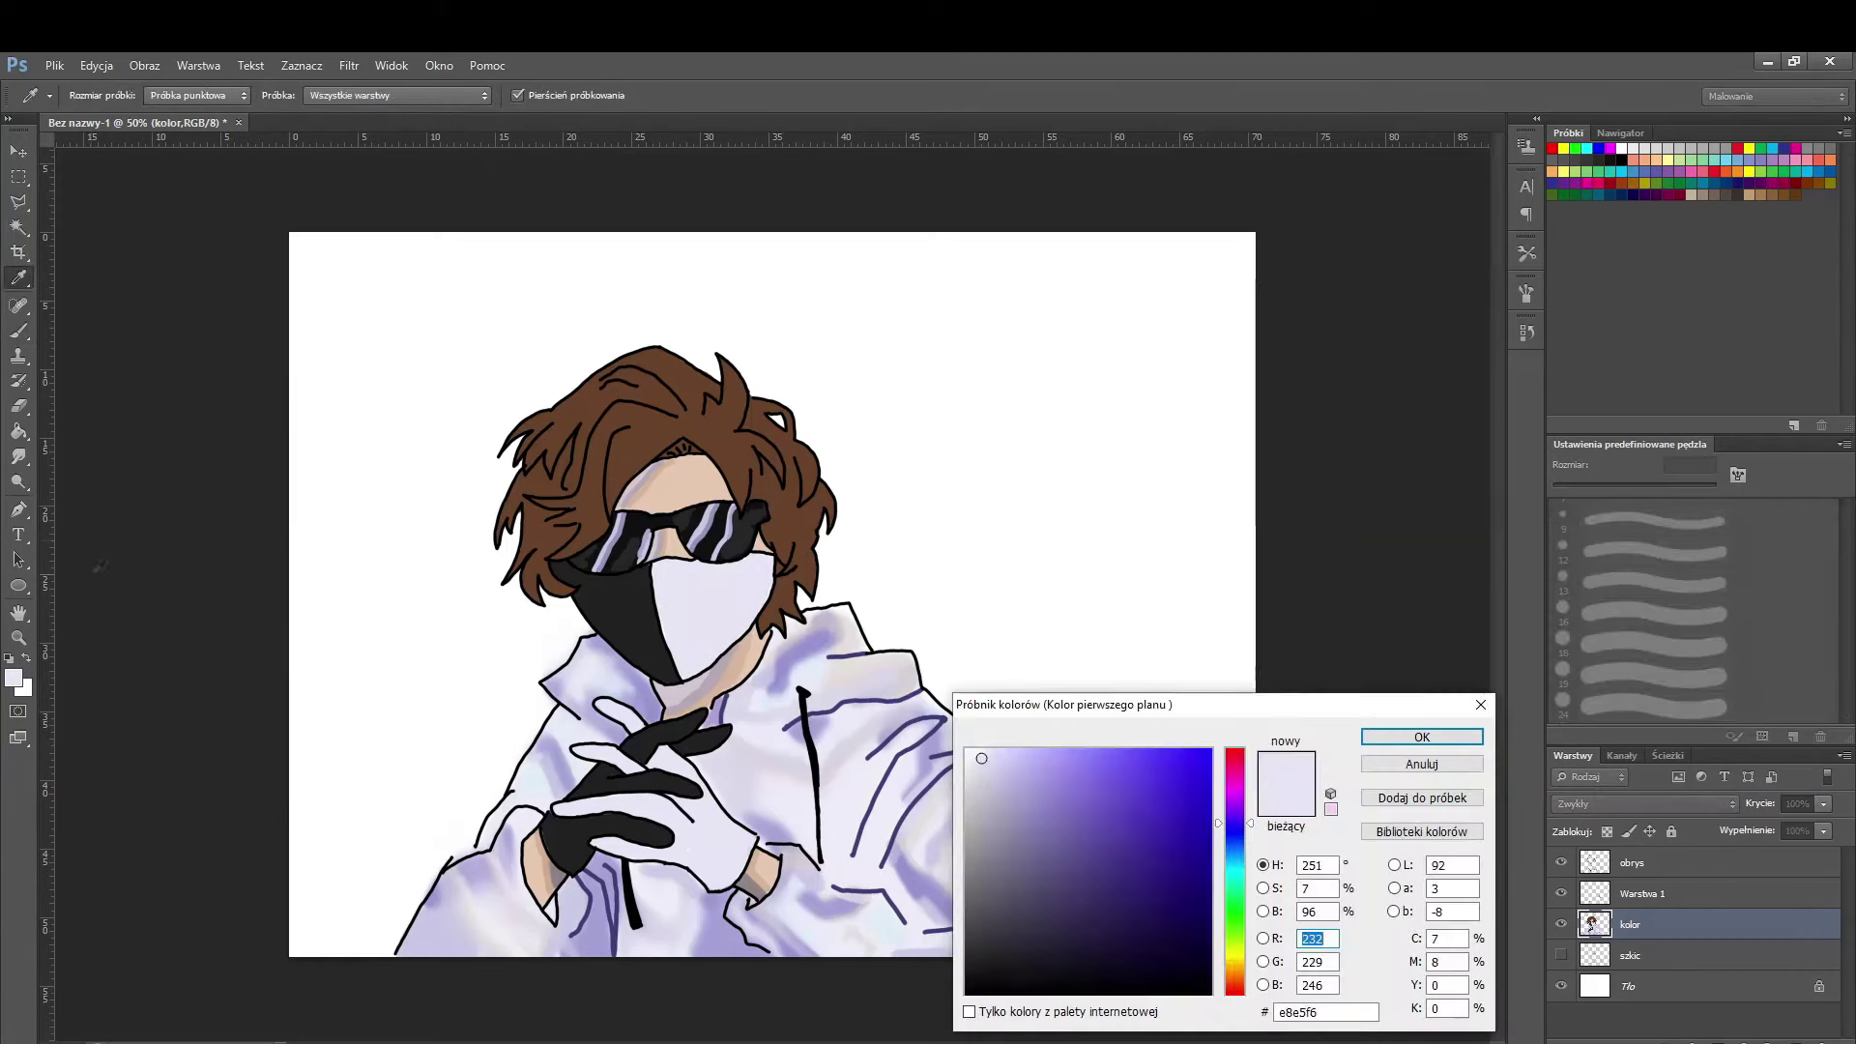
- Shade the pale half of the mask with lavender tones using an 11 px brush at 58% opacity and 61% flow
right_click(899, 705)
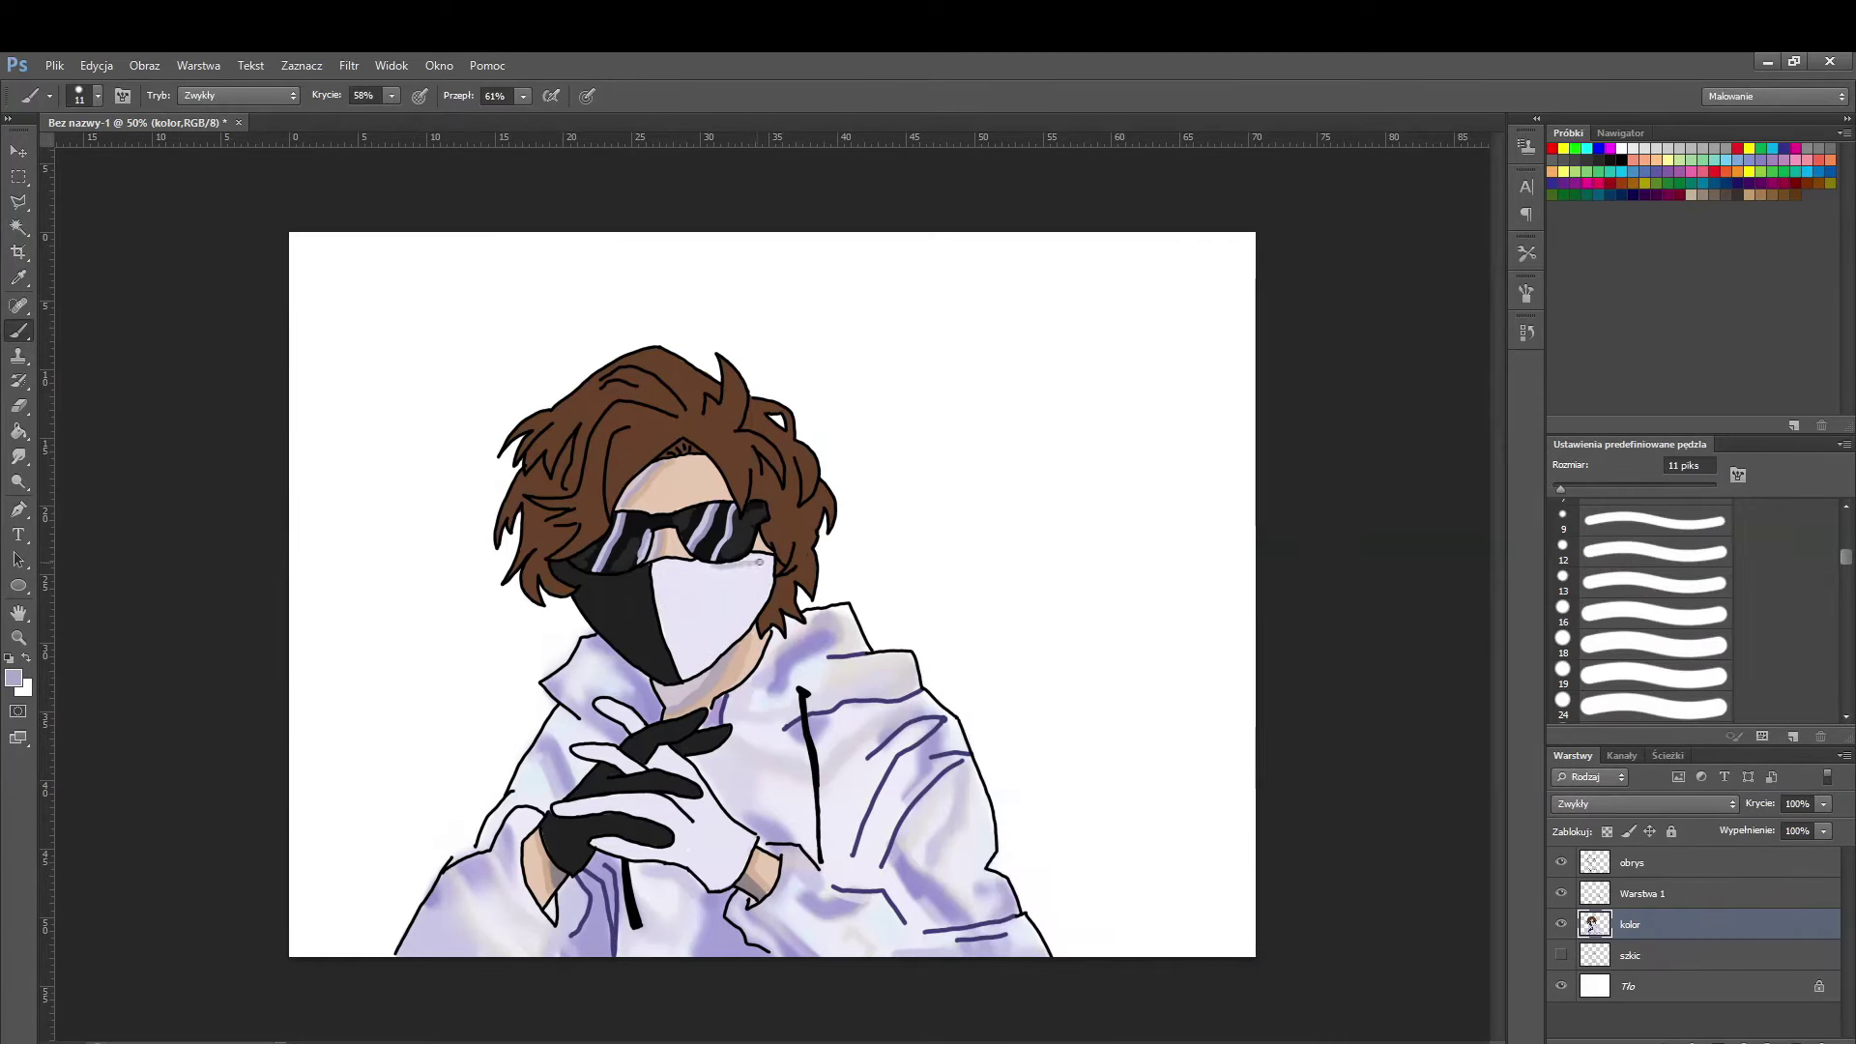
left_click(14, 677)
left_click(1230, 812)
left_click(1420, 733)
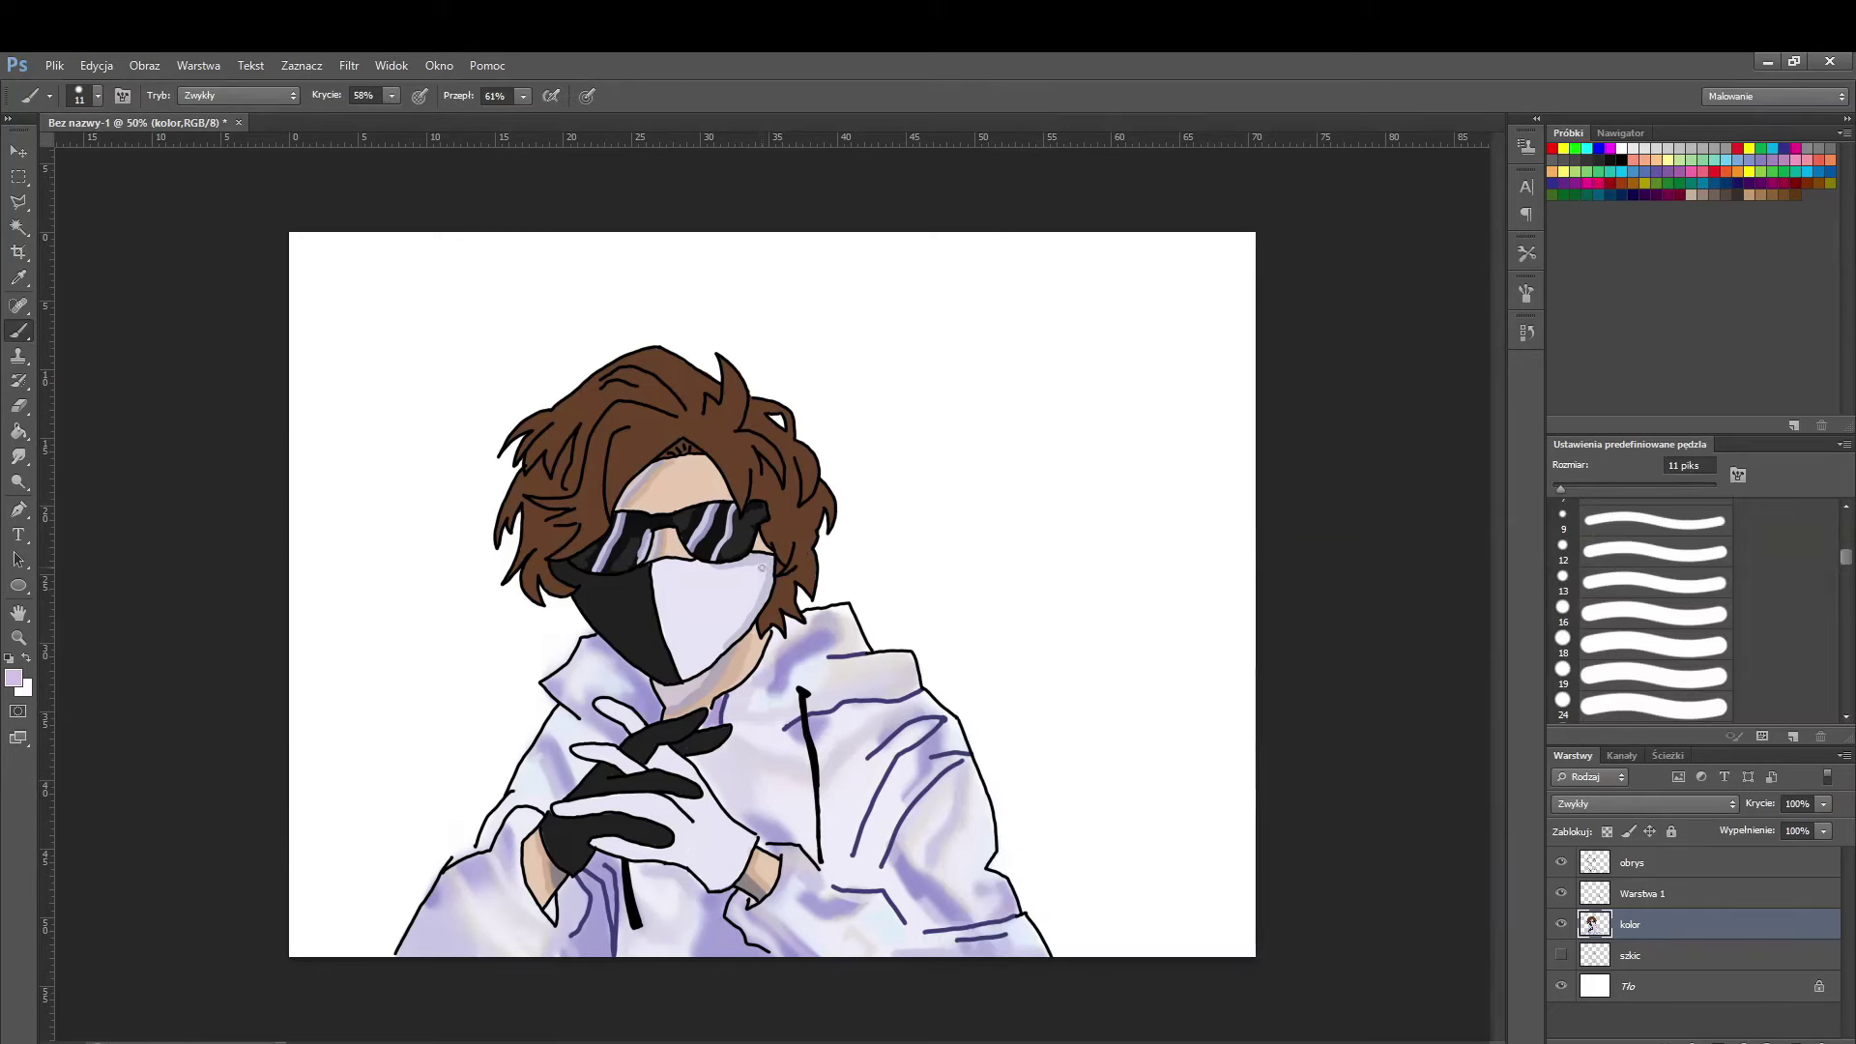
left_click(13, 678)
left_click(1421, 733)
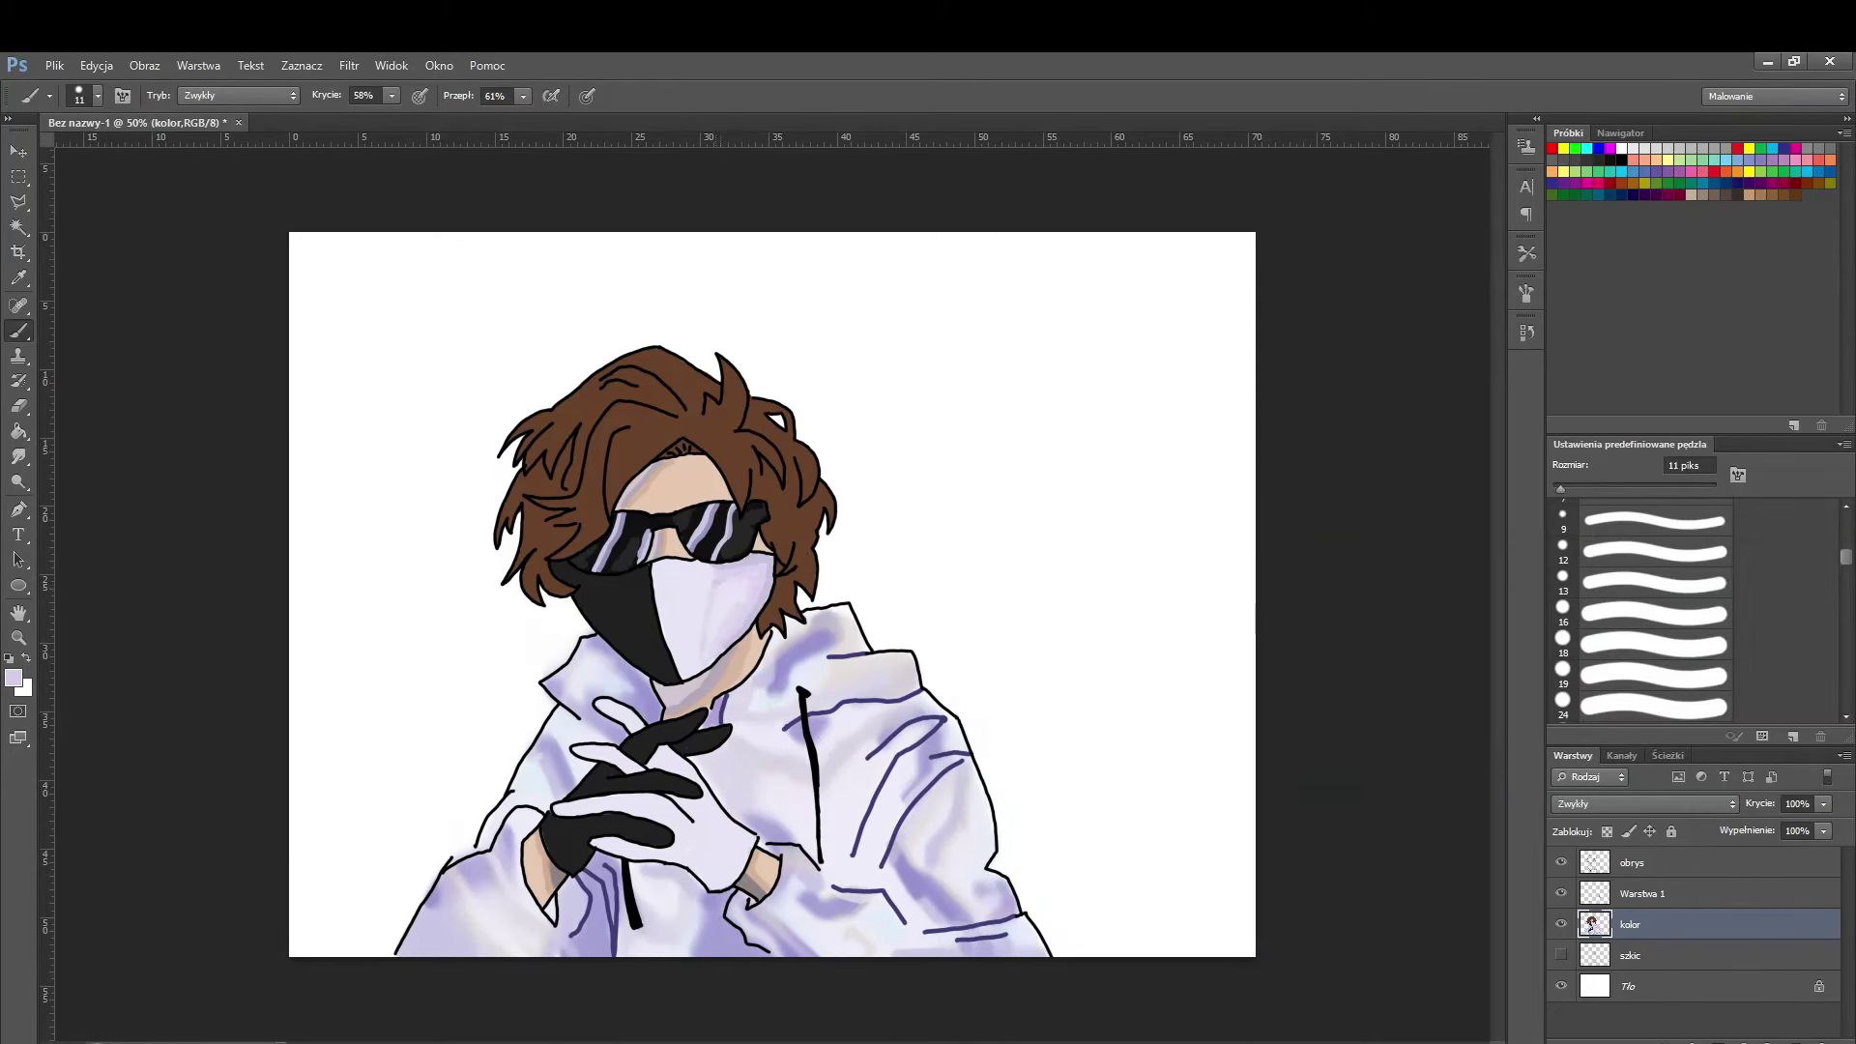
left_click(13, 678)
left_click(1421, 733)
- Shade the pale glove in muted lavender, and the dark glove and dark mask half in black
left_click(14, 678)
left_click(1131, 831)
left_click(1421, 733)
left_click_drag(599, 806, 559, 806)
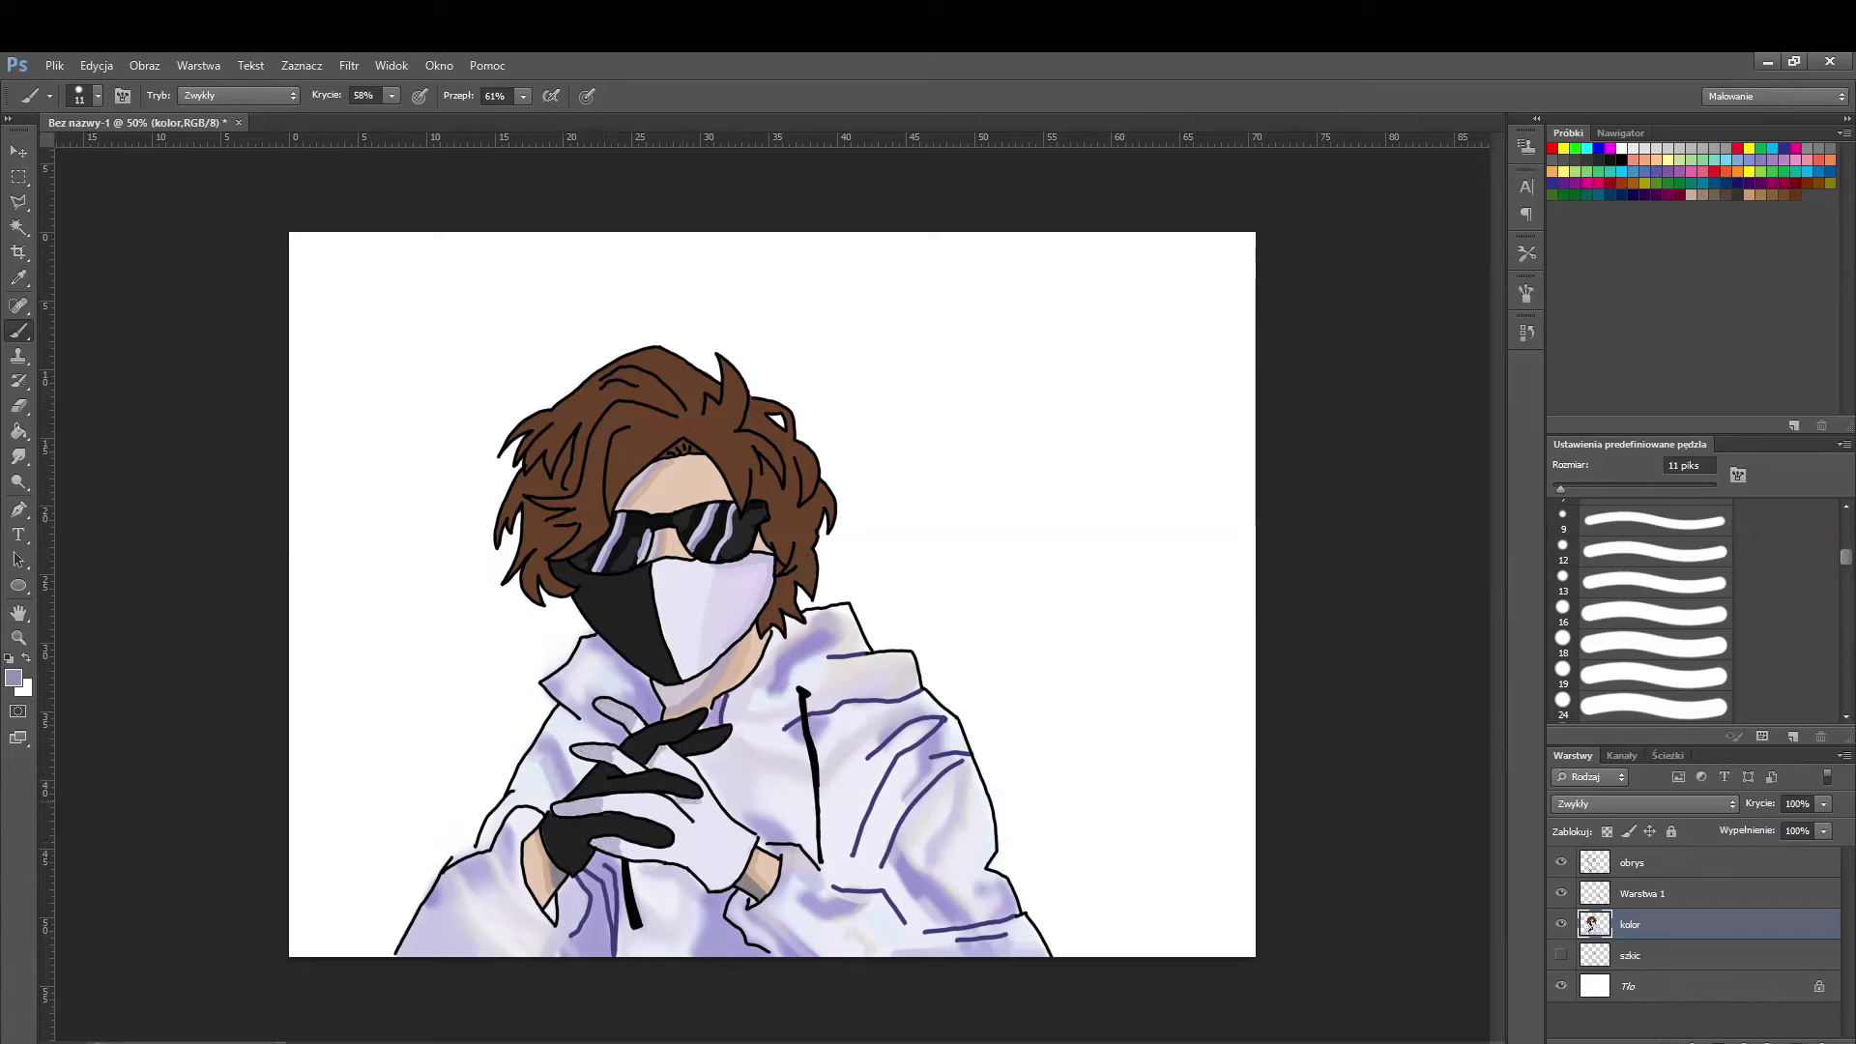
left_click(13, 677)
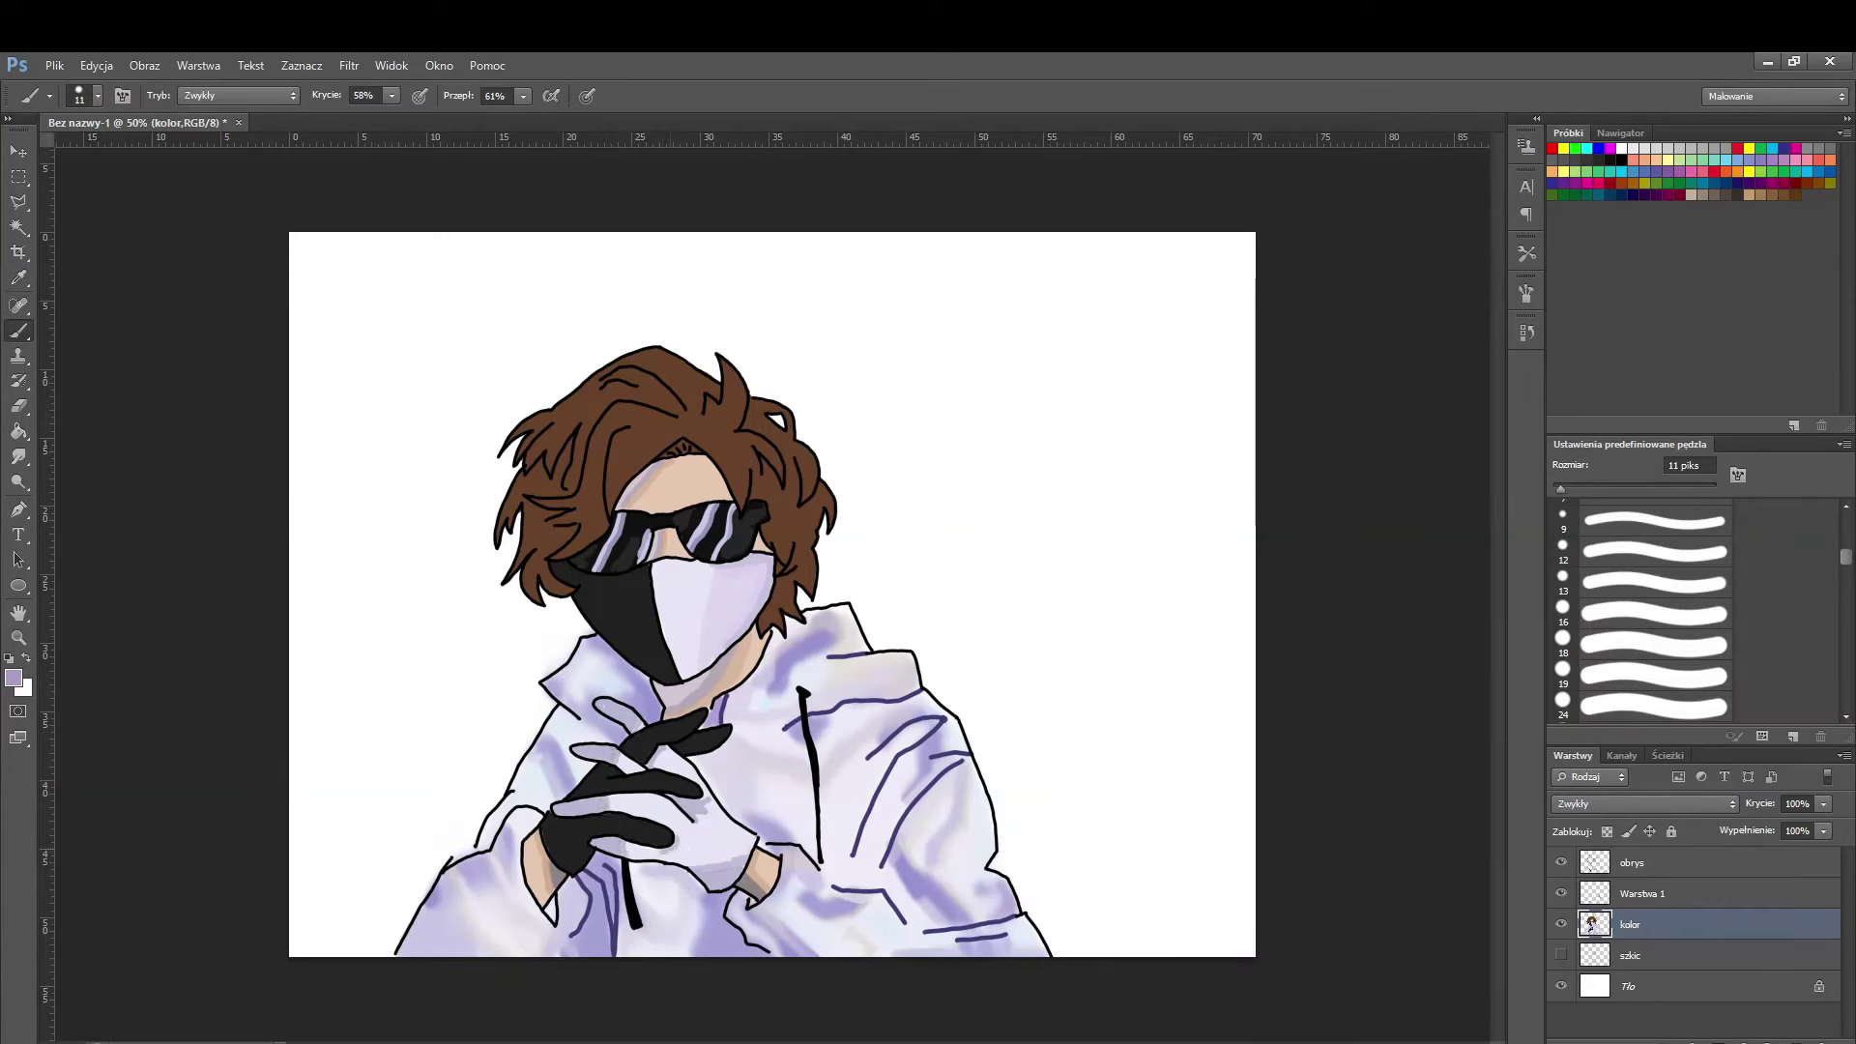
key("d")
left_click_drag(657, 835, 618, 827)
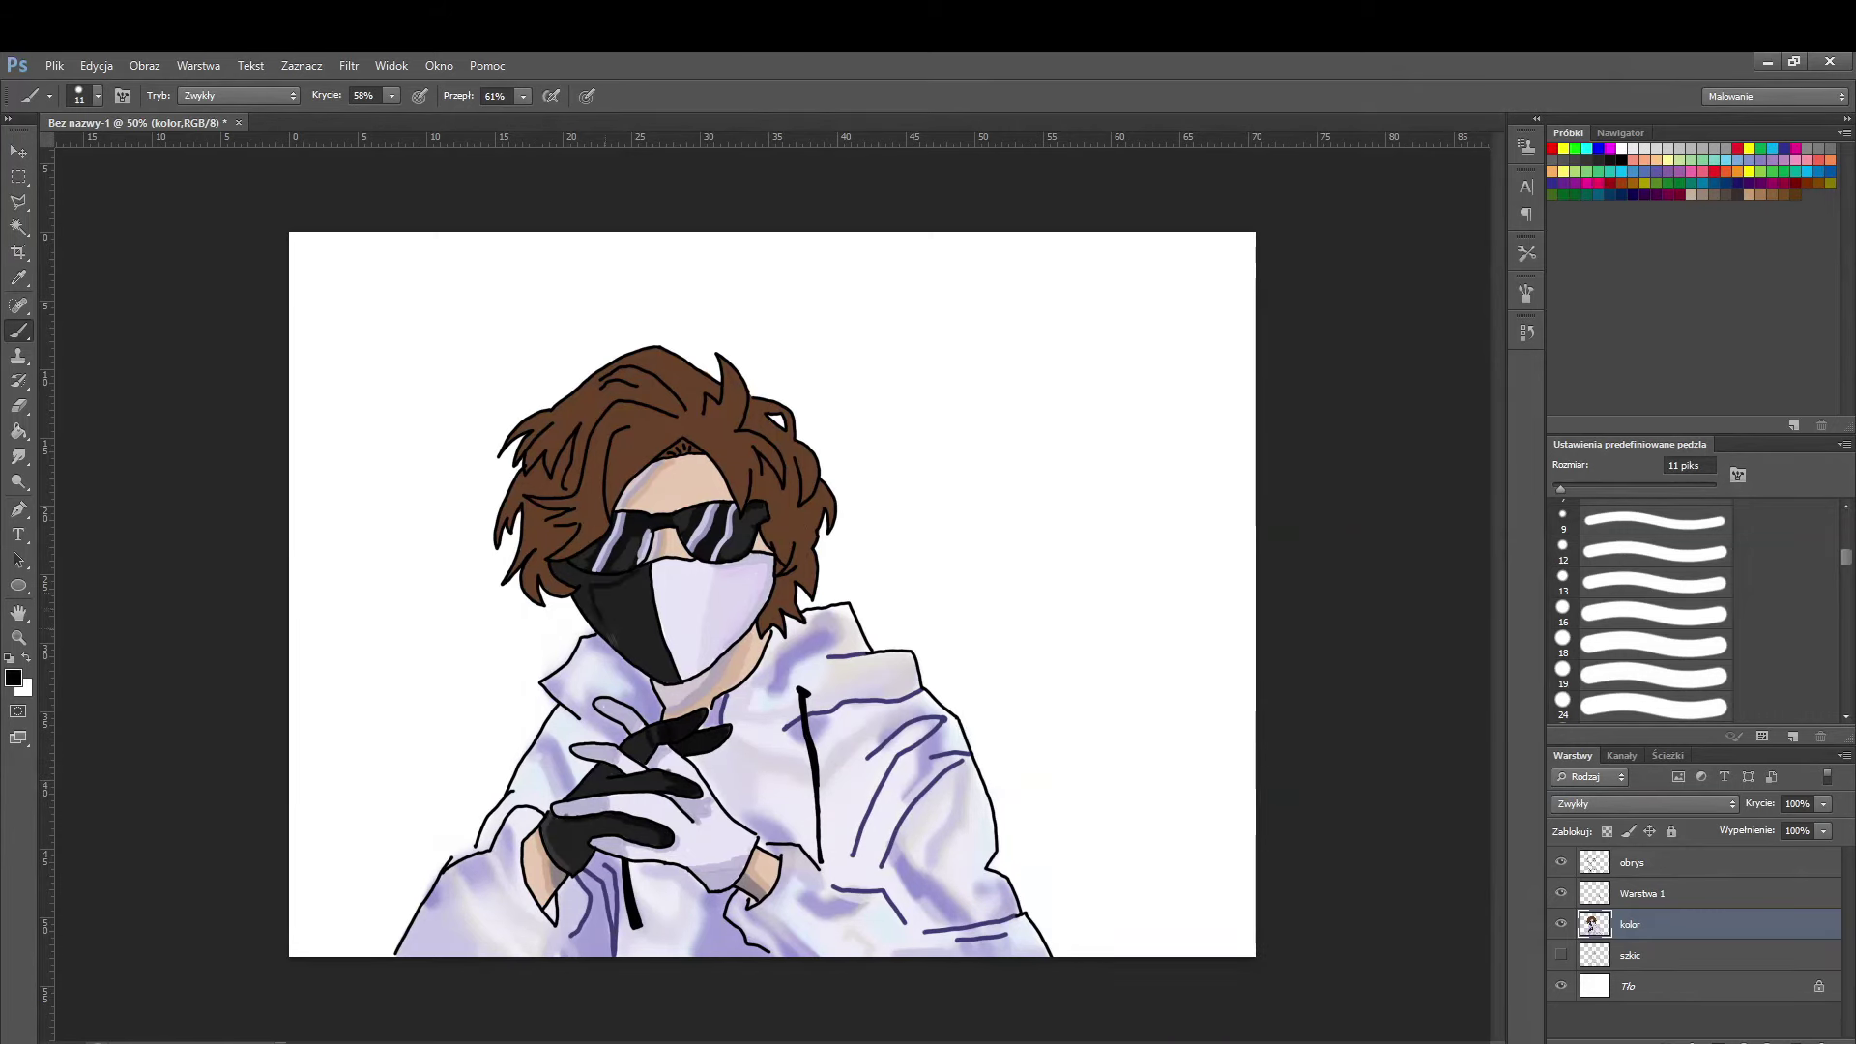
- Paint dark brown shadow strands throughout the hair with the 11 px brush at 58% opacity
left_click(594, 489)
key("Return")
mouse_move(690, 364)
left_mouse_down()
mouse_move(697, 412)
mouse_move(748, 401)
left_mouse_up()
left_click(14, 677)
key("Return")
left_click(14, 678)
key("Return")
left_click(13, 677)
key("Return")
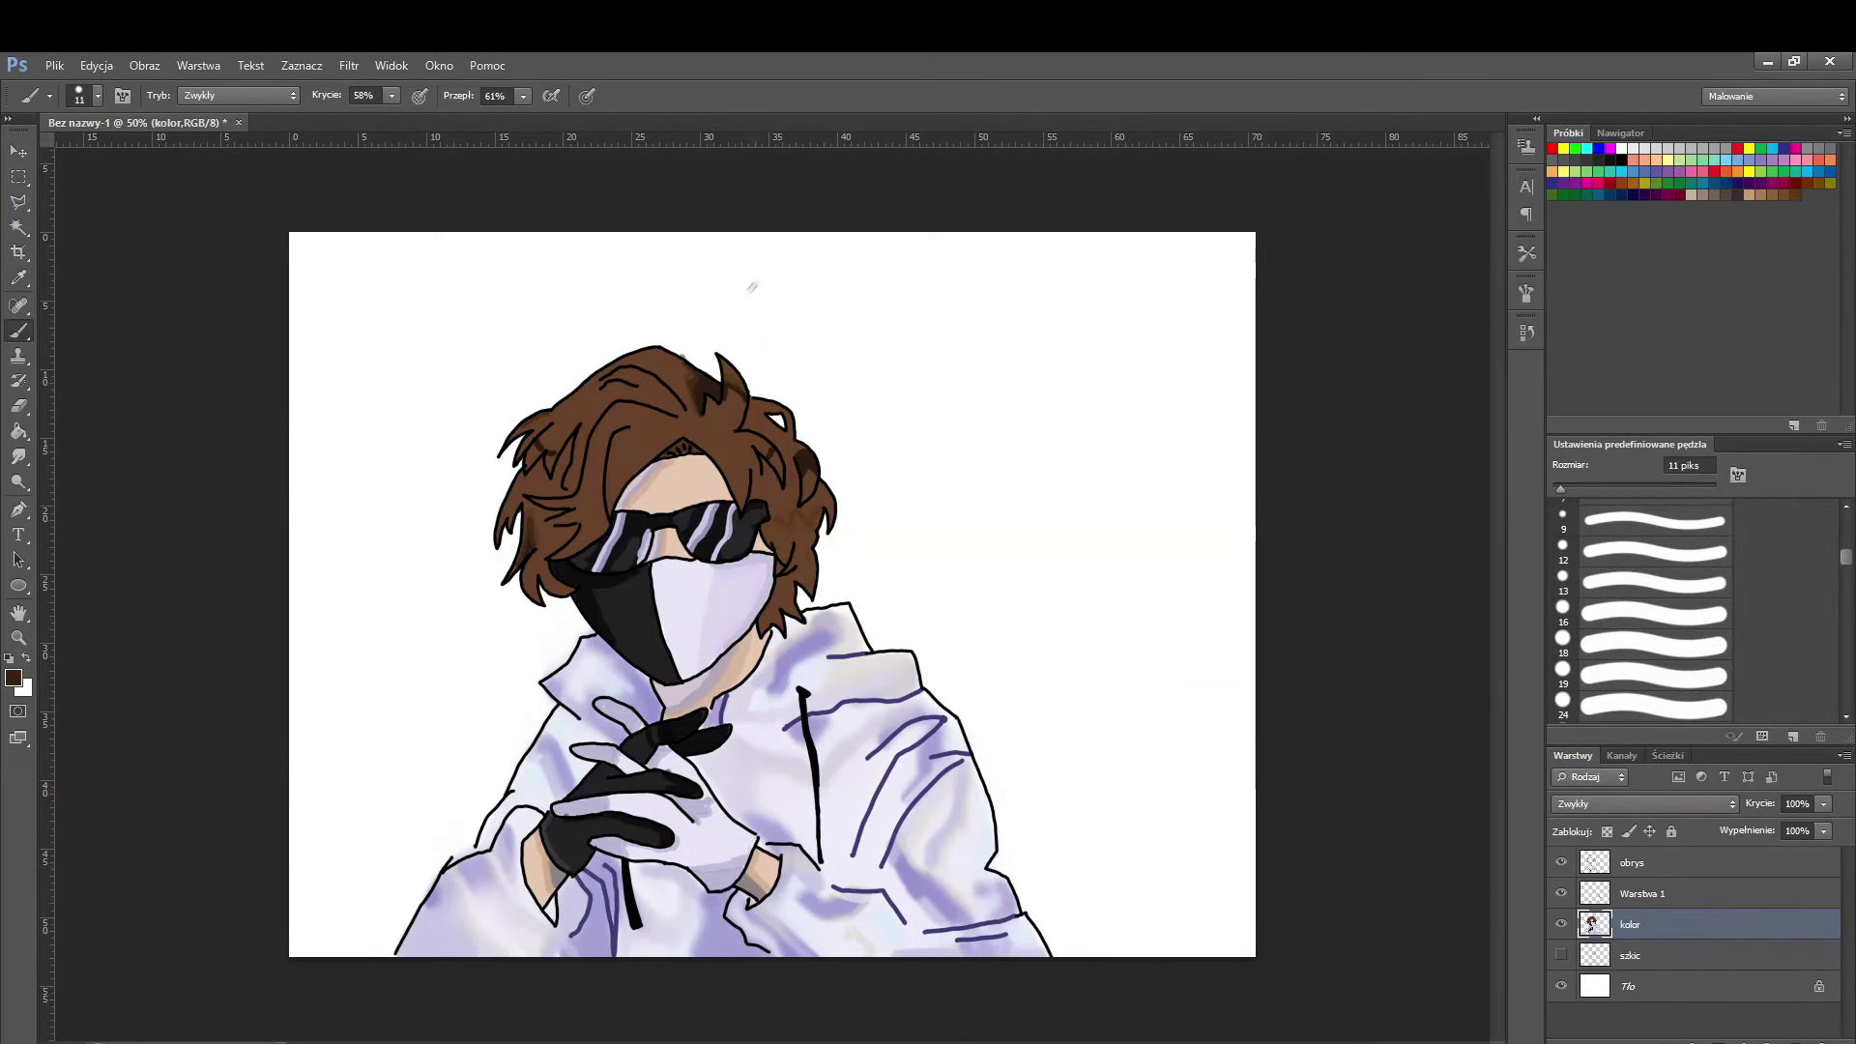
left_click_drag(776, 514, 799, 524)
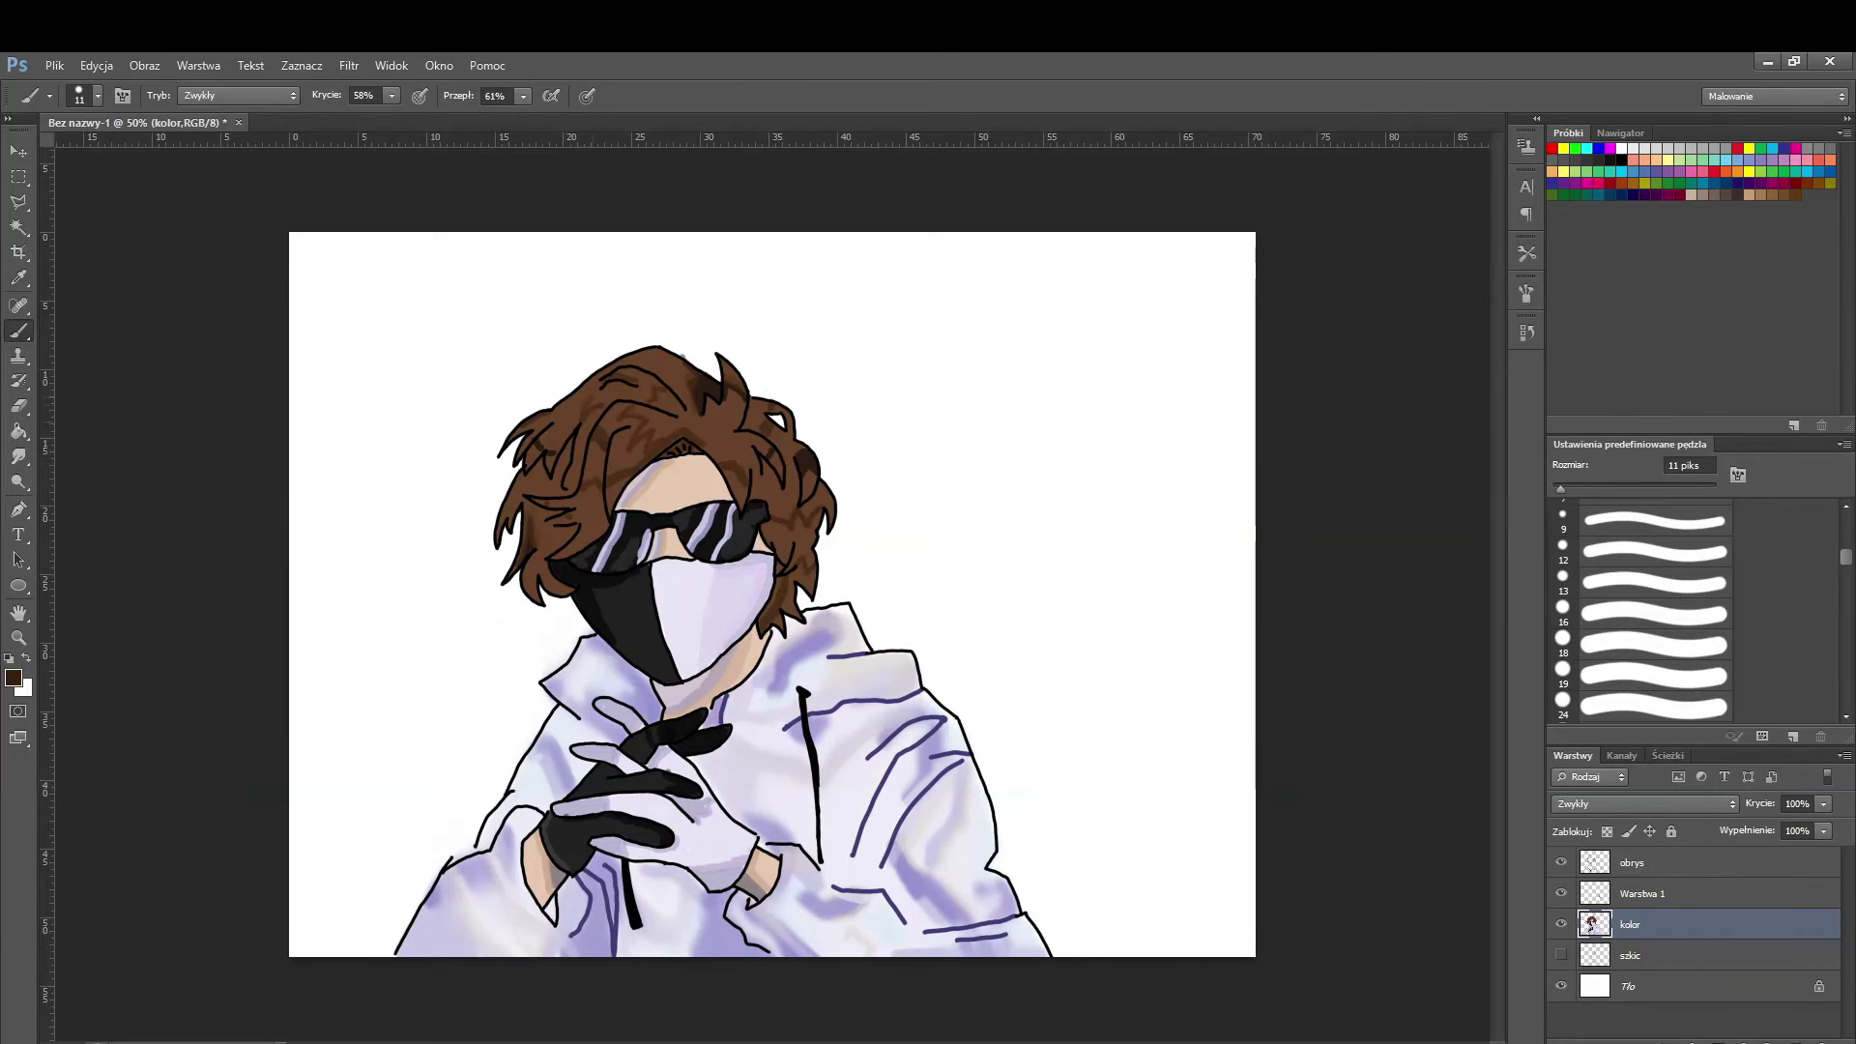
- Add pale lavender highlights to the upper hair with the 11 px brush at 39% opacity and 39% flow
left_click(14, 678)
left_click(734, 822)
left_click(1425, 734)
mouse_move(556, 410)
left_mouse_down()
mouse_move(585, 396)
mouse_move(650, 458)
left_mouse_up()
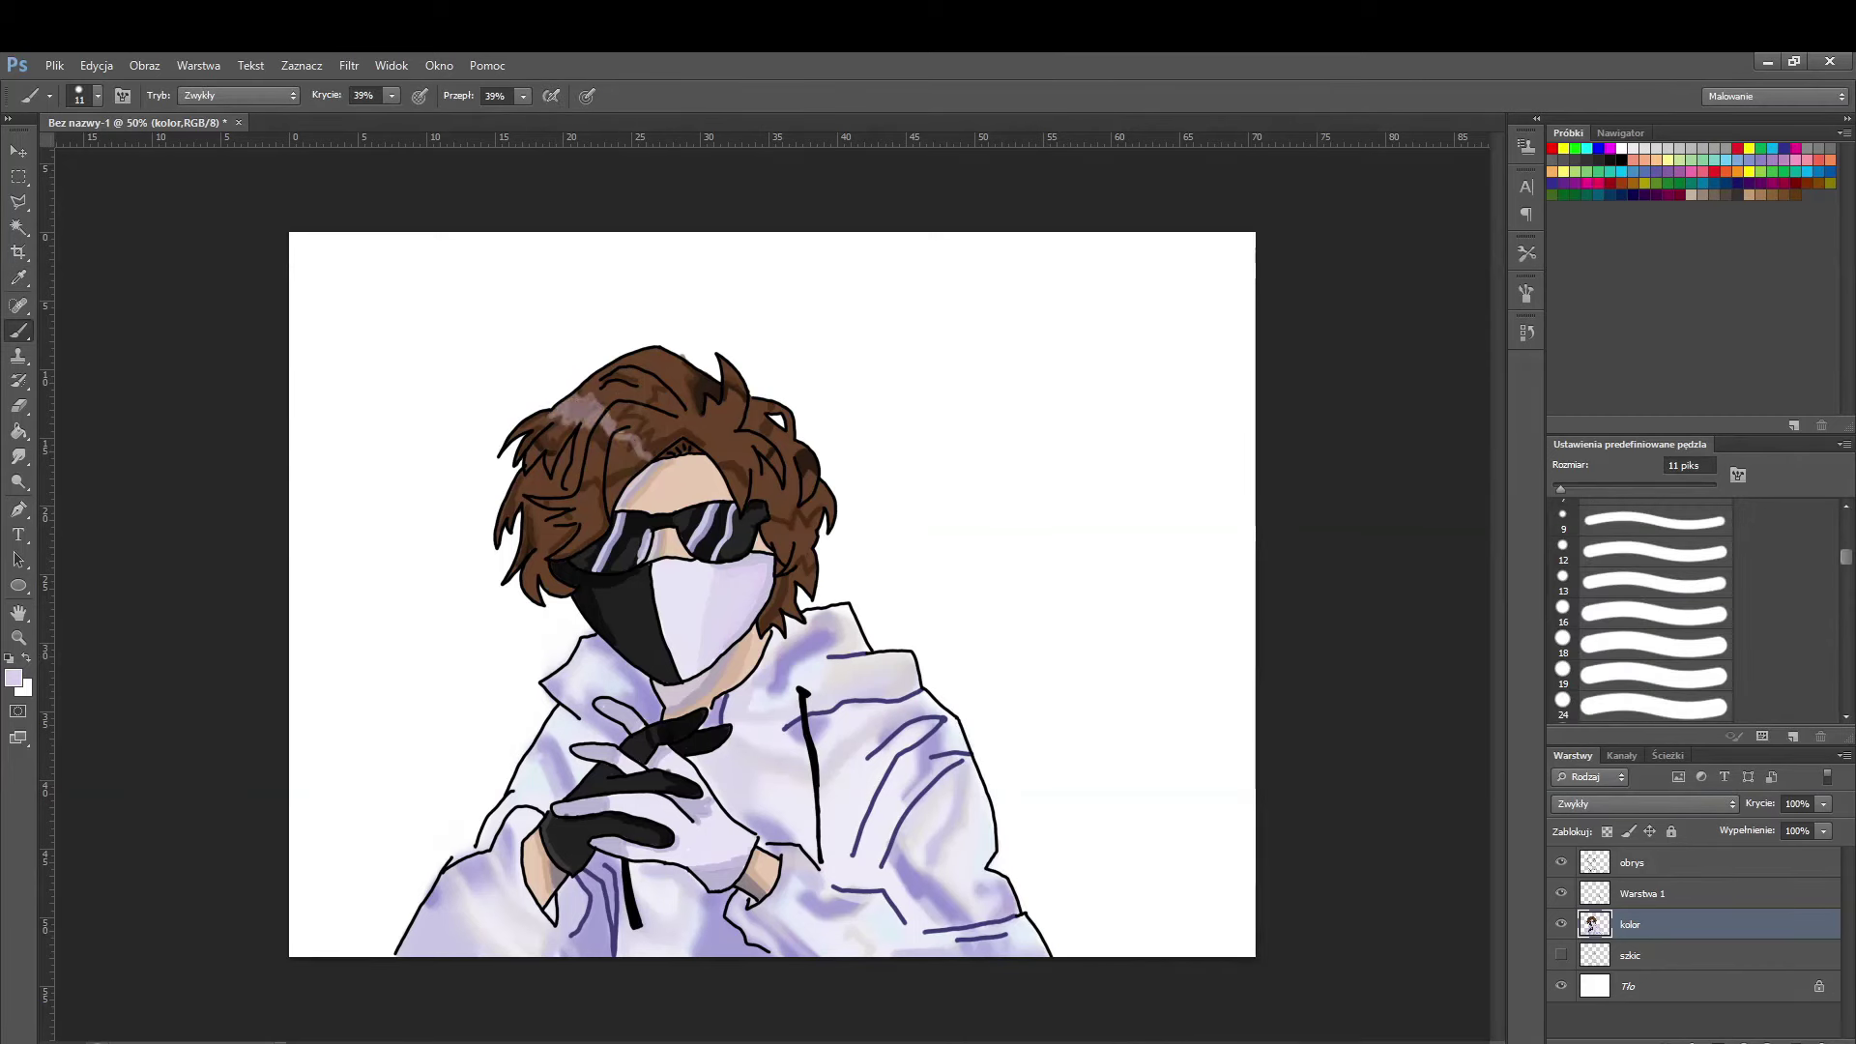
mouse_move(681, 377)
left_mouse_down()
mouse_move(738, 452)
mouse_move(721, 471)
left_mouse_up()
- Tint the lower hair beside the mask purple with the 11 px brush at 50% opacity and 51% flow
left_click(13, 678)
left_click(1119, 891)
left_click(1421, 733)
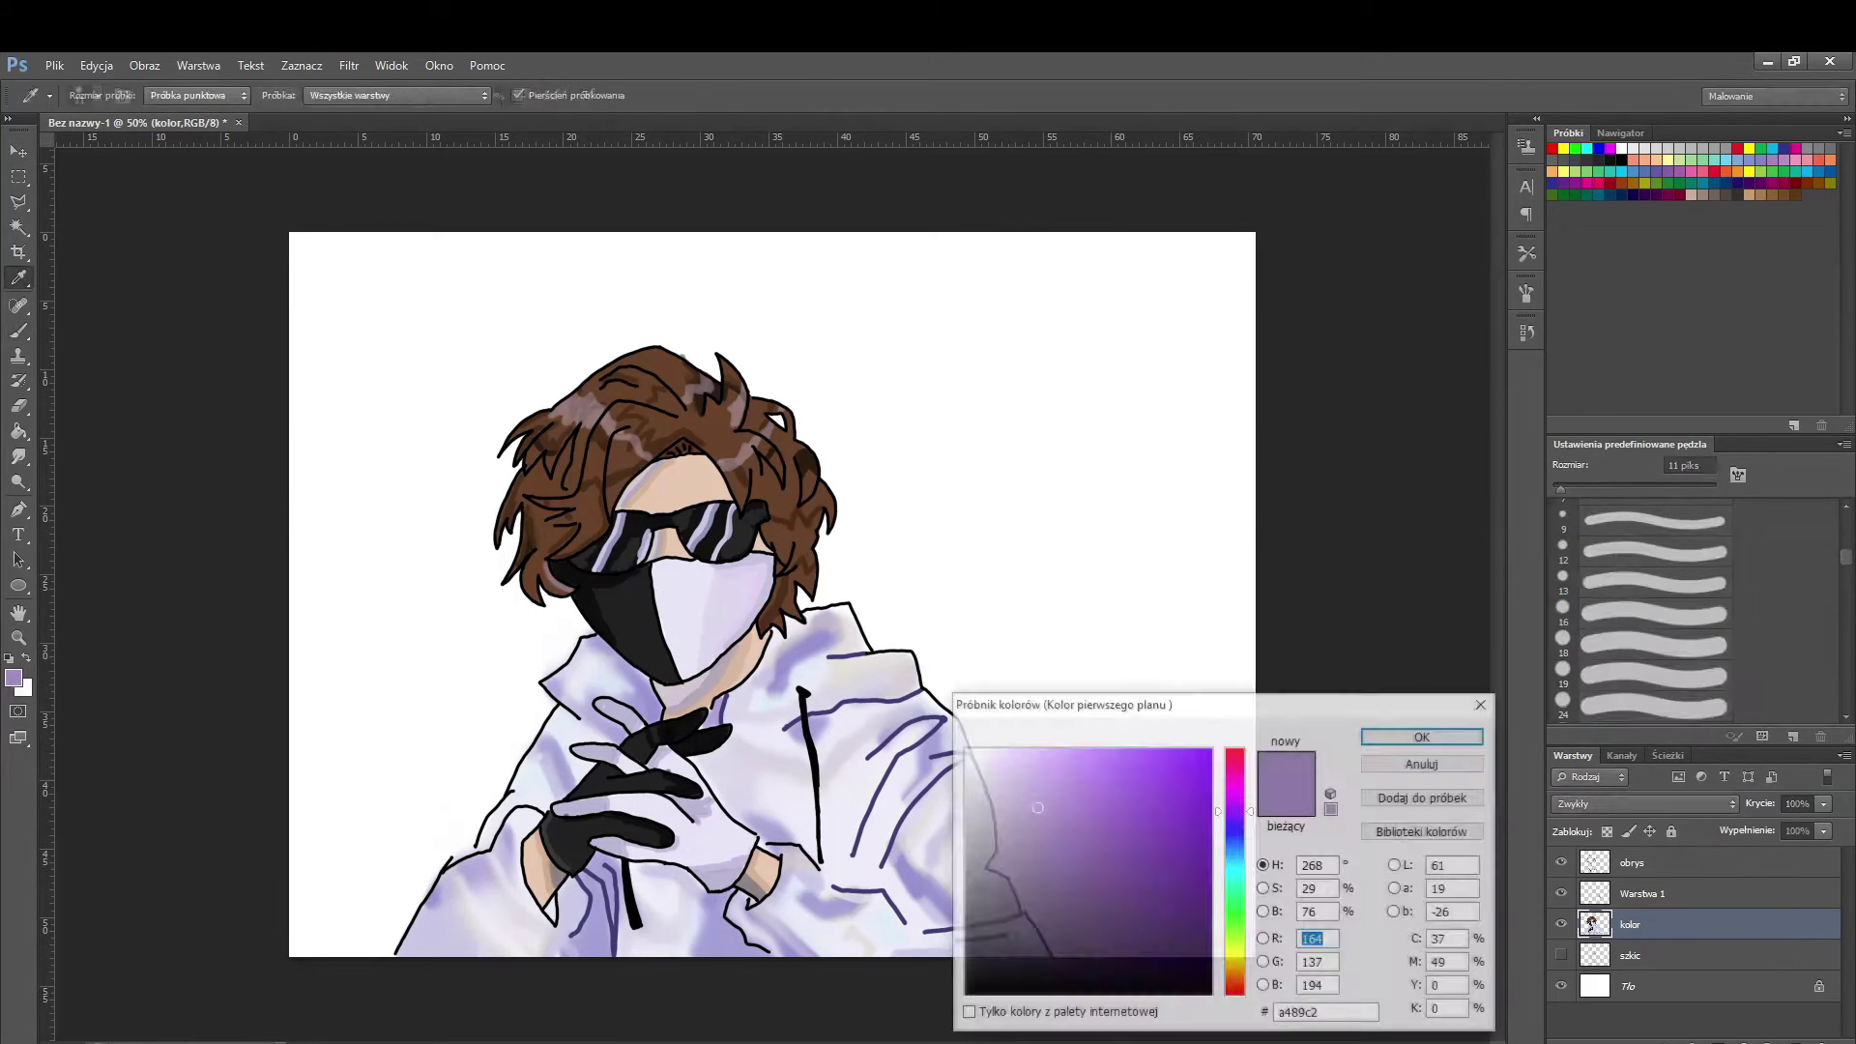
key("5")
key("shift+5")
key("shift+1")
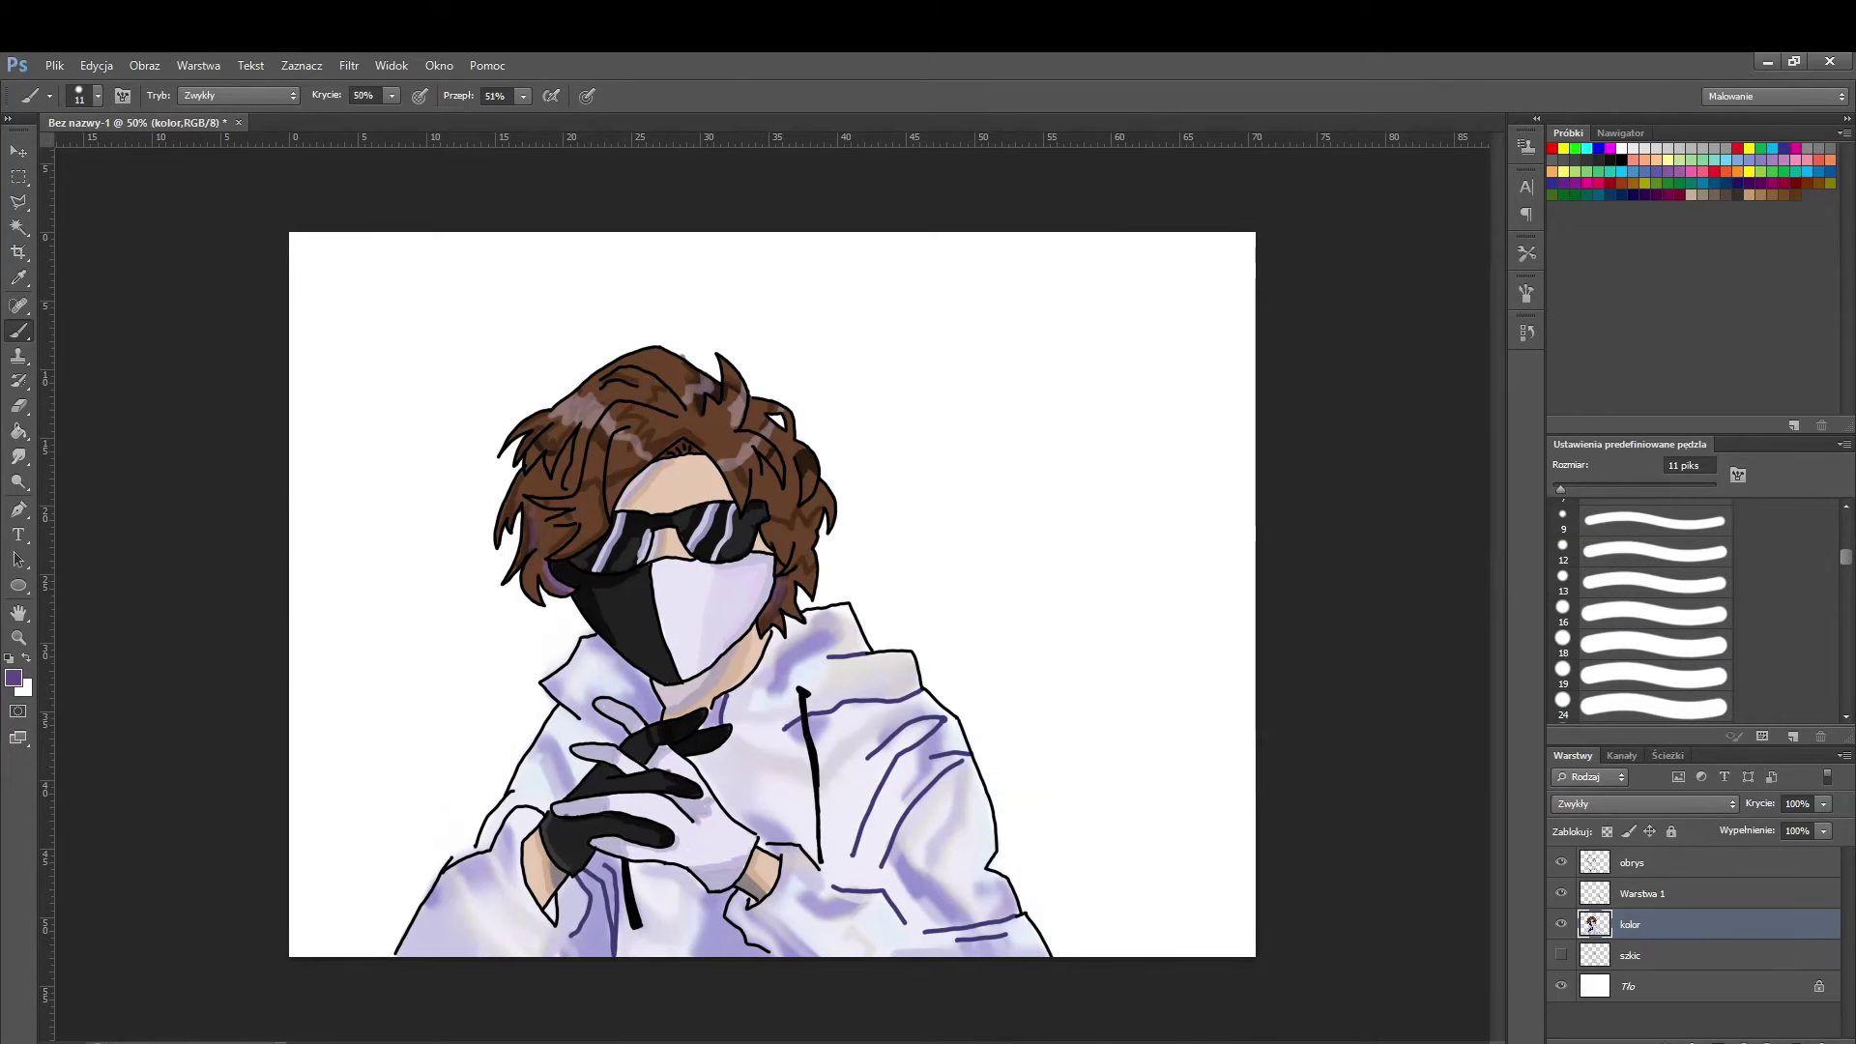